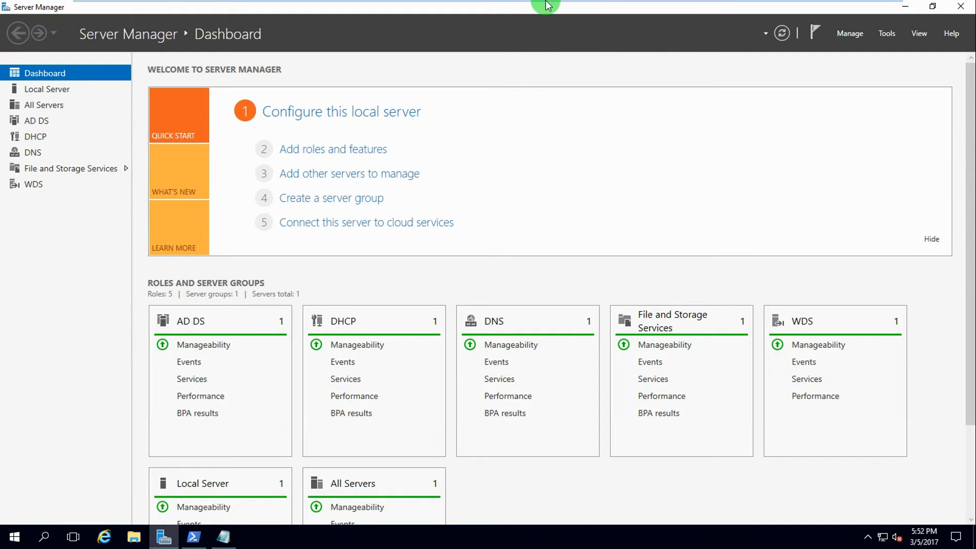
Minimize Server Manager on the TPLAB-WS-01 and TPLAB-WS-02 virtual machines
{"action": "mouse_move", "coordinate": [545, 1]}
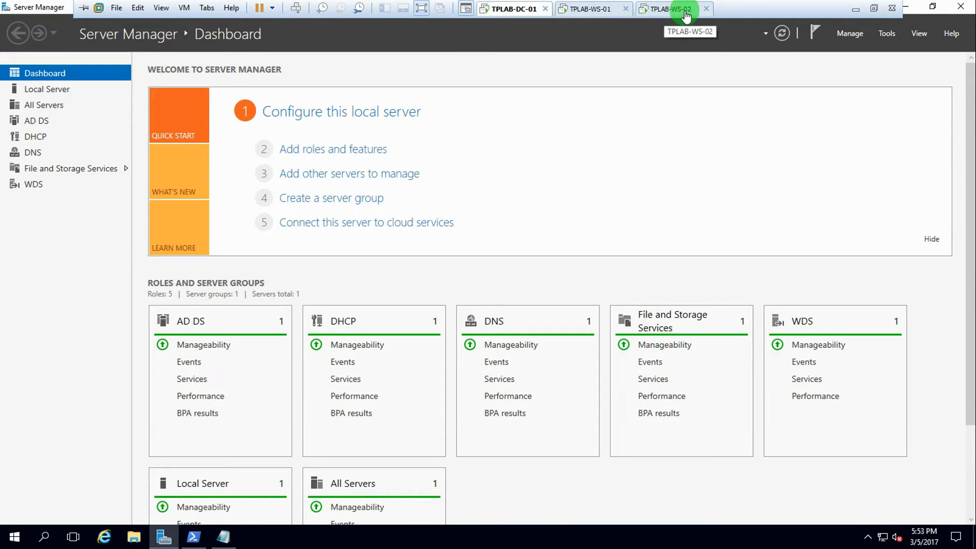
{"action": "left_click", "coordinate": [590, 10]}
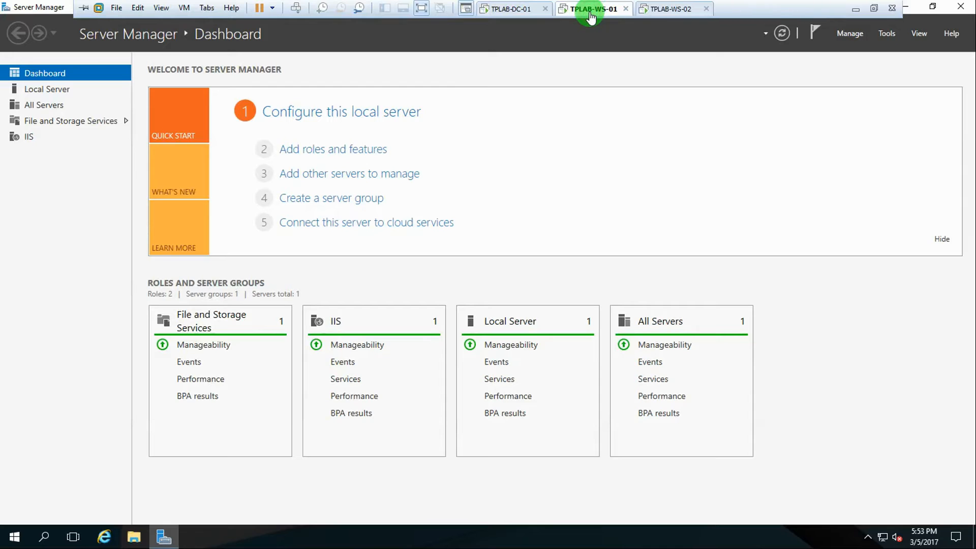
{"action": "left_click", "coordinate": [908, 7]}
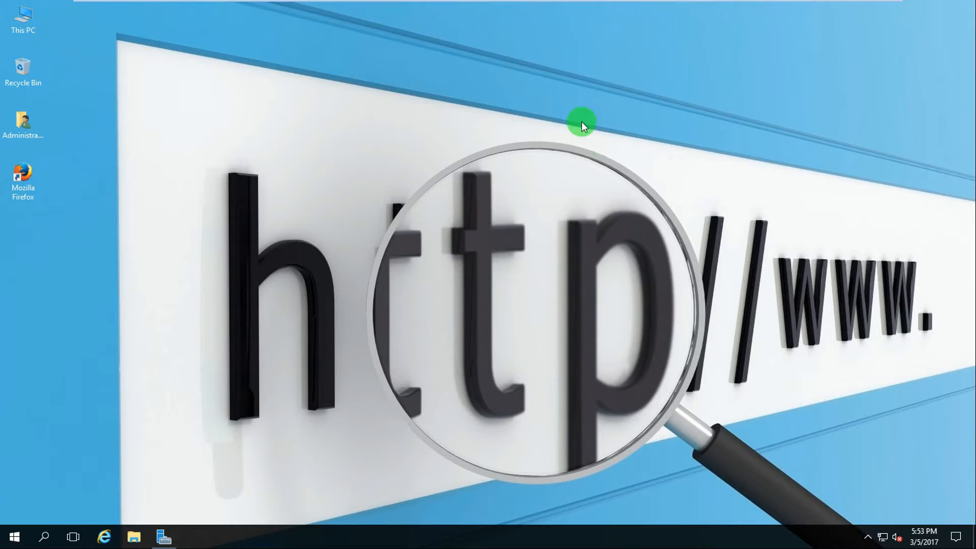
{"action": "left_click", "coordinate": [670, 11]}
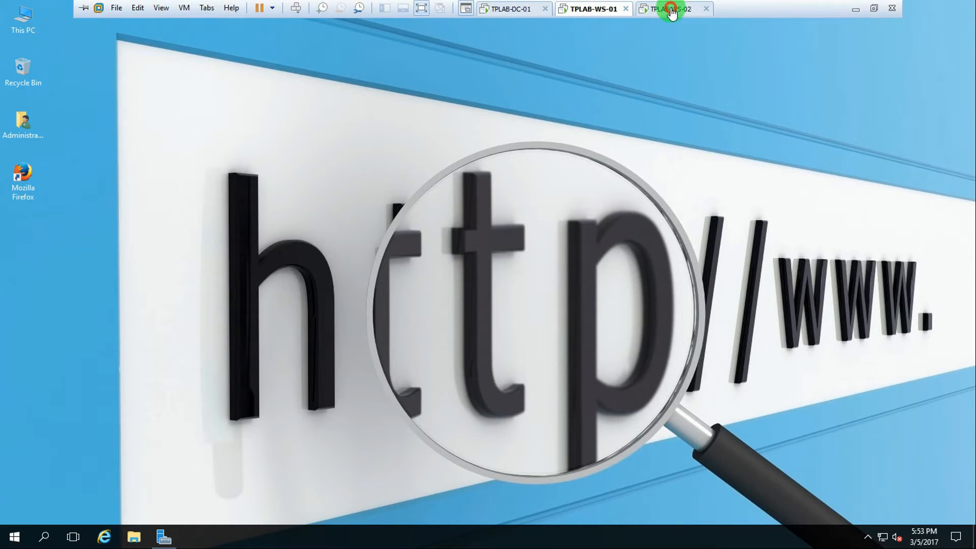
{"action": "left_click", "coordinate": [906, 9]}
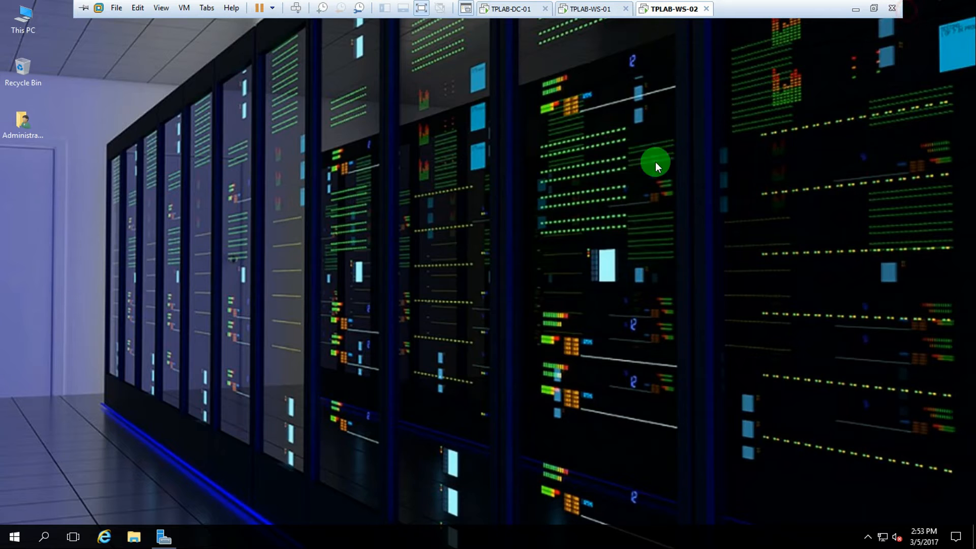
Minimize Server Manager on TPLAB-DC-01, then return to the TPLAB-WS-01 desktop
{"action": "mouse_move", "coordinate": [669, 3]}
{"action": "left_click", "coordinate": [615, 11]}
{"action": "left_click", "coordinate": [664, 9]}
{"action": "left_click", "coordinate": [584, 9]}
{"action": "left_click", "coordinate": [518, 10]}
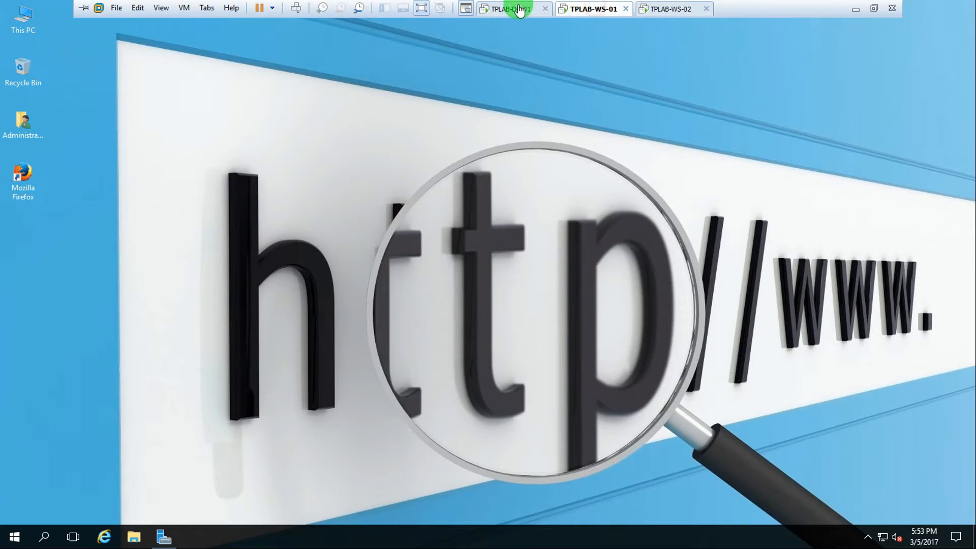
{"action": "left_click", "coordinate": [913, 9]}
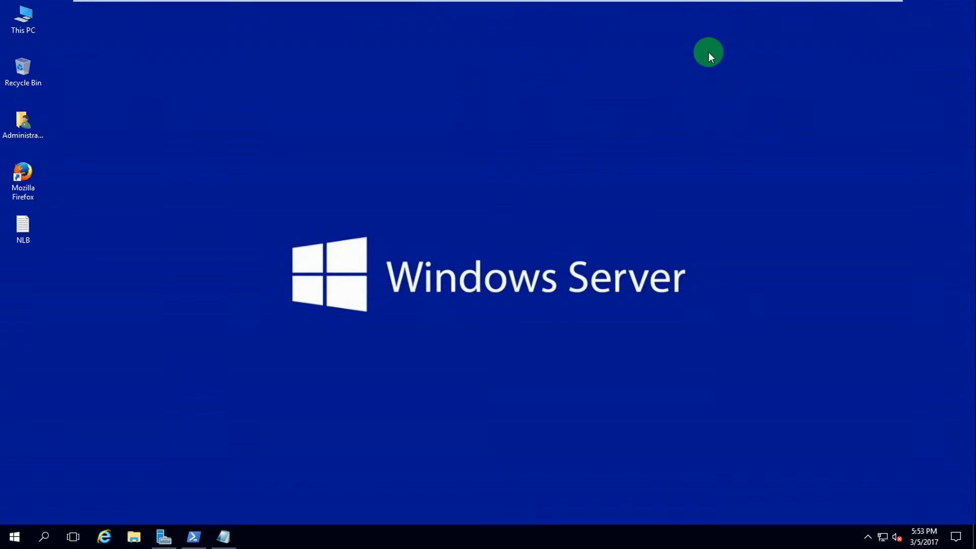
{"action": "mouse_move", "coordinate": [617, 3]}
{"action": "left_click", "coordinate": [589, 8]}
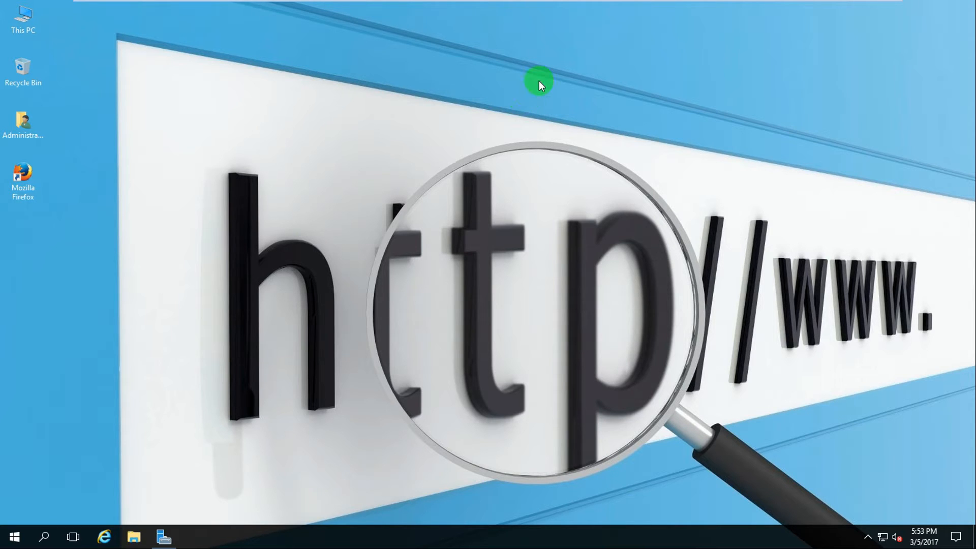
Step the TPLAB-WS-01 Add Roles and Features wizard to the Features page, then cancel it
{"action": "left_click", "coordinate": [164, 536]}
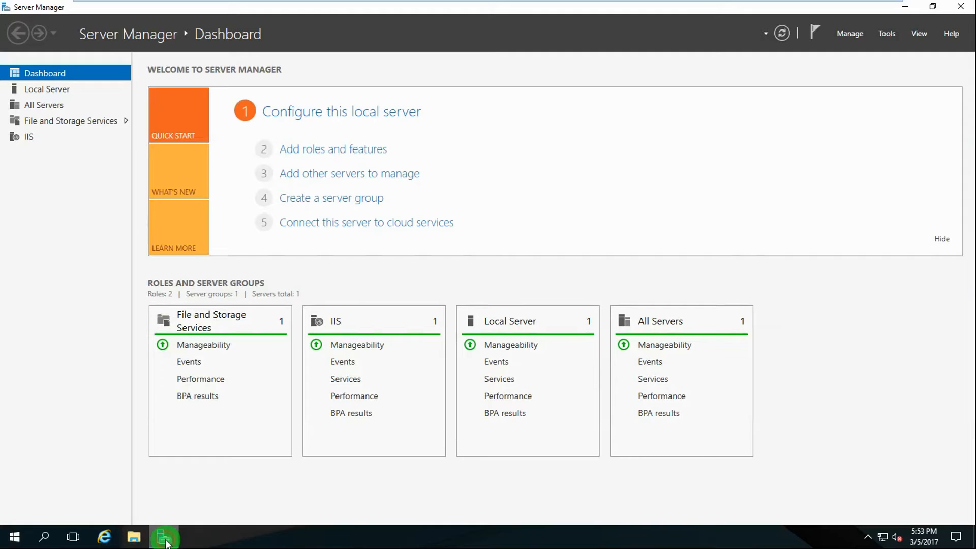
{"action": "left_click", "coordinate": [849, 34]}
{"action": "left_click", "coordinate": [884, 50]}
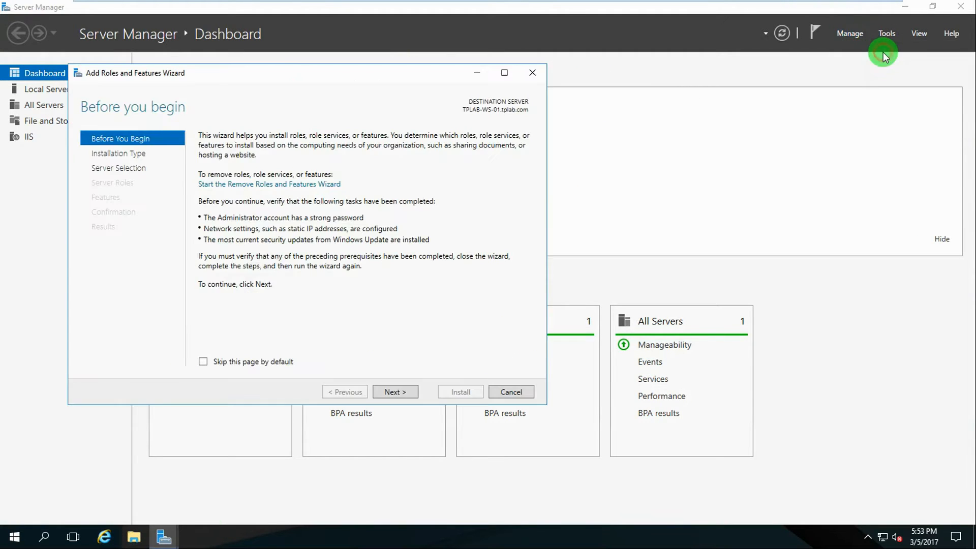
{"action": "left_click", "coordinate": [388, 393]}
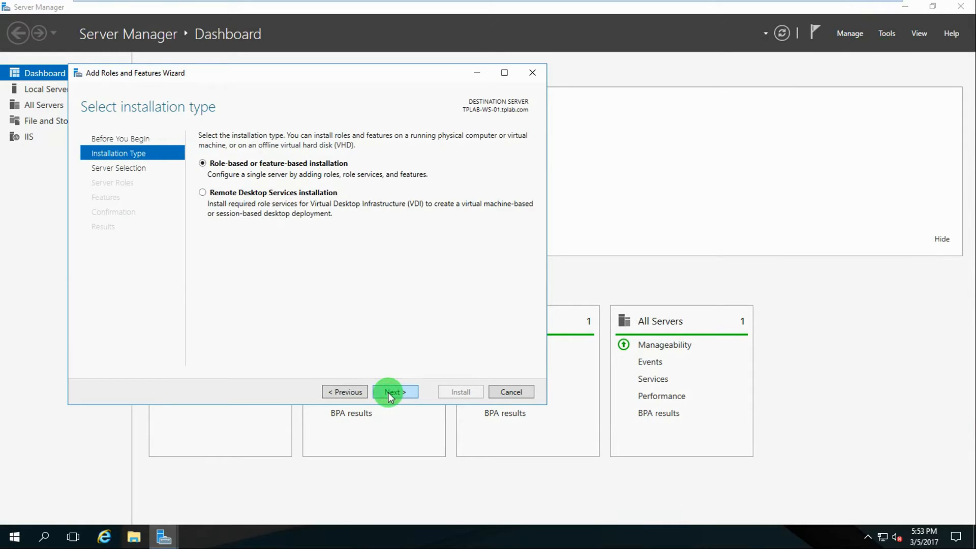
{"action": "left_click", "coordinate": [388, 393]}
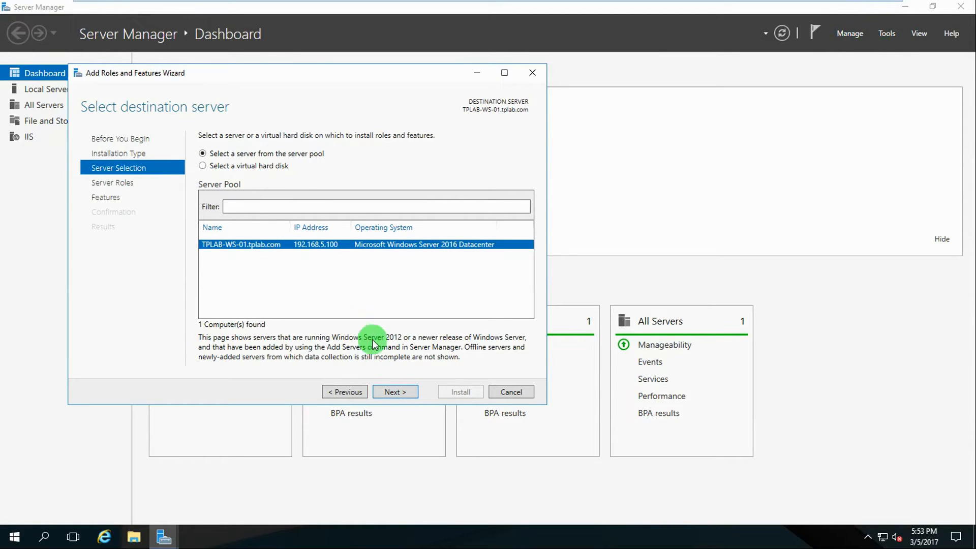
{"action": "left_click", "coordinate": [389, 392]}
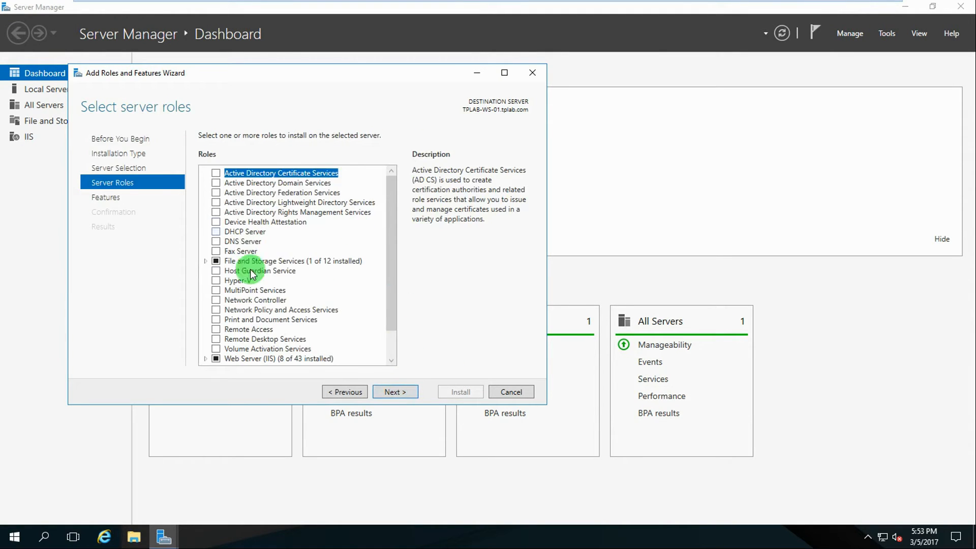
{"action": "scroll", "coordinate": [246, 233], "scroll_direction": "down", "scroll_amount": 1}
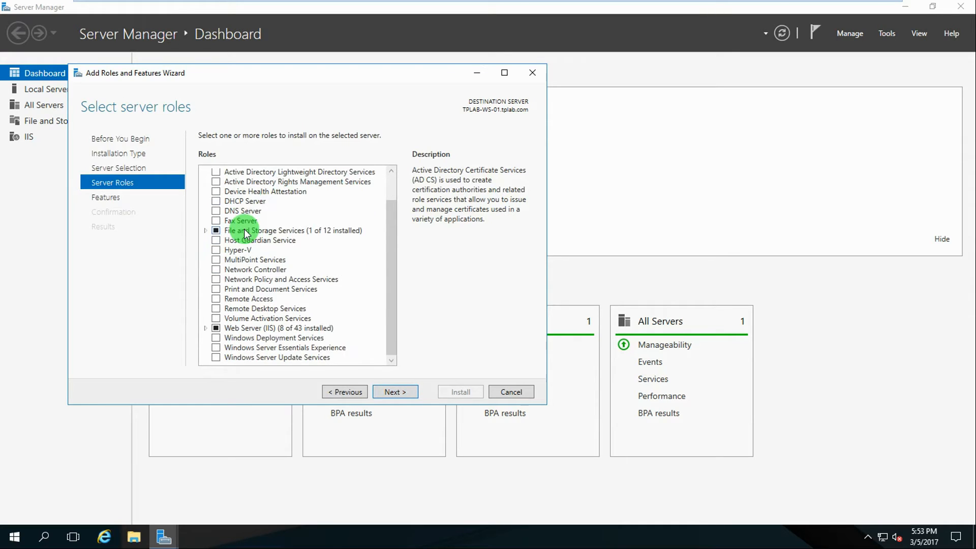
{"action": "left_click", "coordinate": [392, 392]}
{"action": "scroll", "coordinate": [274, 282], "scroll_direction": "down", "scroll_amount": 4}
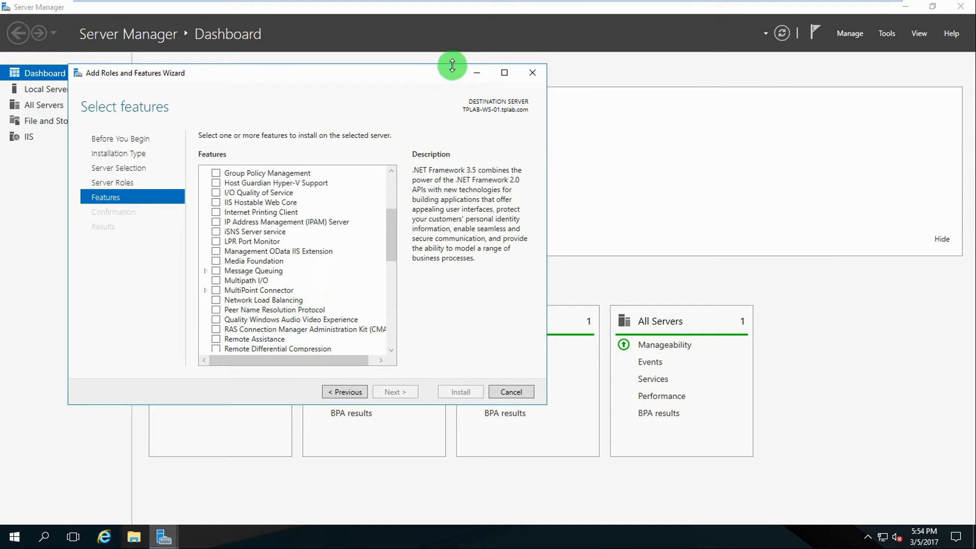
{"action": "left_click", "coordinate": [509, 392]}
{"action": "mouse_move", "coordinate": [588, 5]}
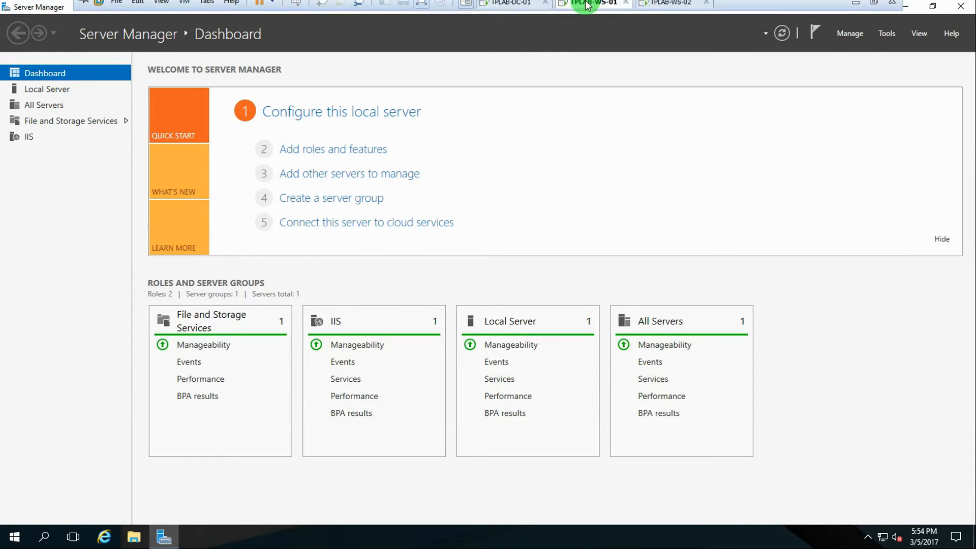
On TPLAB-DC-01, open a PowerShell console and the NLB notes in Notepad
{"action": "left_click", "coordinate": [516, 11]}
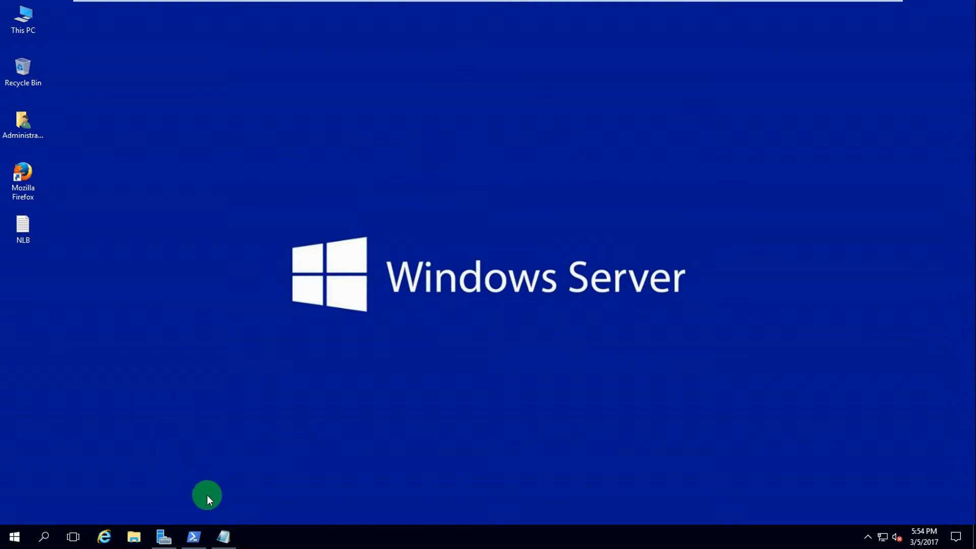
{"action": "left_click", "coordinate": [194, 537]}
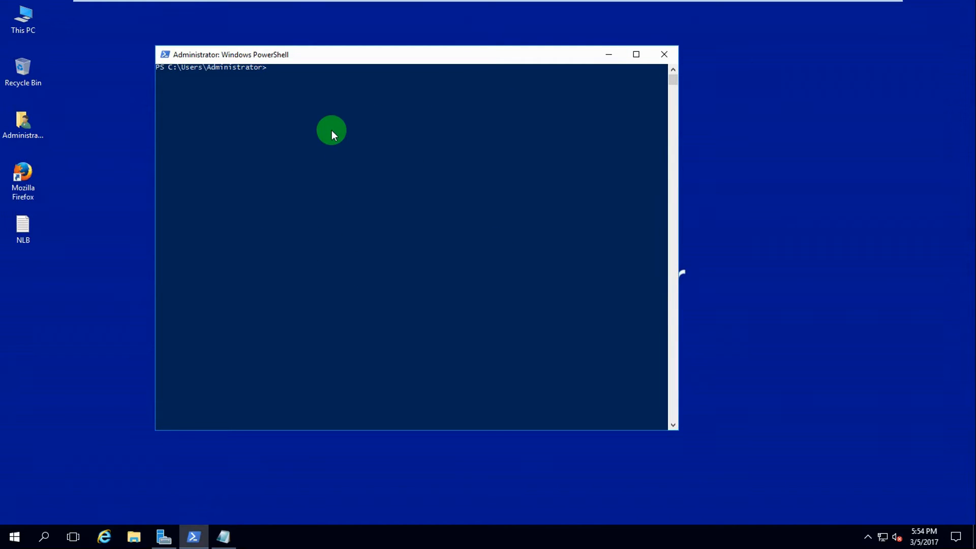
{"action": "left_click", "coordinate": [223, 537]}
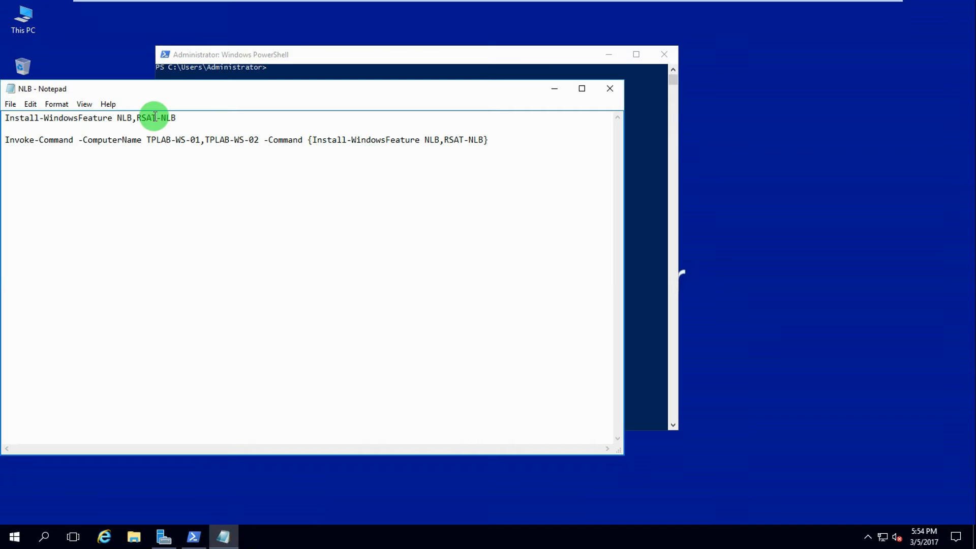
Copy the Invoke-Command NLB install line from Notepad and paste it into PowerShell
{"action": "left_click_drag", "start_coordinate": [181, 117], "coordinate": [2, 118]}
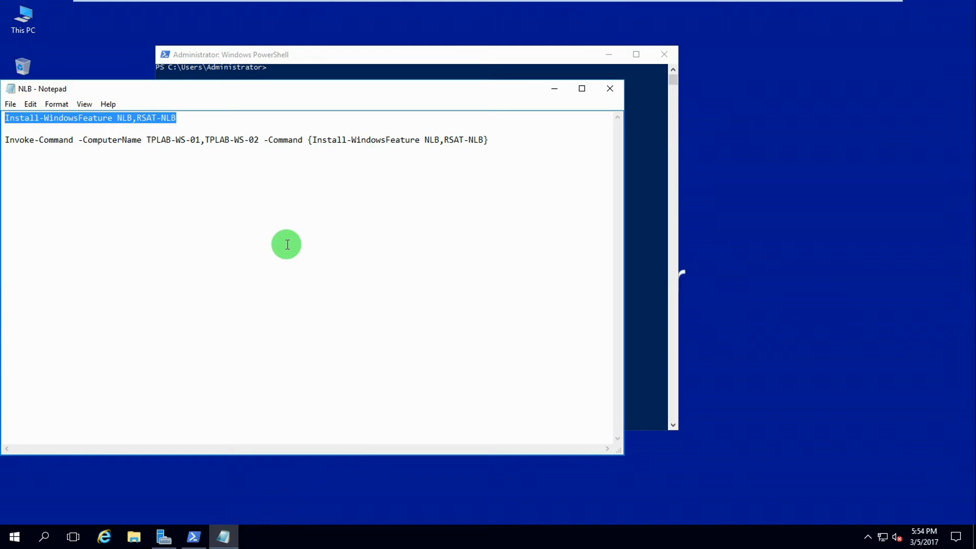
{"action": "left_click", "coordinate": [17, 139]}
{"action": "left_click_drag", "start_coordinate": [17, 138], "coordinate": [489, 141]}
{"action": "right_click", "coordinate": [472, 141]}
{"action": "left_click", "coordinate": [522, 175]}
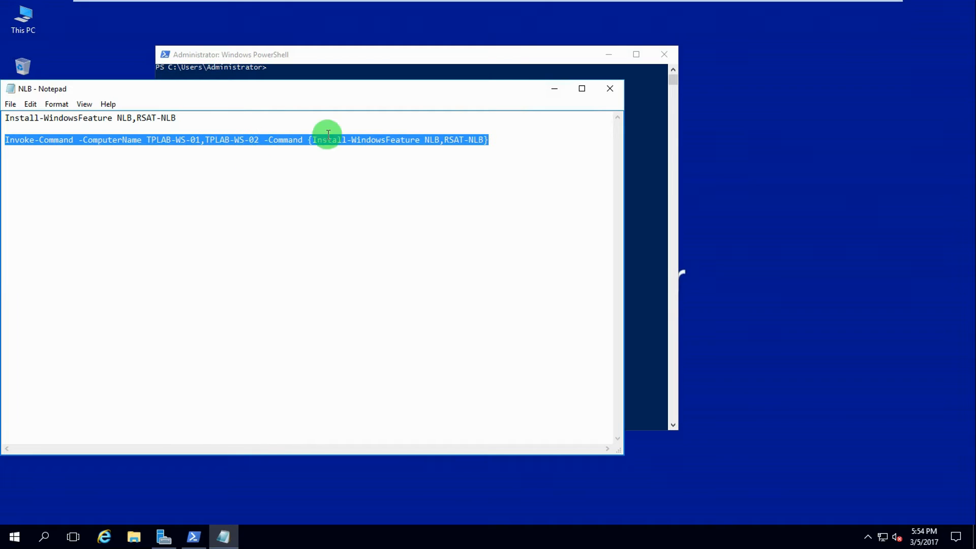
{"action": "left_click", "coordinate": [552, 89]}
{"action": "right_click", "coordinate": [291, 95]}
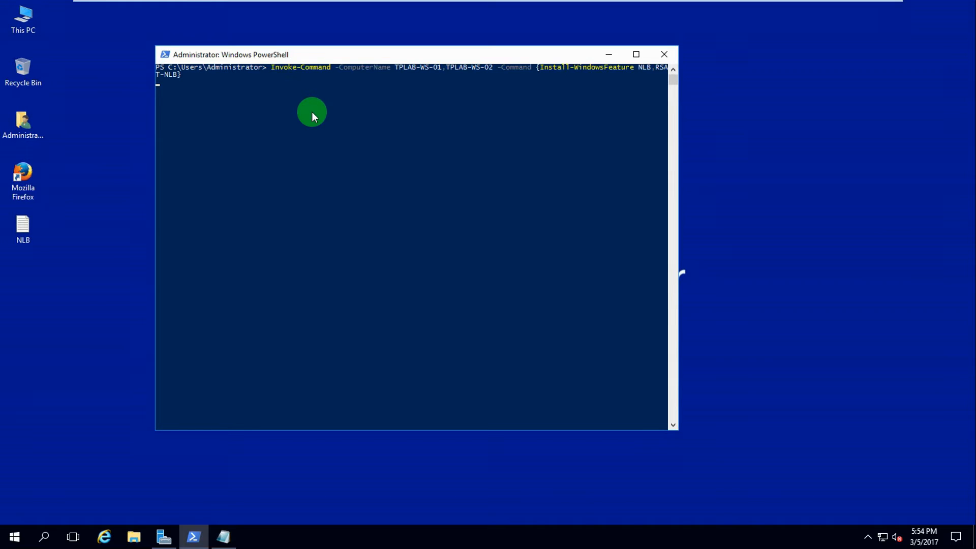
Run the Invoke-Command to install NLB and RSAT-NLB on both web servers, then exit PowerShell
{"action": "key", "text": "Return"}
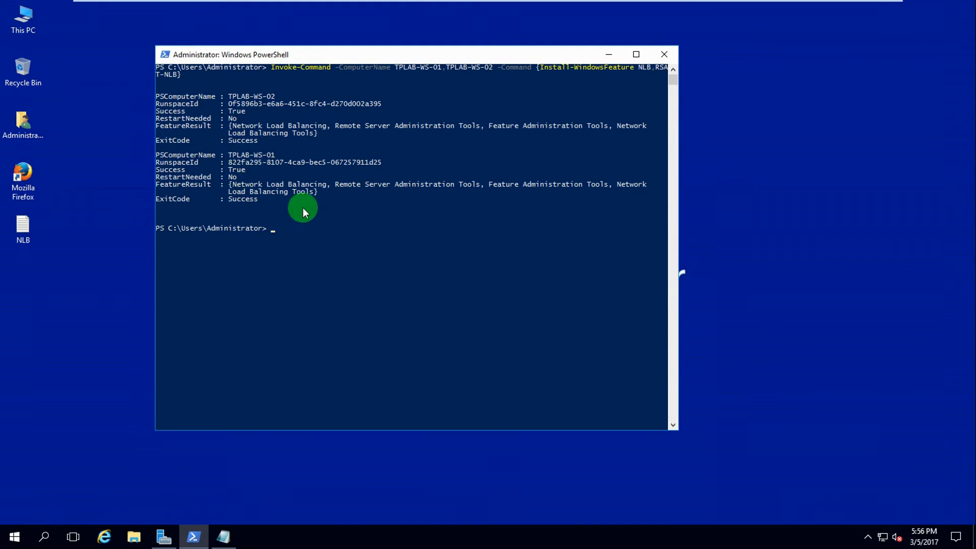
{"action": "type", "text": "it"}
{"action": "key", "text": "Return"}
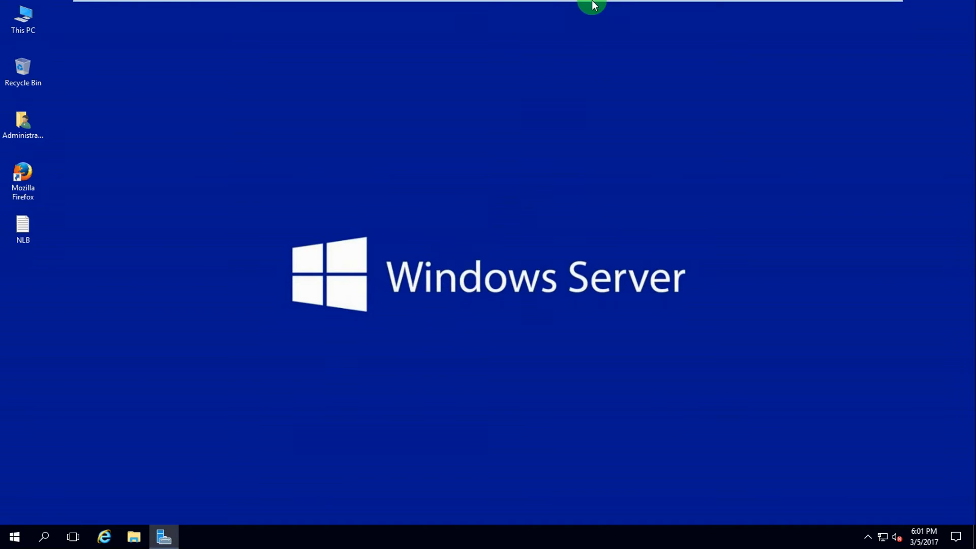
On TPLAB-WS-01, launch Network Load Balancing Manager and start a new cluster
{"action": "mouse_move", "coordinate": [588, 6]}
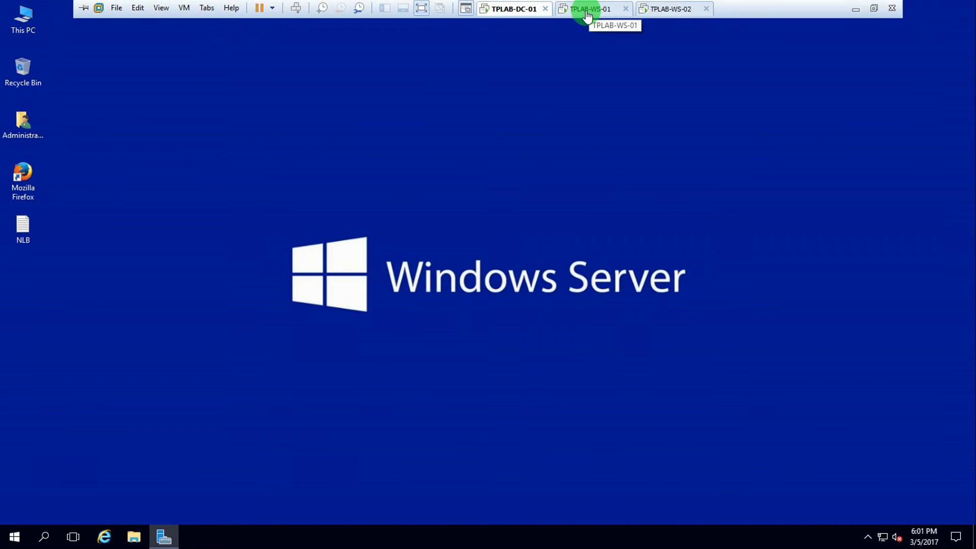
{"action": "left_click", "coordinate": [587, 10]}
{"action": "left_click", "coordinate": [886, 35]}
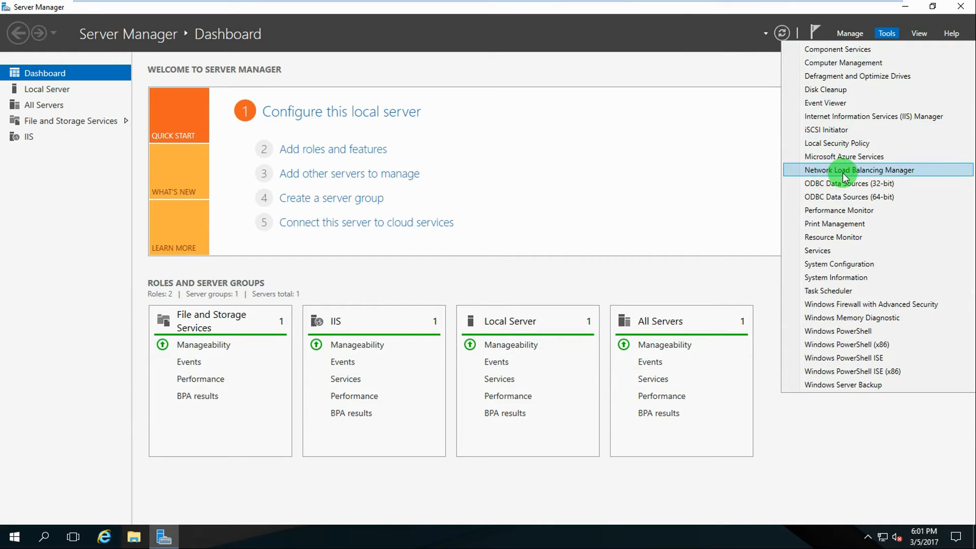
{"action": "left_click", "coordinate": [845, 171]}
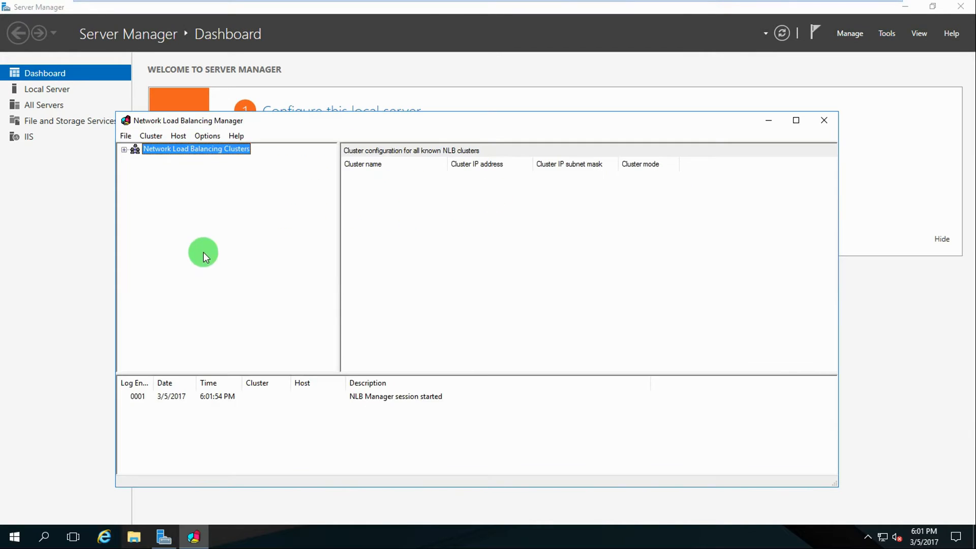
{"action": "right_click", "coordinate": [173, 150]}
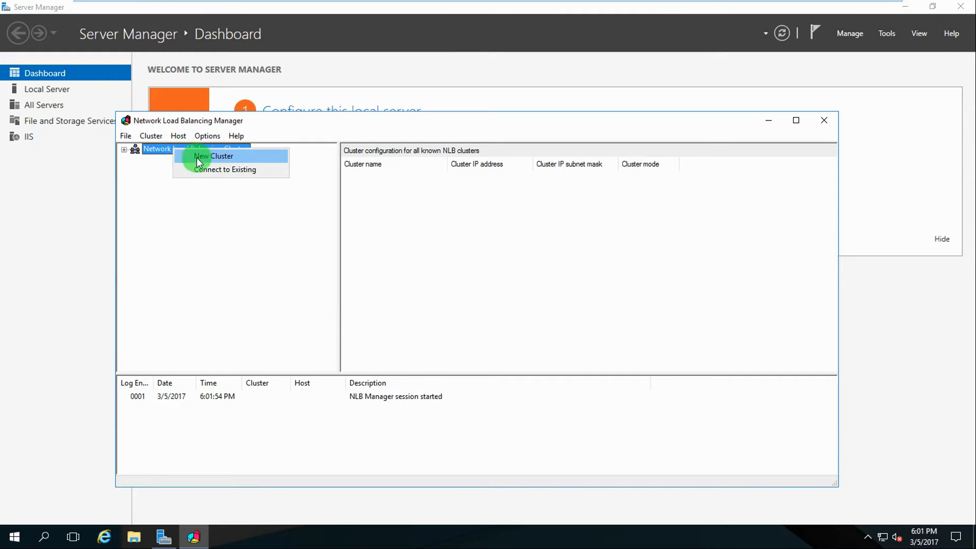
{"action": "left_click", "coordinate": [211, 158]}
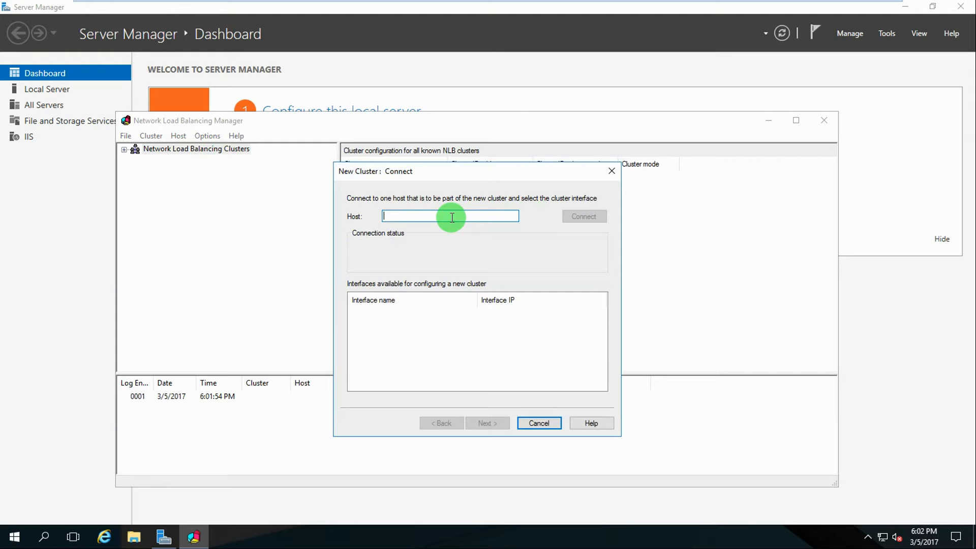
Connect to host TPLAB-WS-01 on Ethernet1, keeping priority 1 and state Started
{"action": "type", "text": "T"}
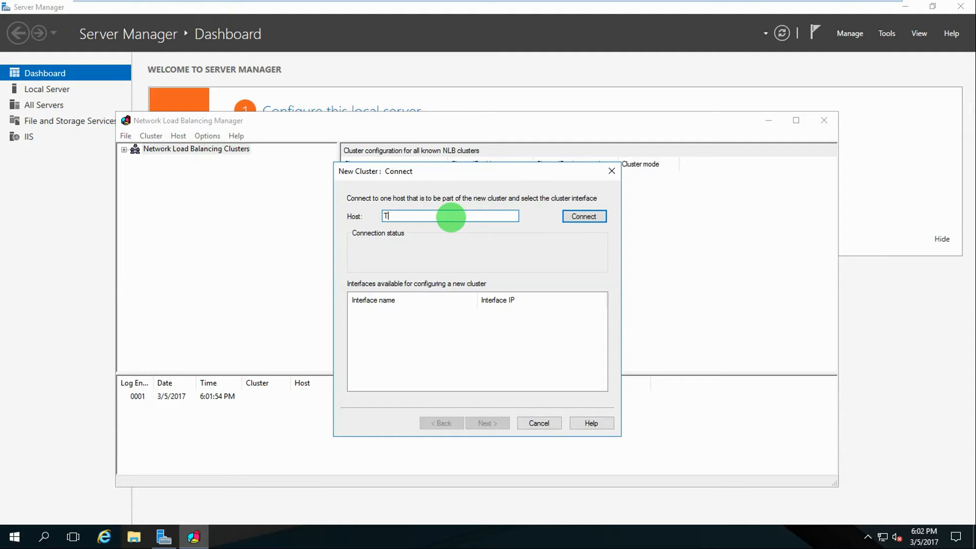
{"action": "type", "text": "PLAB-WS-01"}
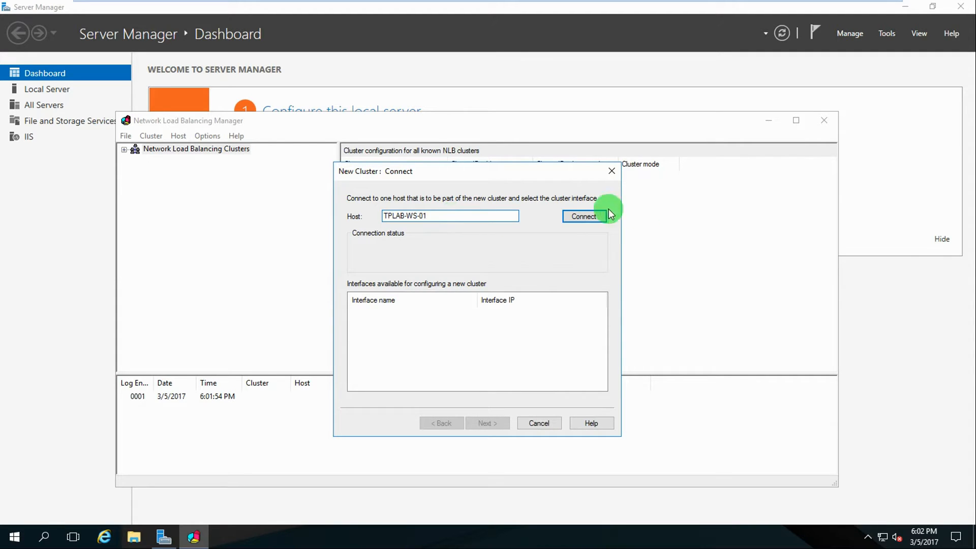
{"action": "left_click", "coordinate": [581, 217]}
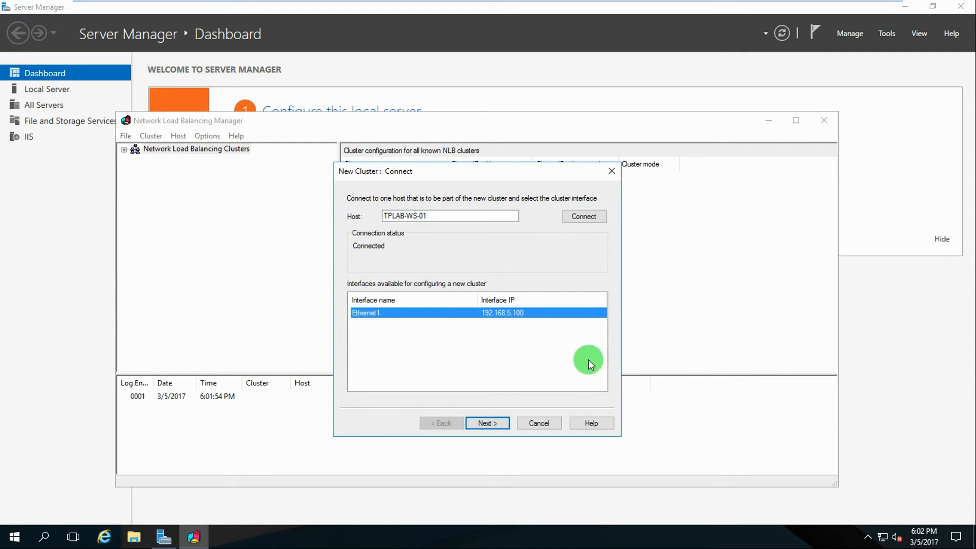
{"action": "left_click", "coordinate": [490, 423]}
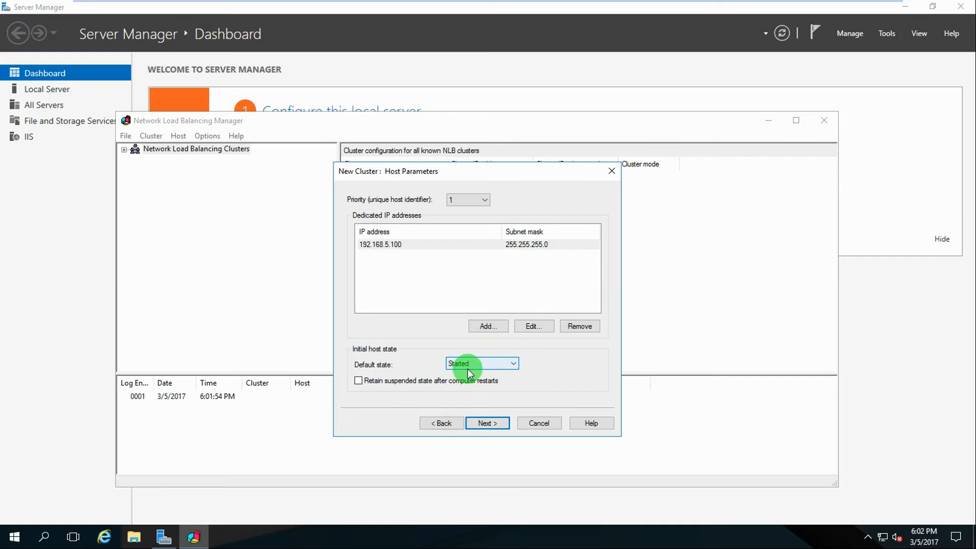
{"action": "left_click", "coordinate": [485, 423]}
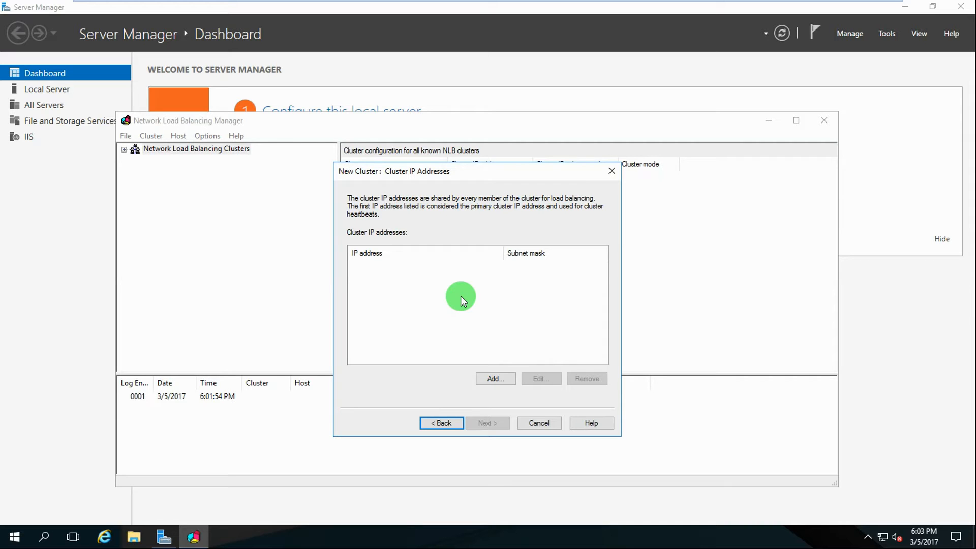
Add cluster IP address 192.168.5.110 with subnet mask 255.255.255.0
{"action": "left_click", "coordinate": [496, 380]}
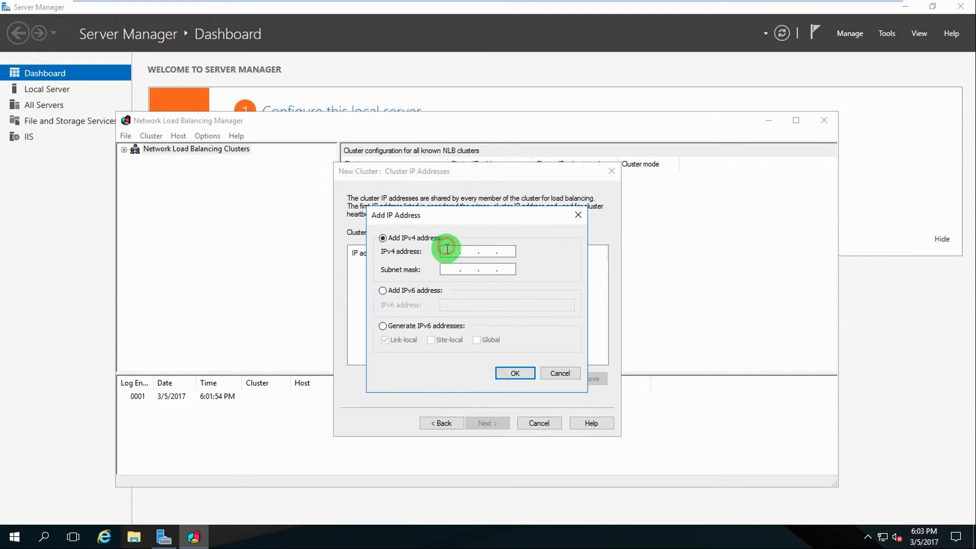
{"action": "type", "text": "192.168."}
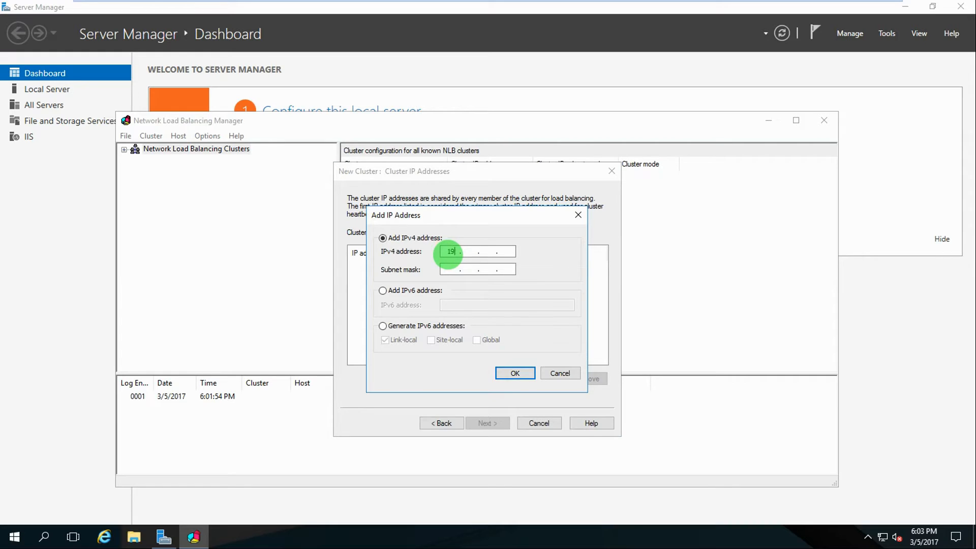
{"action": "type", "text": "1"}
{"action": "type", "text": "5.110"}
{"action": "key", "text": "Tab"}
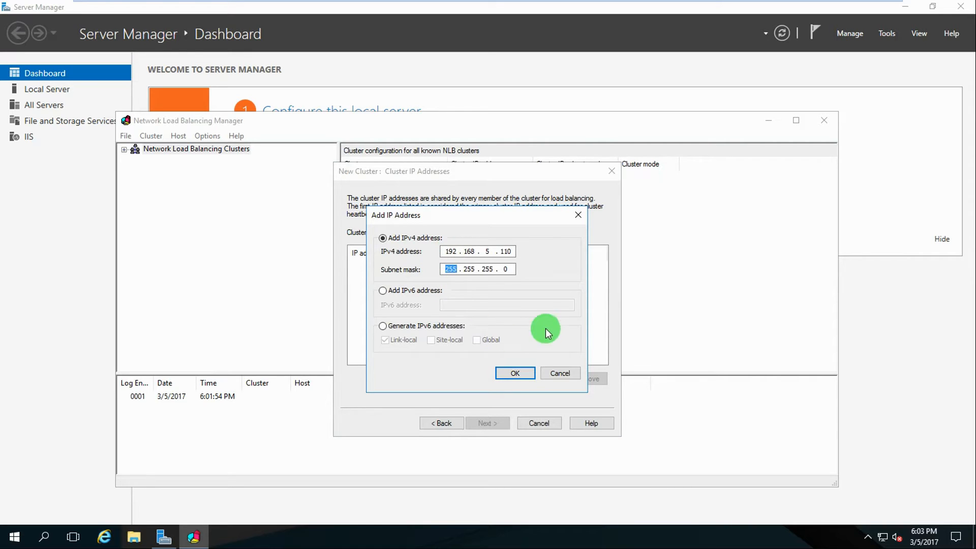
{"action": "left_click", "coordinate": [515, 378]}
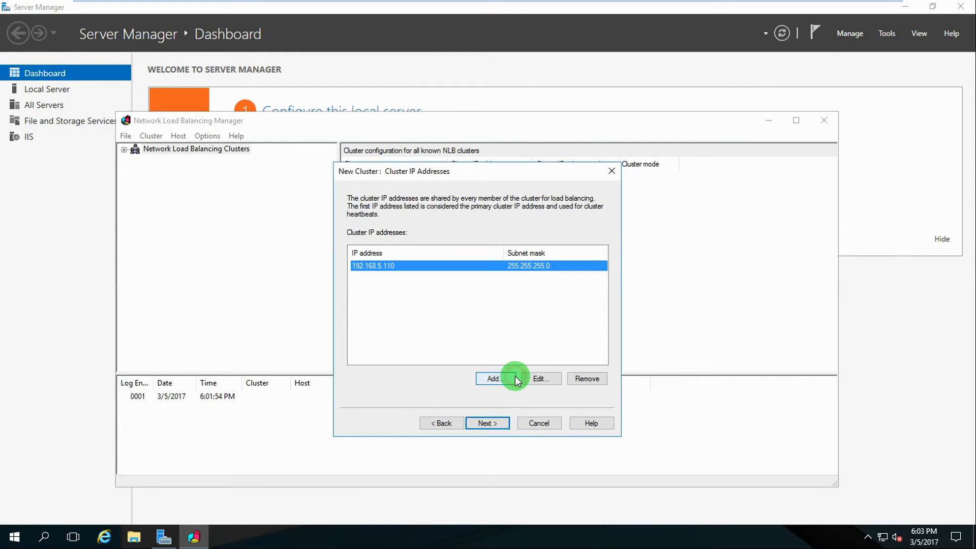
{"action": "left_click", "coordinate": [487, 424]}
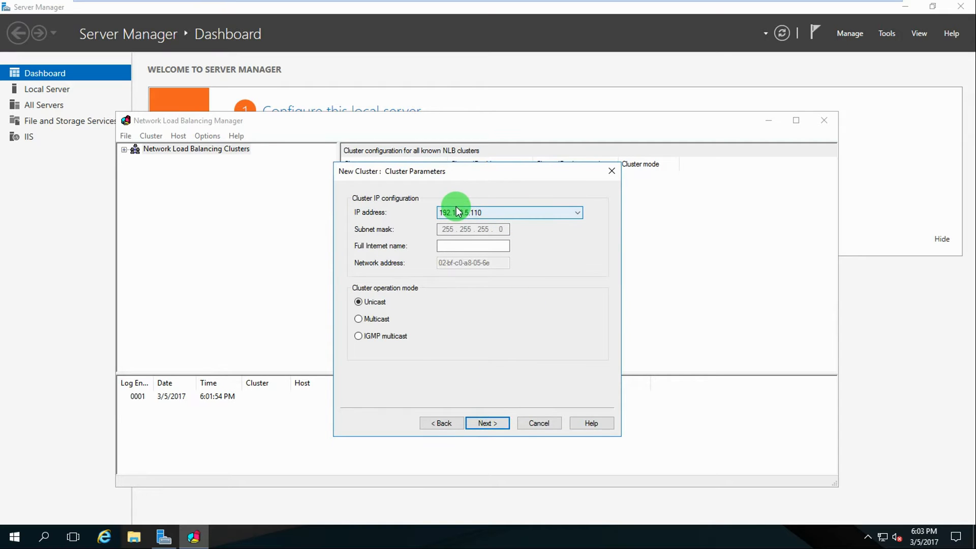
Name the cluster webserver.tplab.com and set it to multicast mode
{"action": "left_click", "coordinate": [448, 248]}
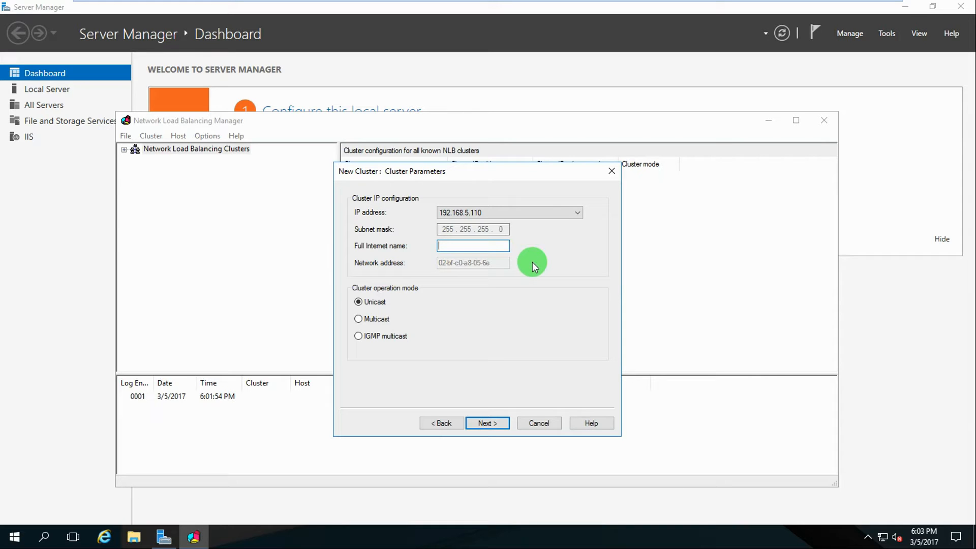
{"action": "type", "text": "webserver.tplab.com"}
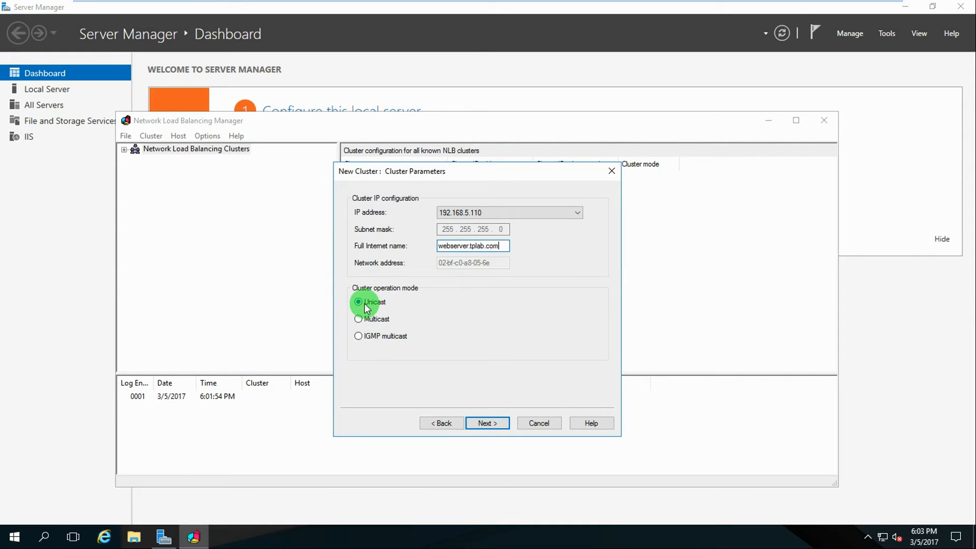
{"action": "left_click", "coordinate": [359, 318]}
{"action": "left_click", "coordinate": [484, 424]}
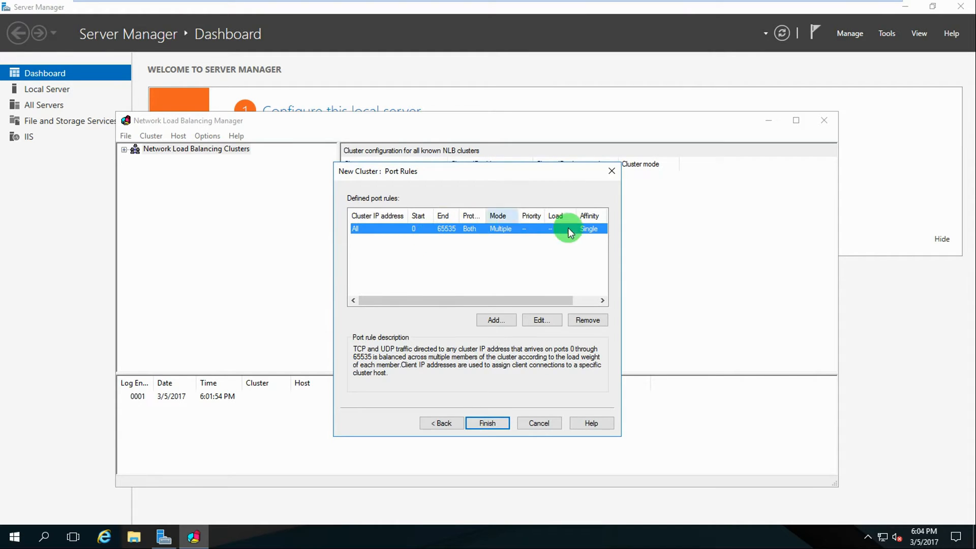
Restrict the port rule to ports 80–80 with affinity None and finish the cluster wizard
{"action": "left_click", "coordinate": [535, 320]}
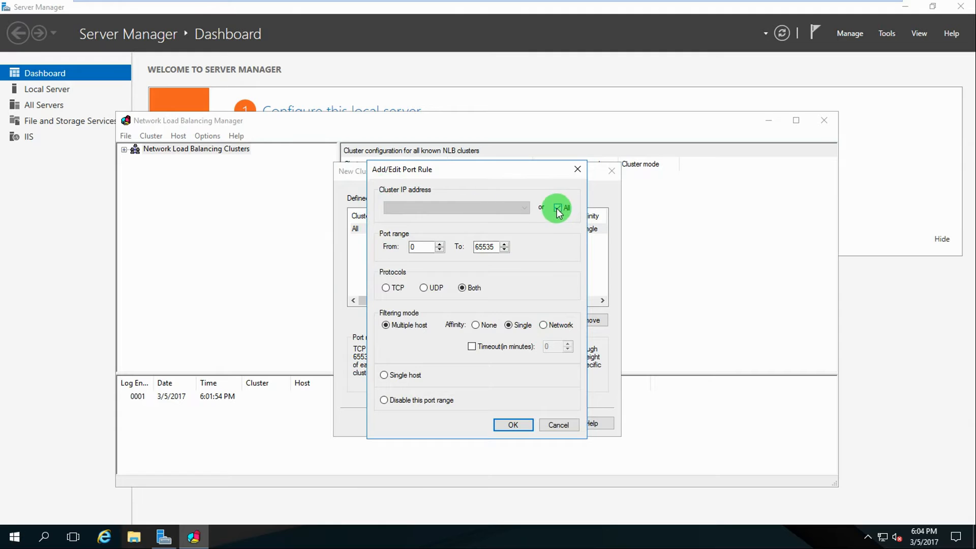
{"action": "left_click_drag", "start_coordinate": [425, 247], "coordinate": [385, 247]}
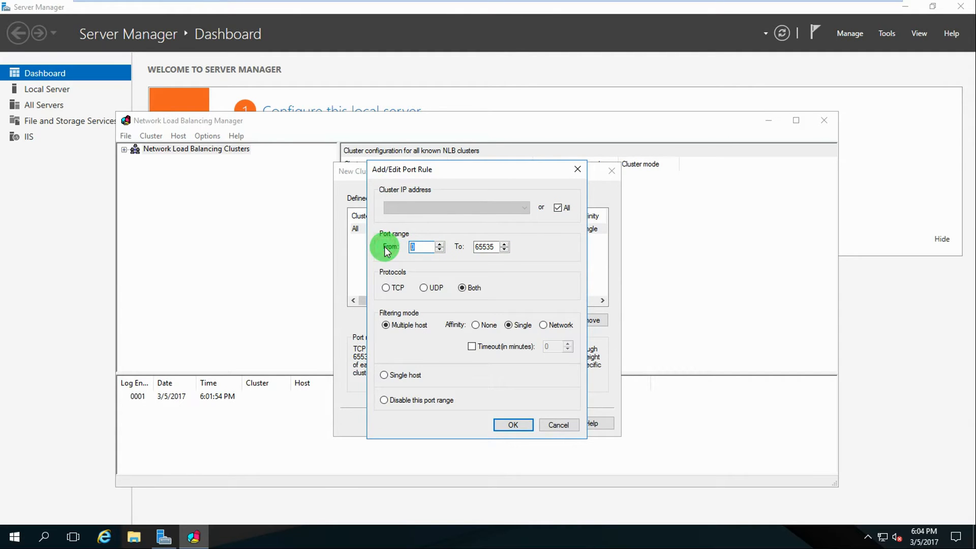
{"action": "type", "text": "80"}
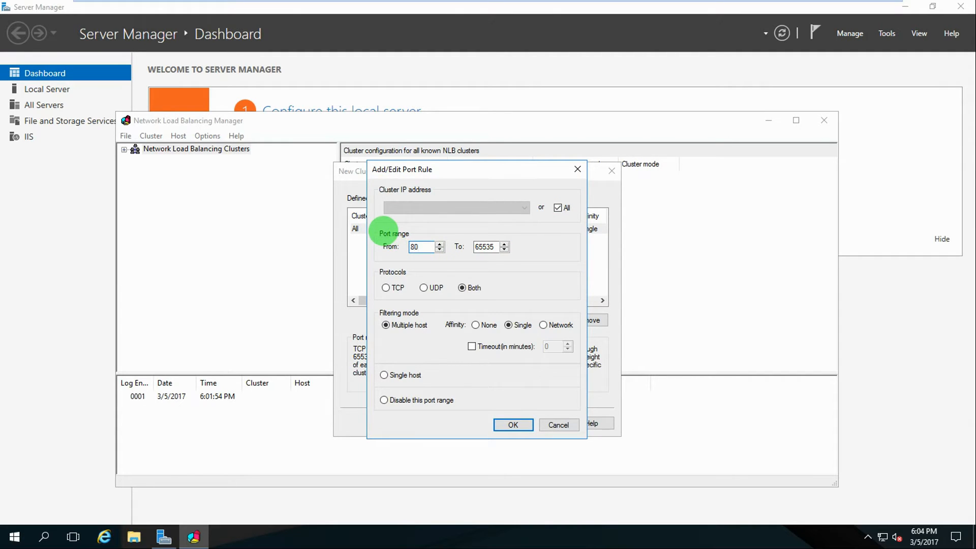
{"action": "double_click", "coordinate": [485, 246]}
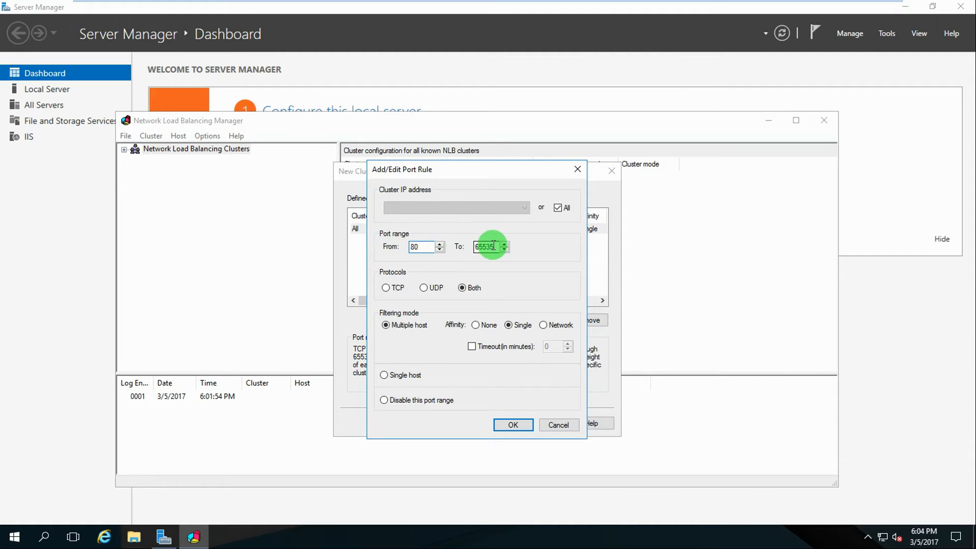
{"action": "type", "text": "80"}
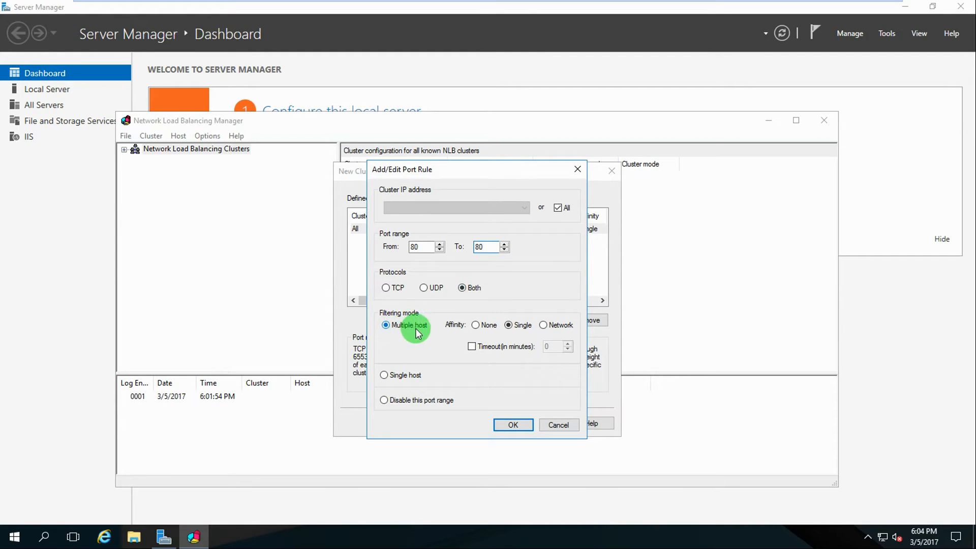
{"action": "left_click", "coordinate": [476, 325]}
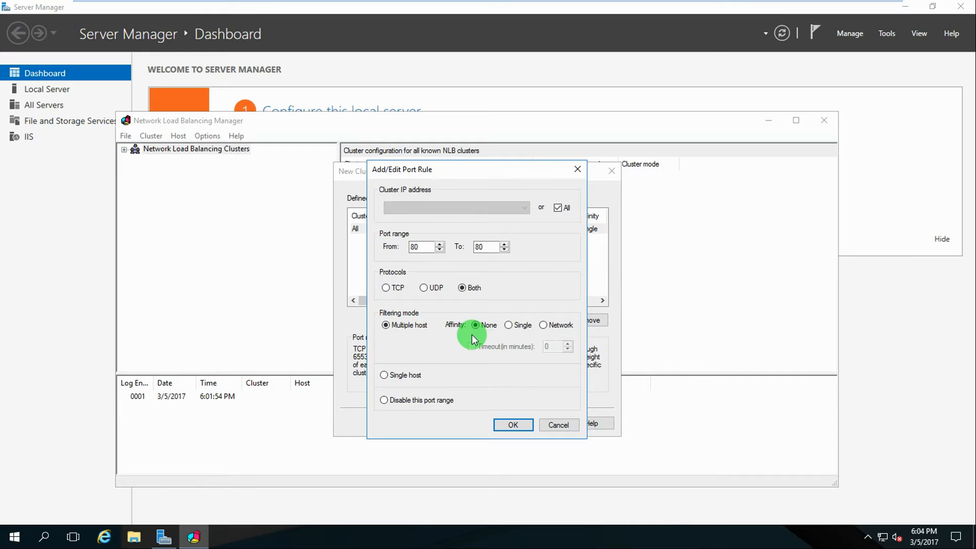
{"action": "left_click", "coordinate": [509, 425]}
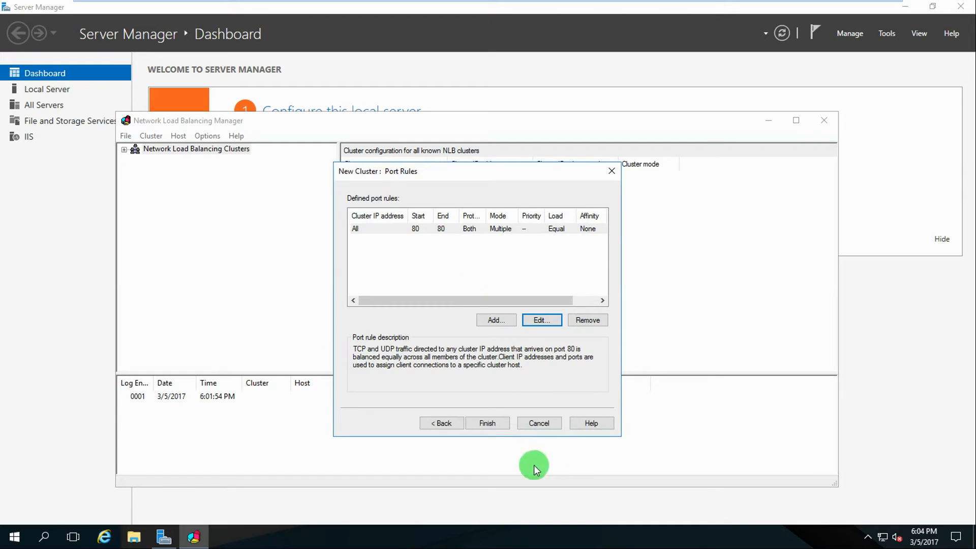
{"action": "left_click", "coordinate": [486, 422]}
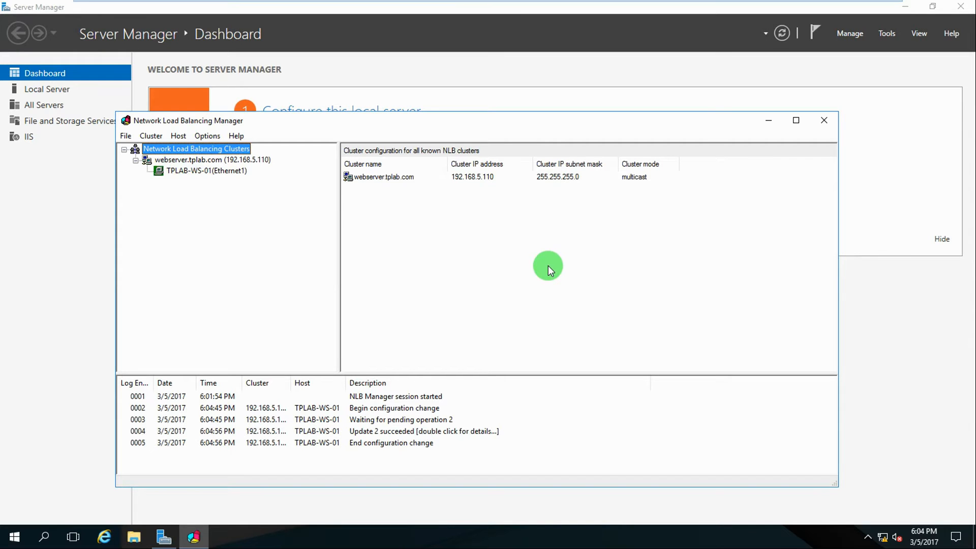
Start adding a host to webserver.tplab.com and connect to TPLAB-WS-02
{"action": "left_click", "coordinate": [213, 161]}
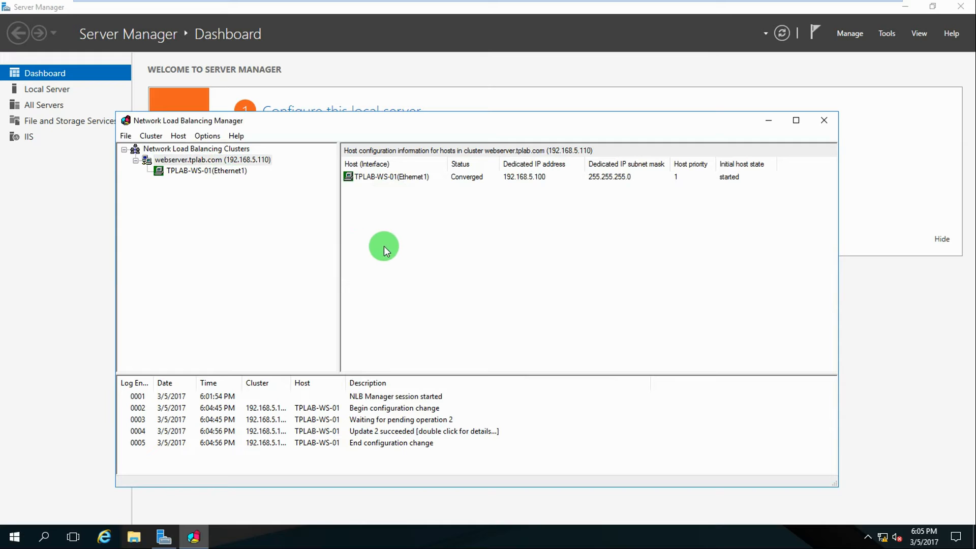
{"action": "right_click", "coordinate": [197, 161]}
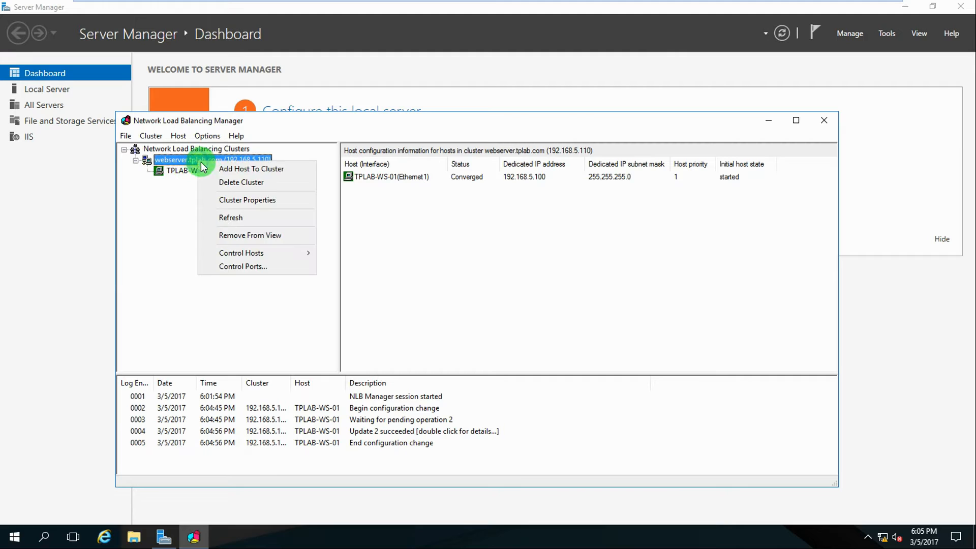
{"action": "left_click", "coordinate": [242, 175]}
{"action": "left_click", "coordinate": [453, 218]}
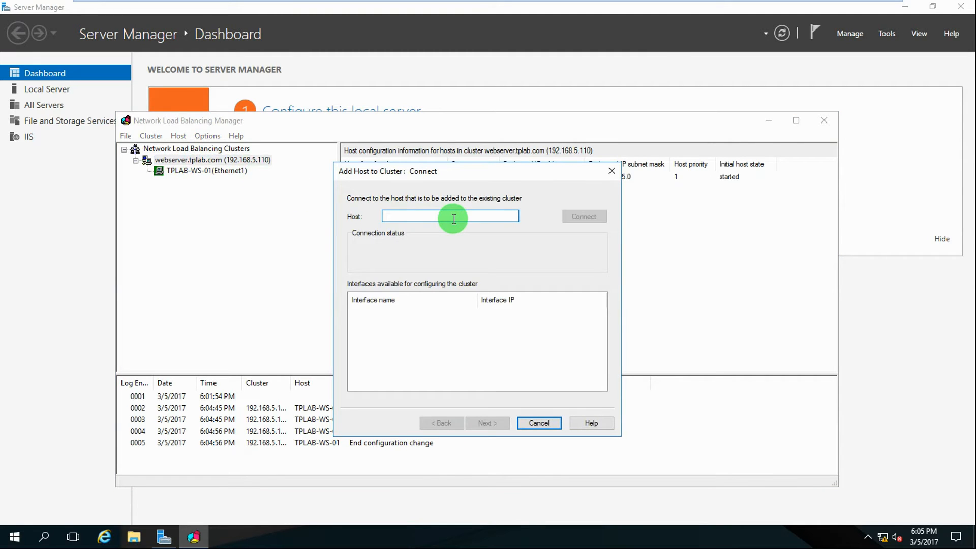
{"action": "type", "text": "TPLA"}
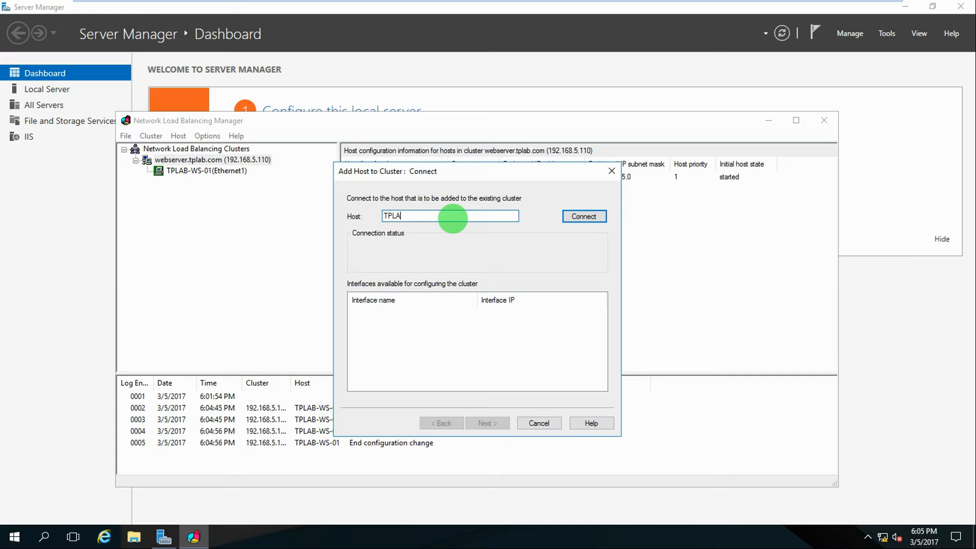
{"action": "type", "text": "B-WS-02"}
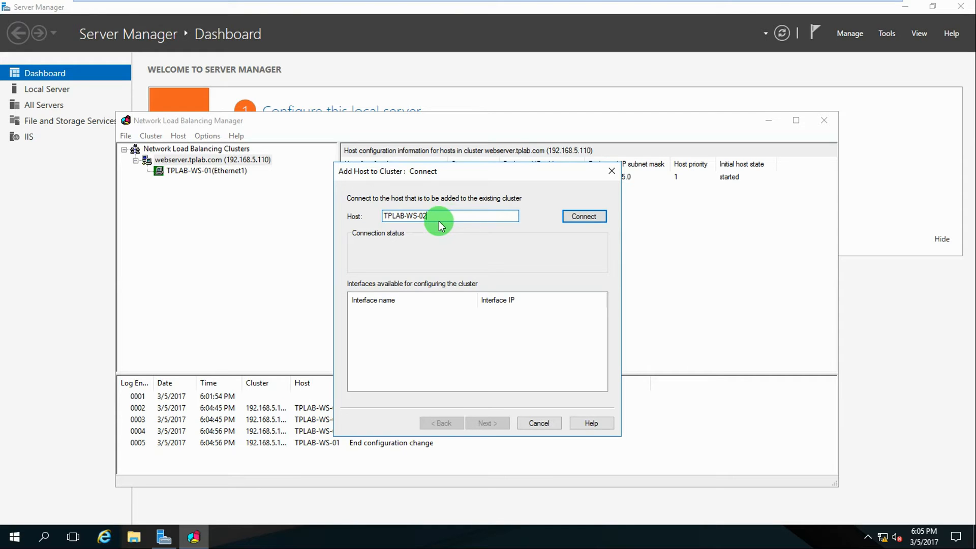
{"action": "left_click", "coordinate": [584, 216]}
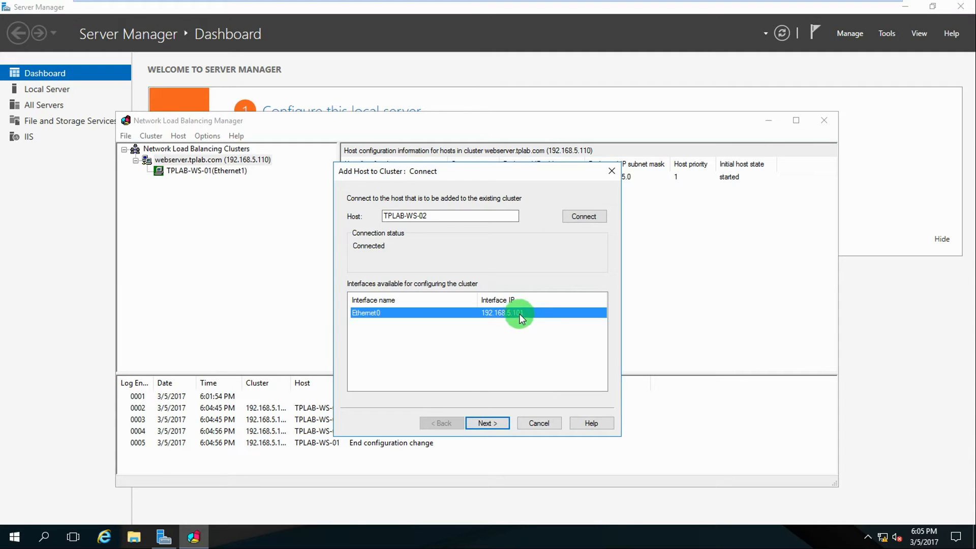
Use Ethernet0 with priority 2 and state Started, keep the port 80 rule, and finish
{"action": "left_click", "coordinate": [485, 425]}
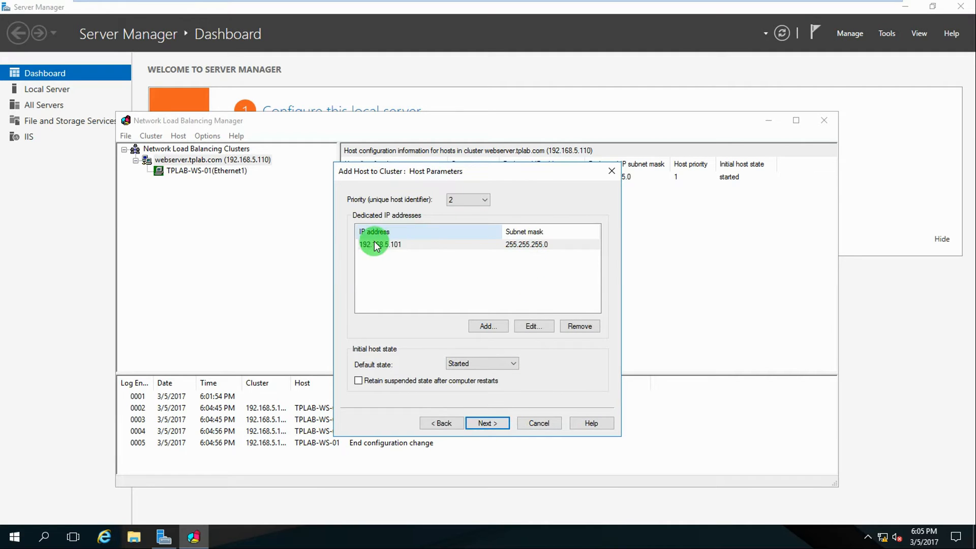
{"action": "left_click", "coordinate": [458, 364]}
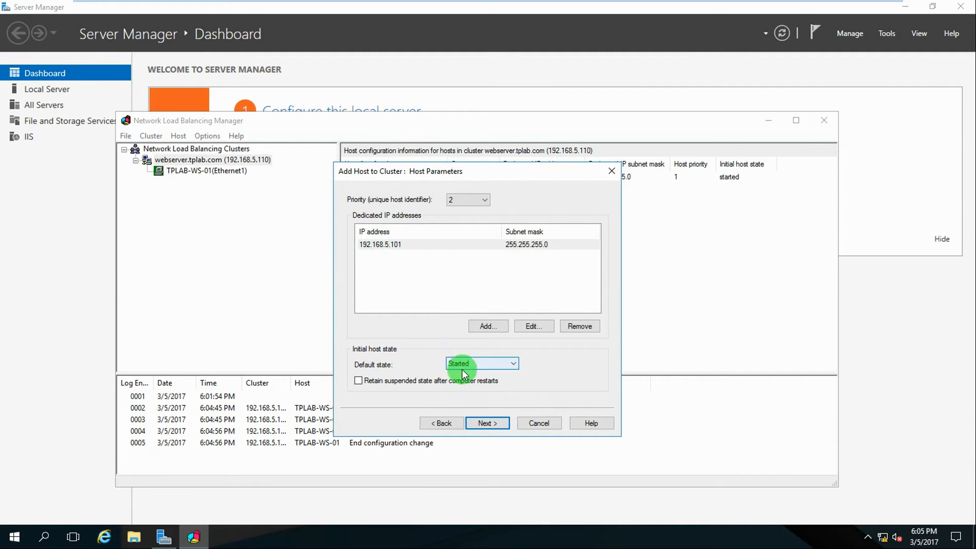
{"action": "left_click", "coordinate": [458, 200]}
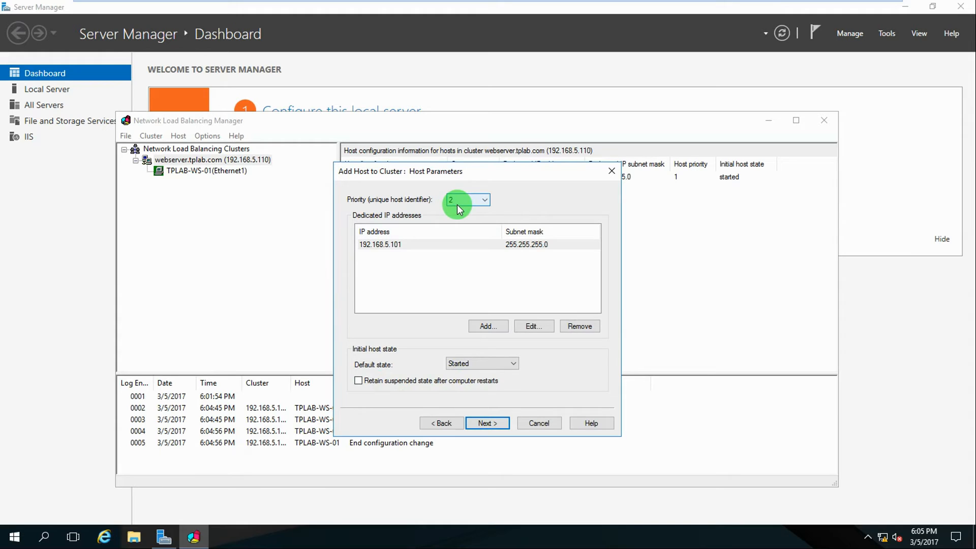
{"action": "left_click_drag", "start_coordinate": [461, 174], "coordinate": [542, 204]}
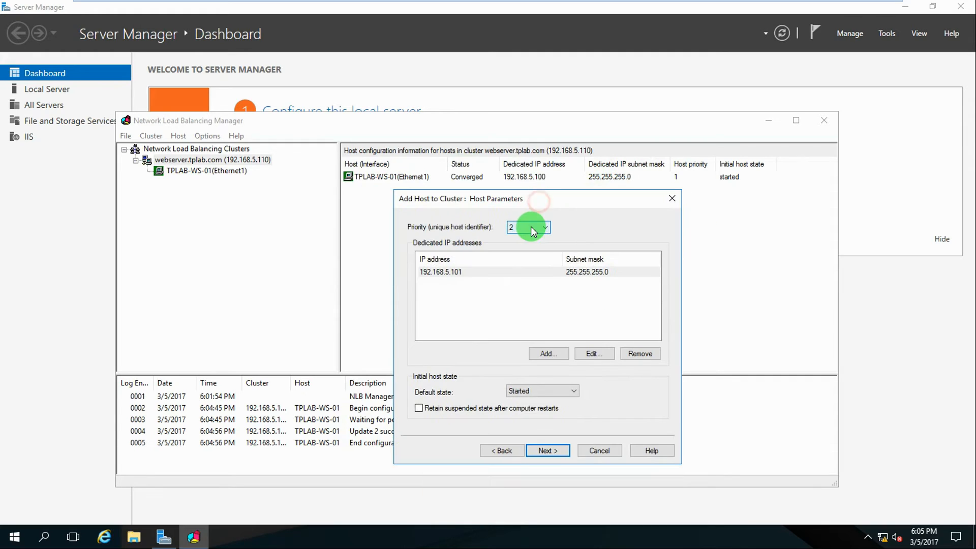
{"action": "left_click", "coordinate": [551, 450]}
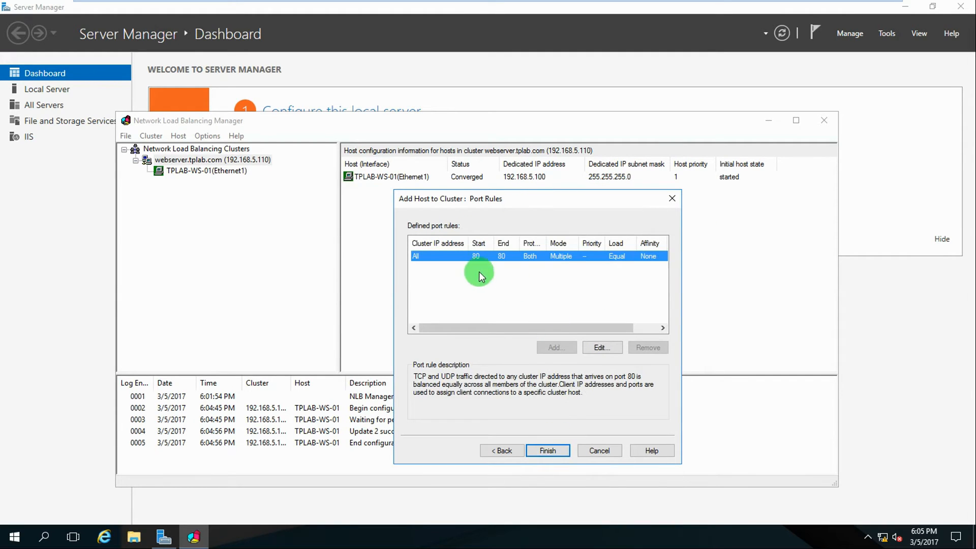
{"action": "left_click", "coordinate": [545, 452]}
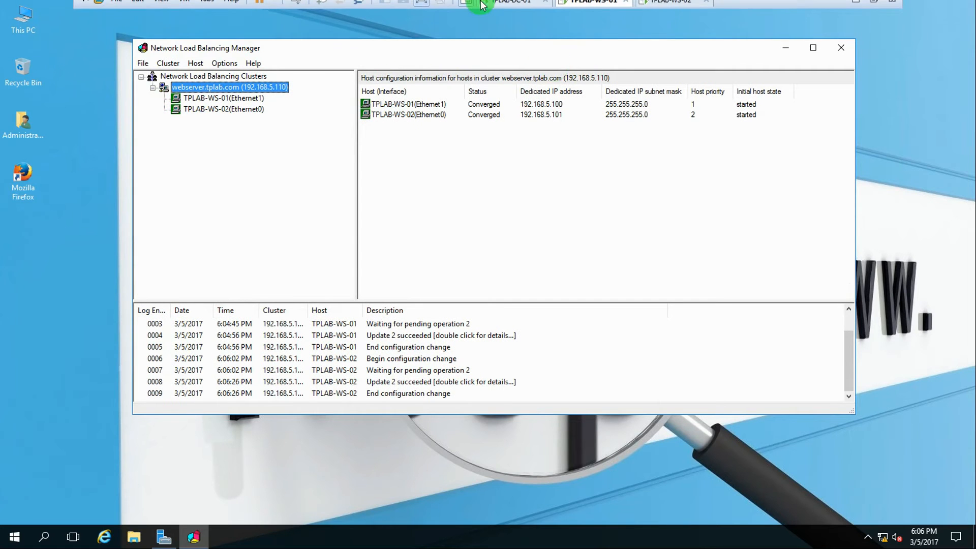
Switch to TPLAB-DC-01 and bring up its Server Manager dashboard
{"action": "left_click", "coordinate": [513, 8]}
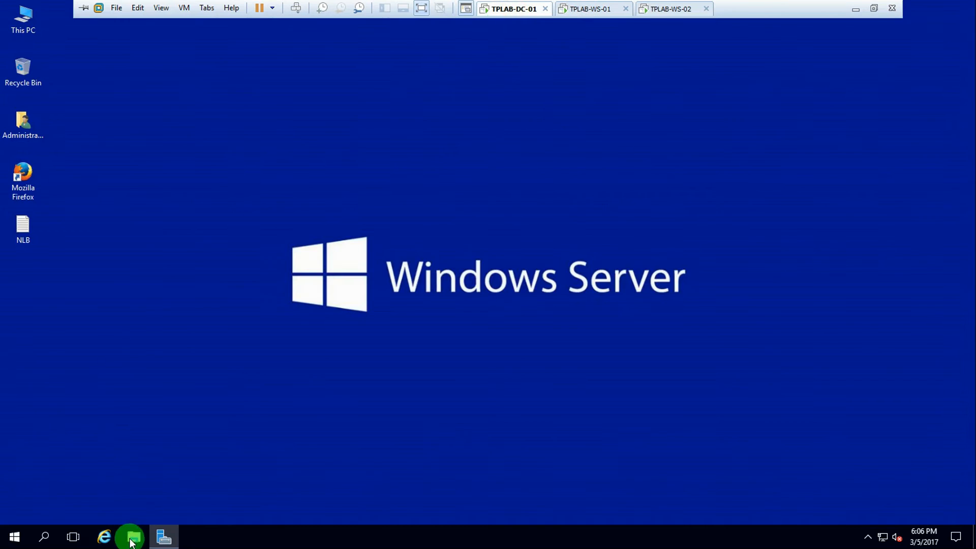
{"action": "left_click", "coordinate": [163, 536]}
Open DNS Manager and start a new host record in the tplab.com zone
{"action": "left_click", "coordinate": [877, 35]}
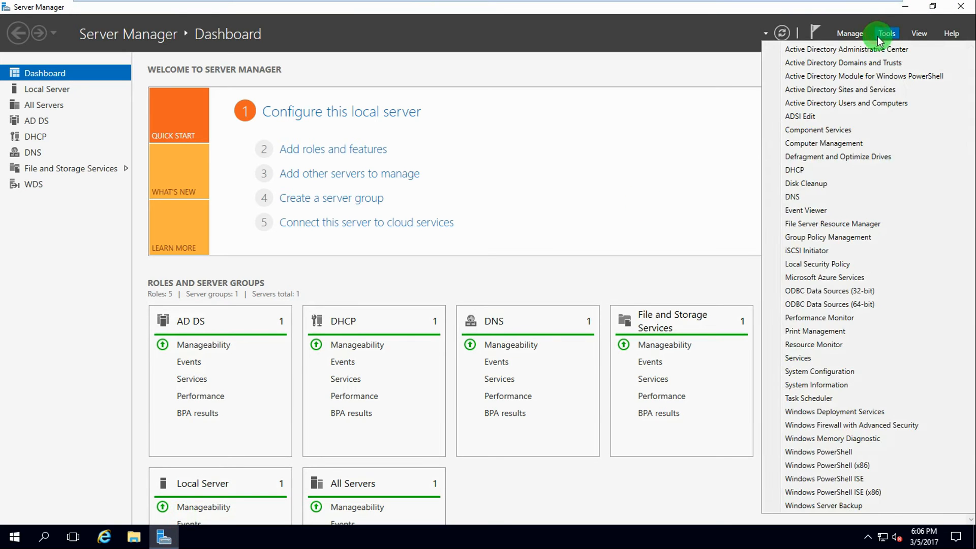
{"action": "left_click", "coordinate": [794, 190]}
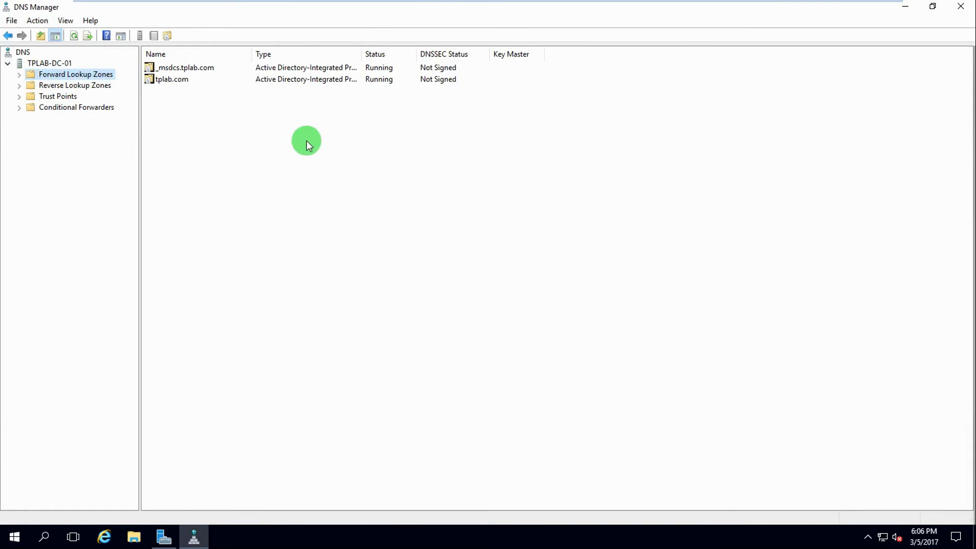
{"action": "left_click", "coordinate": [21, 76]}
{"action": "left_click", "coordinate": [30, 97]}
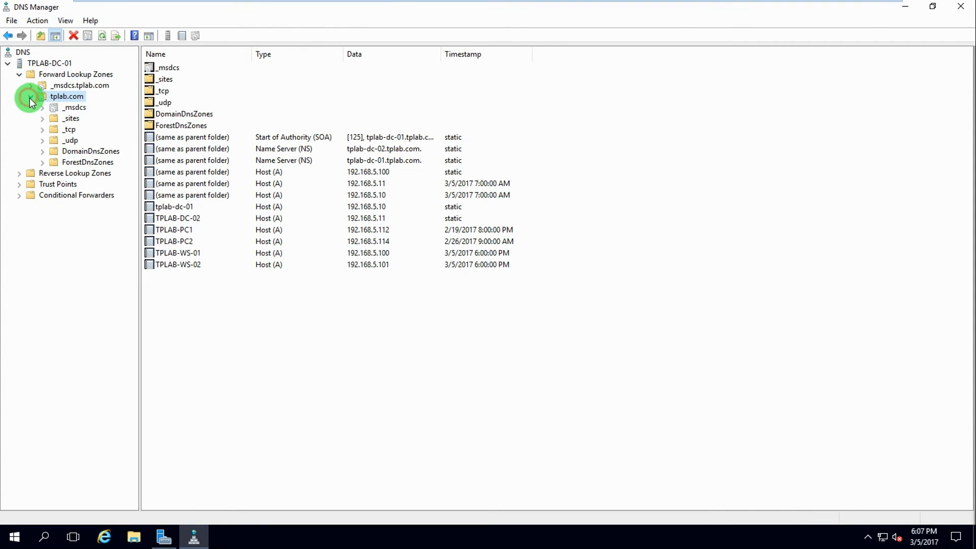
{"action": "right_click", "coordinate": [183, 317]}
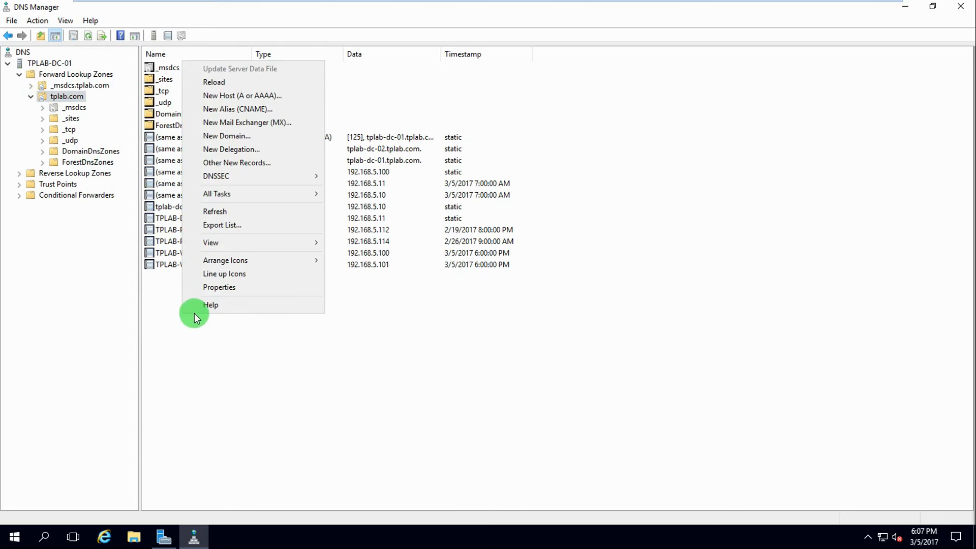
{"action": "right_click", "coordinate": [215, 364]}
{"action": "right_click", "coordinate": [215, 364]}
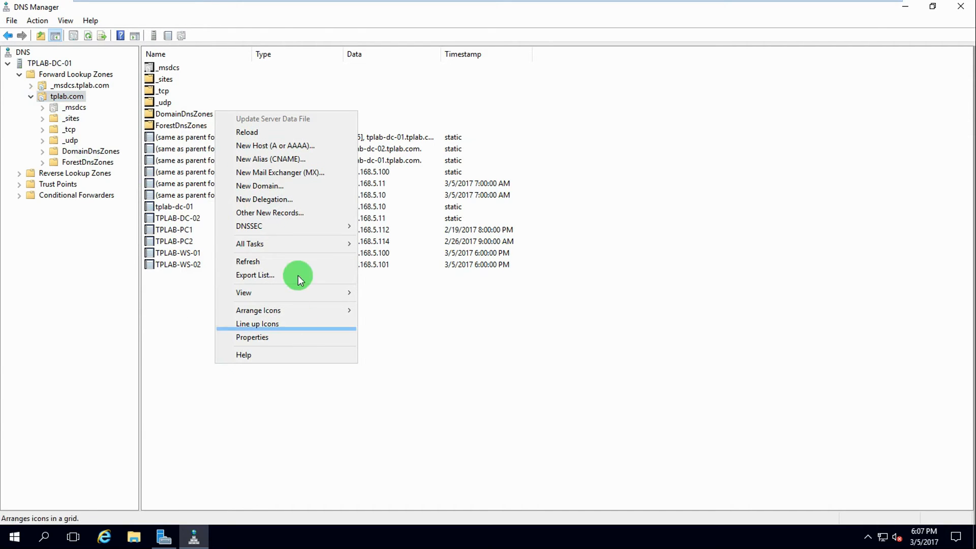
{"action": "left_click", "coordinate": [277, 146]}
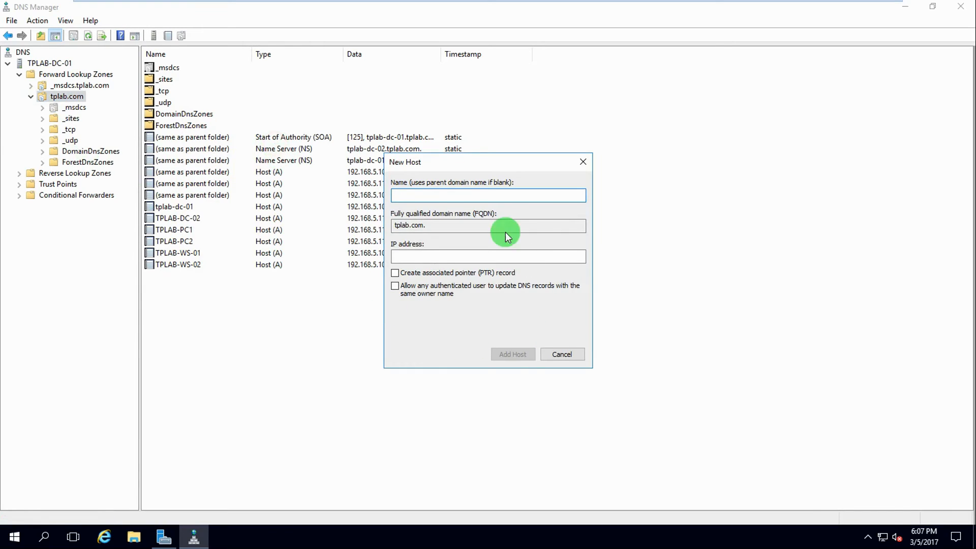
Create host record serverweb pointing to 192.168.5.110, then minimize DNS Manager
{"action": "type", "text": "serv"}
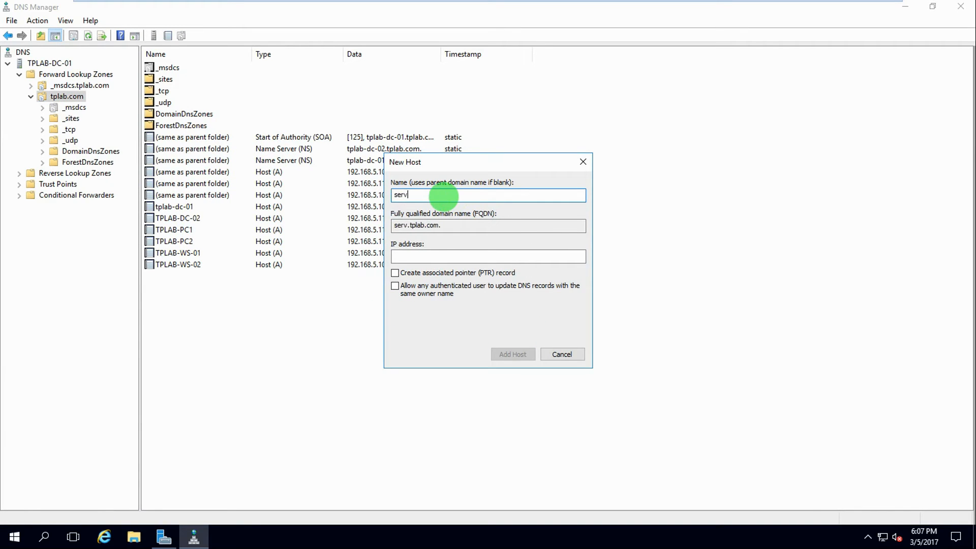
{"action": "type", "text": "erweb"}
{"action": "left_click", "coordinate": [414, 256]}
{"action": "type", "text": "192.168.5"}
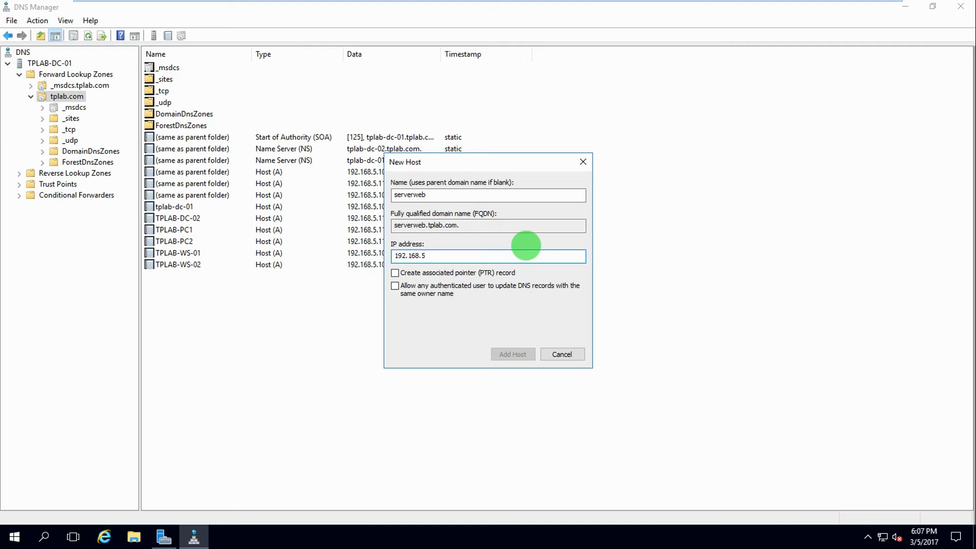
{"action": "type", "text": ".11"}
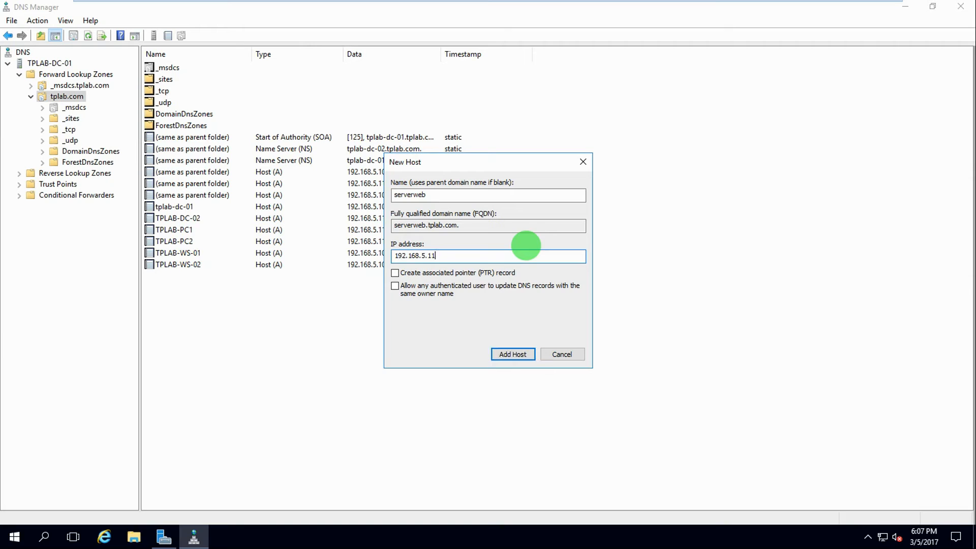
{"action": "type", "text": "0"}
{"action": "left_click", "coordinate": [509, 354]}
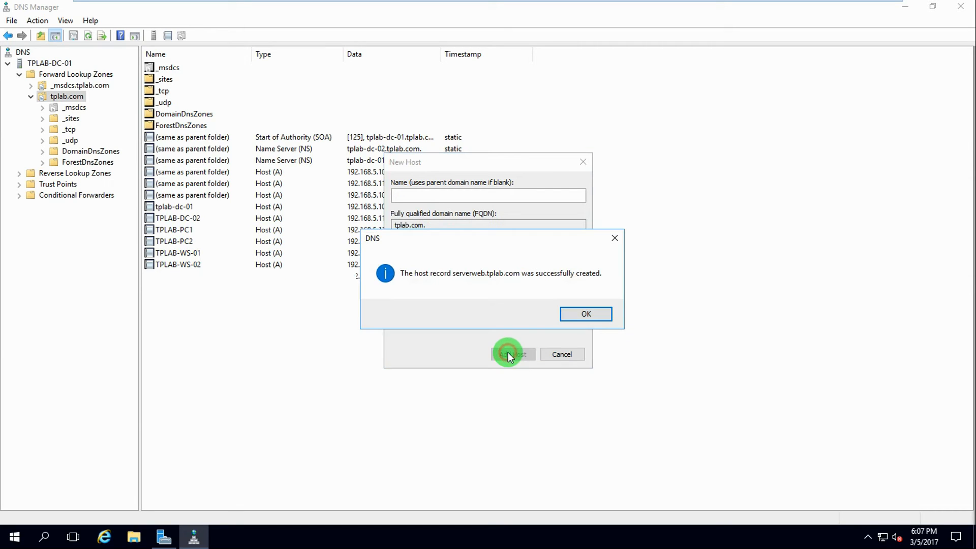
{"action": "left_click", "coordinate": [577, 316]}
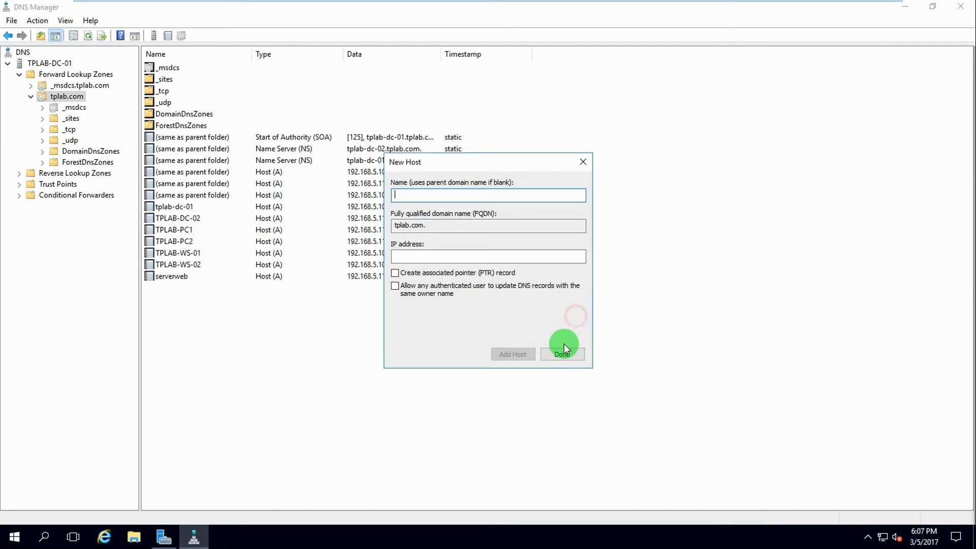
{"action": "left_click", "coordinate": [560, 354]}
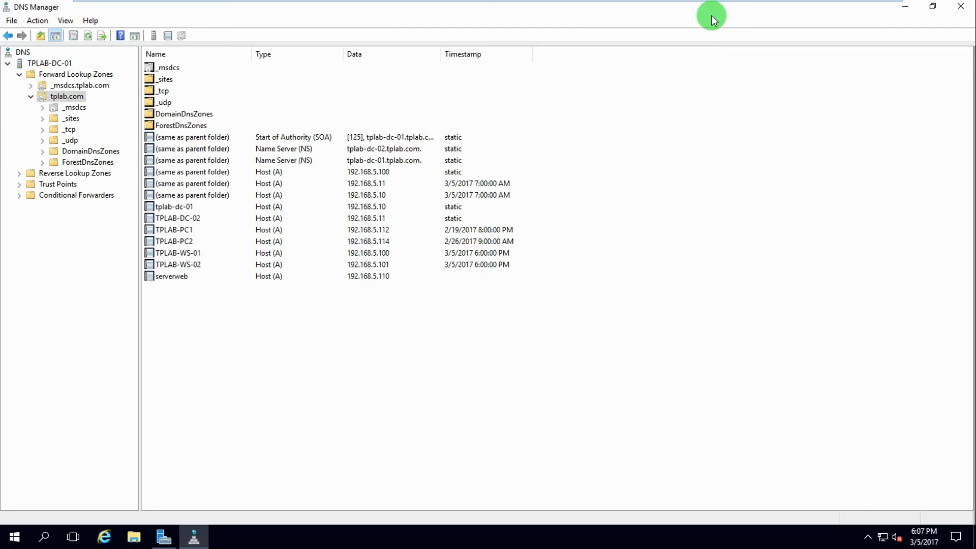
{"action": "mouse_move", "coordinate": [694, 5]}
{"action": "left_click", "coordinate": [506, 310]}
{"action": "left_click", "coordinate": [907, 6]}
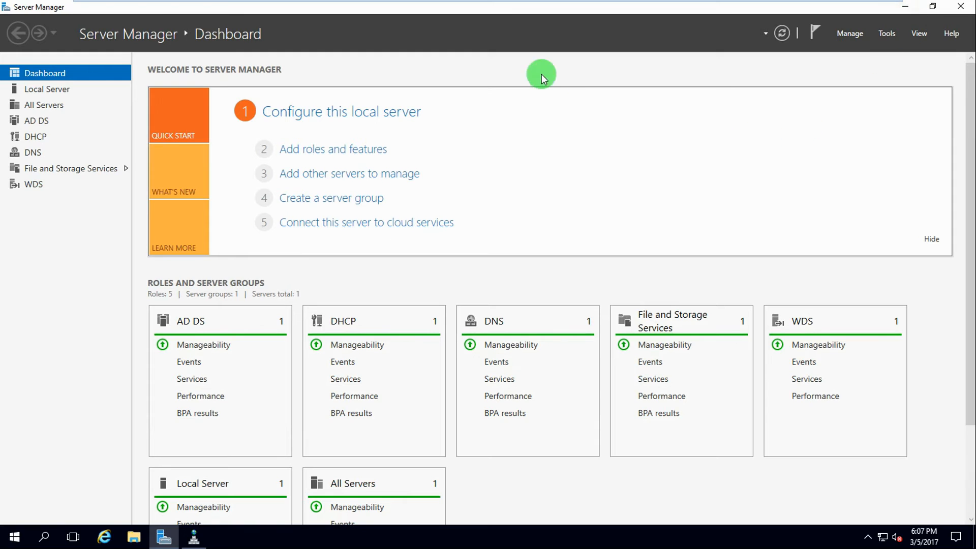
Launch Internet Explorer with iexplore and load serverweb.tplab.com
{"action": "left_click", "coordinate": [910, 7]}
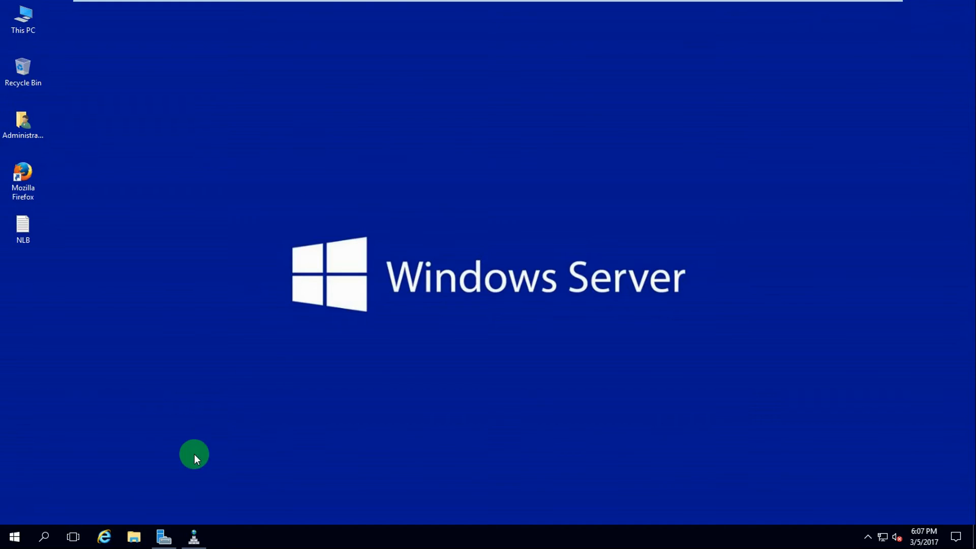
{"action": "key", "text": "super+r"}
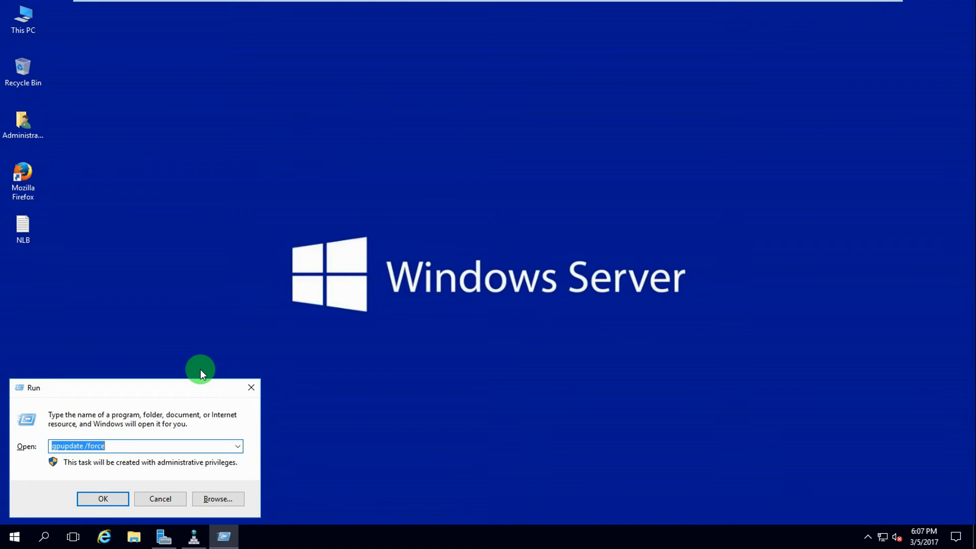
{"action": "type", "text": "iexplore"}
{"action": "key", "text": "Return"}
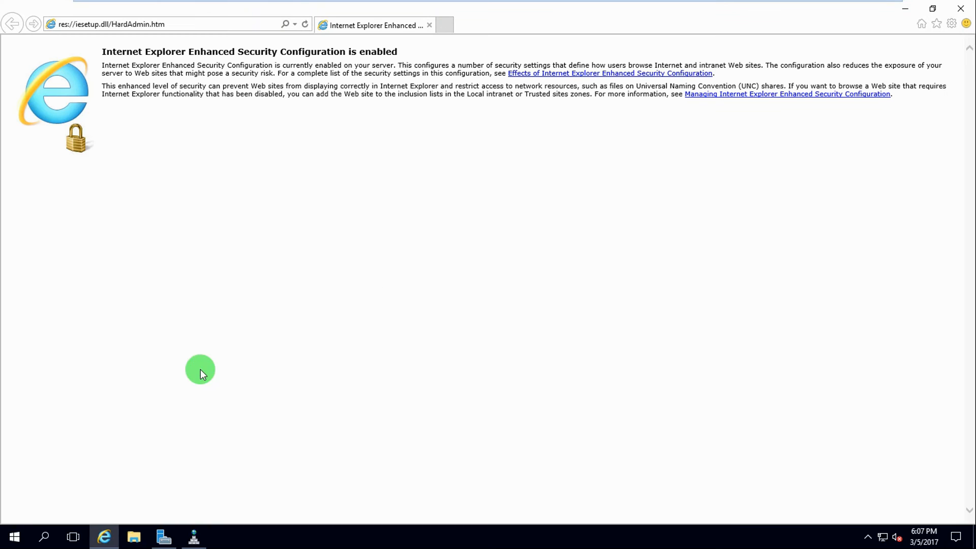
{"action": "left_click", "coordinate": [154, 23]}
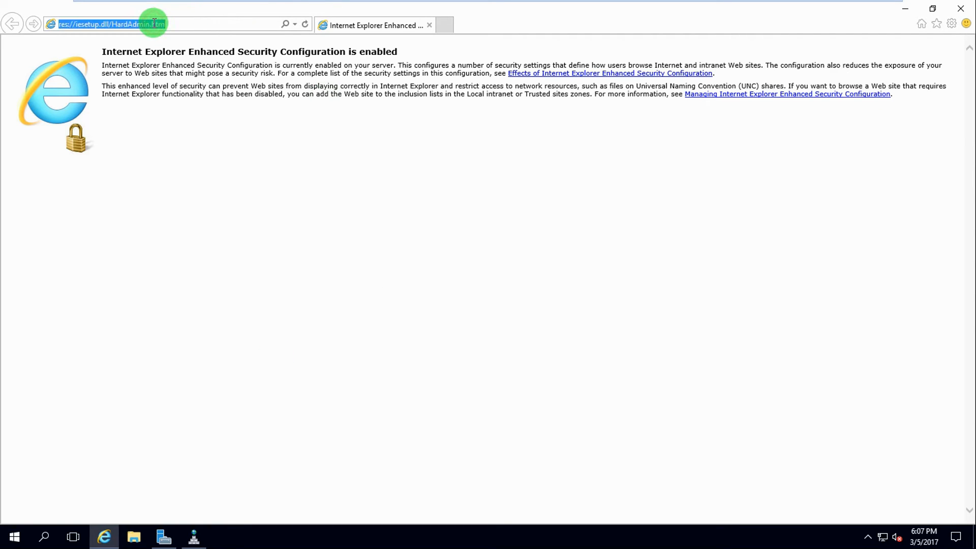
{"action": "type", "text": "serverweb"}
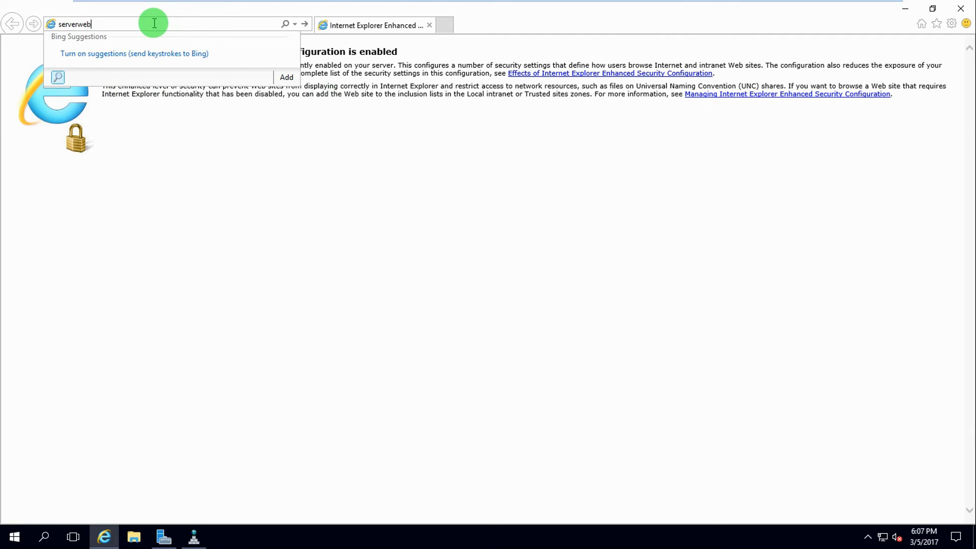
{"action": "mouse_move", "coordinate": [511, 4]}
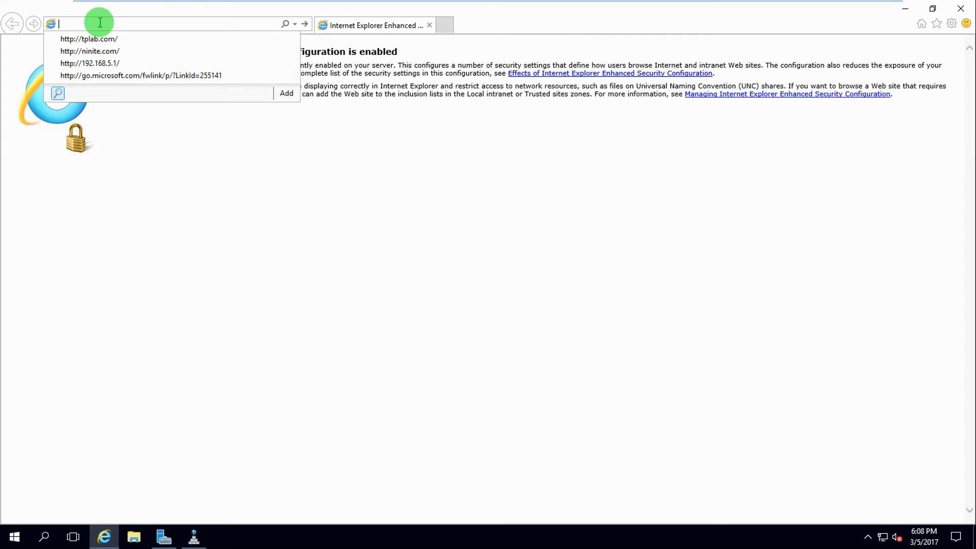
{"action": "type", "text": "serverweb.tplab"}
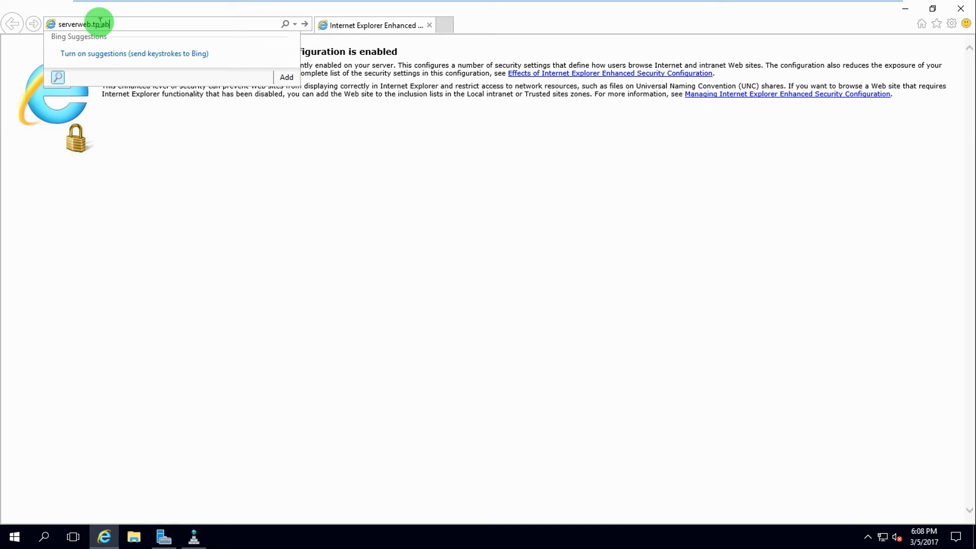
{"action": "type", "text": ".com"}
{"action": "key", "text": "Return"}
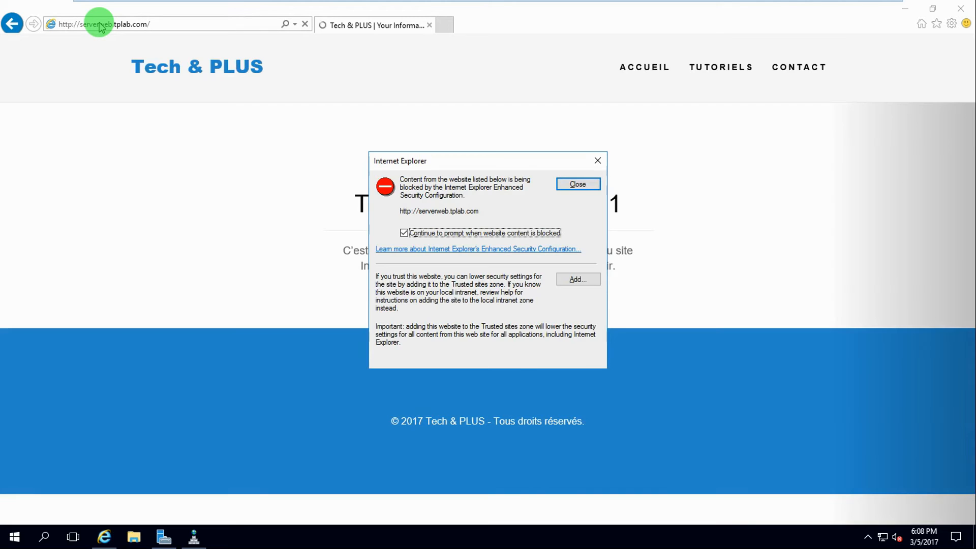
Dismiss the Enhanced Security trusted-sites and blocked-content prompts
{"action": "left_click", "coordinate": [572, 279]}
{"action": "left_click", "coordinate": [565, 253]}
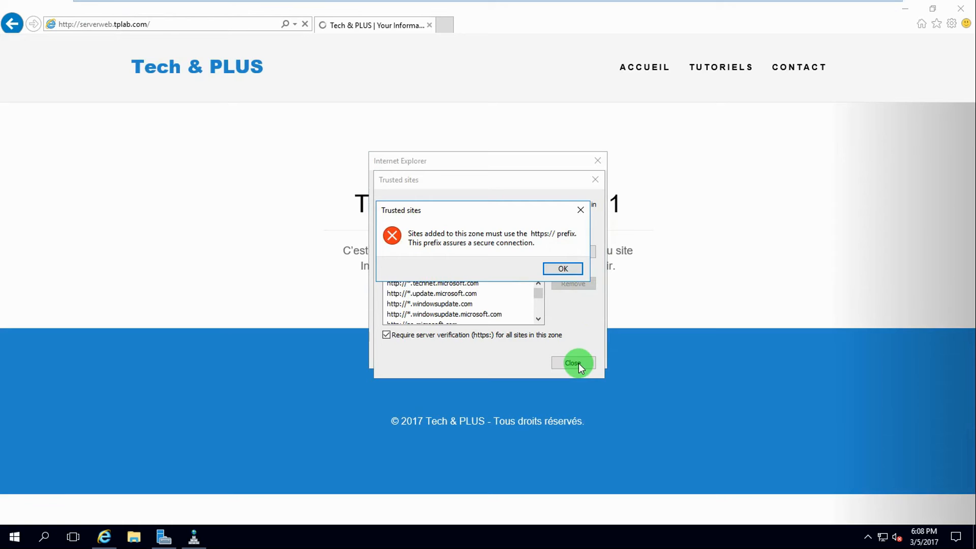
{"action": "left_click", "coordinate": [569, 271]}
{"action": "left_click", "coordinate": [572, 362]}
{"action": "left_click", "coordinate": [580, 185]}
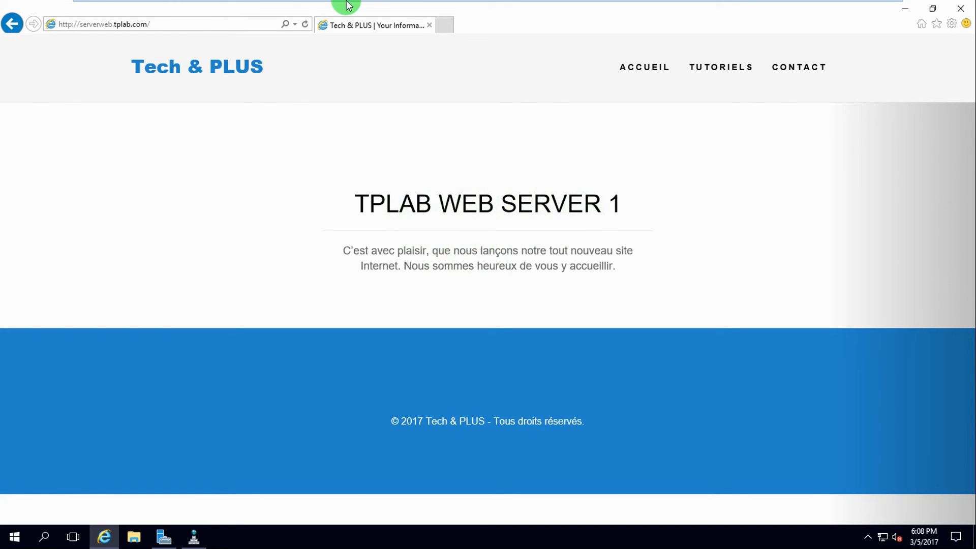
On WS-01, stop host TPLAB-WS-01 in the webserver.tplab.com cluster, then return to TPLAB-DC-01
{"action": "mouse_move", "coordinate": [337, 3]}
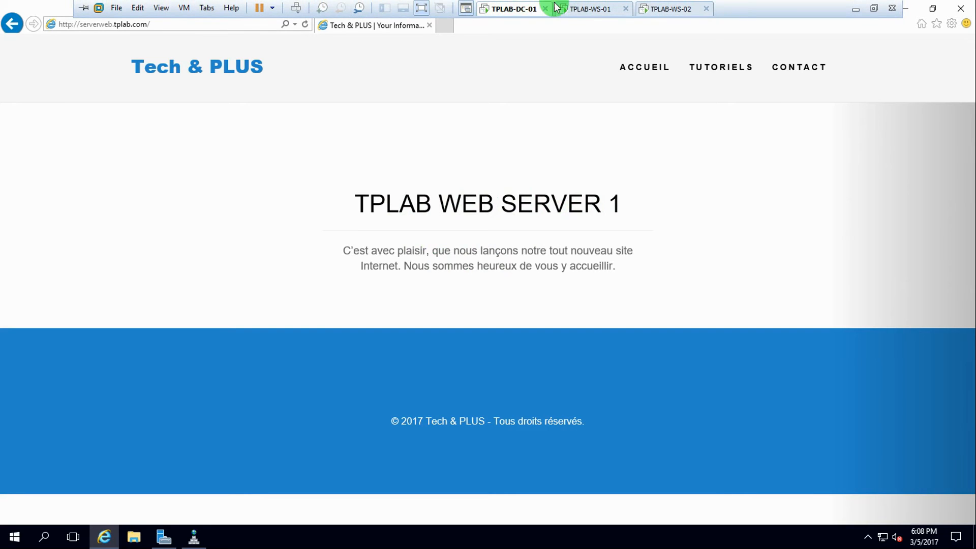
{"action": "left_click", "coordinate": [586, 9]}
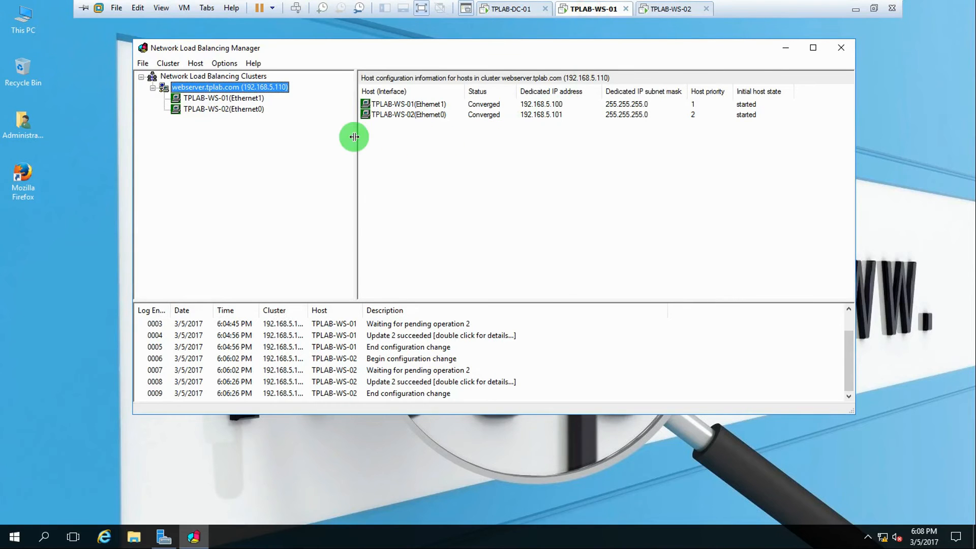
{"action": "right_click", "coordinate": [218, 101]}
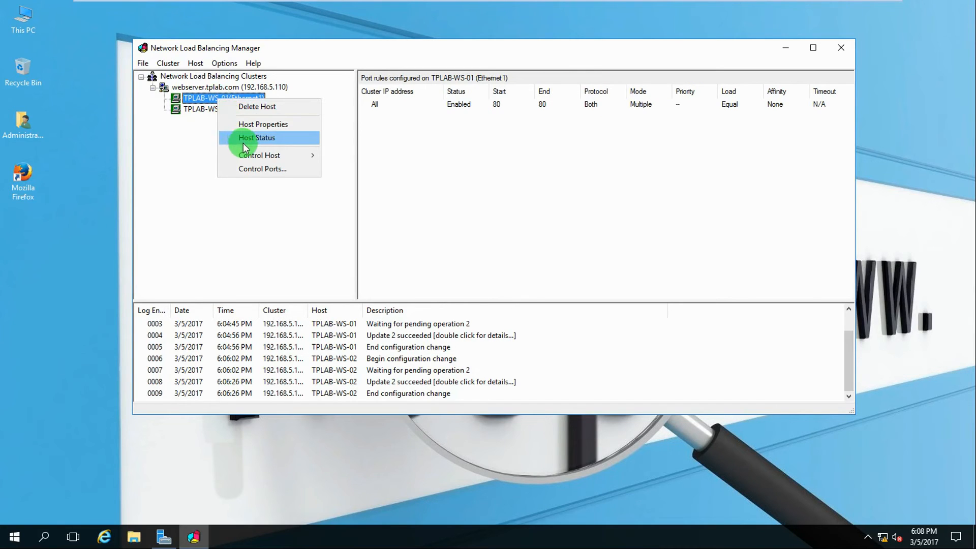
{"action": "left_click", "coordinate": [268, 156]}
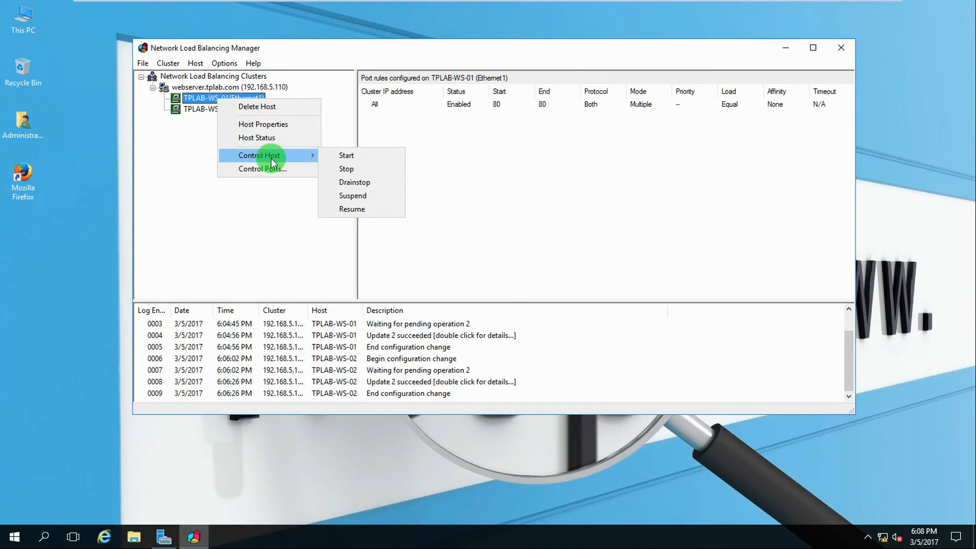
{"action": "left_click", "coordinate": [345, 169]}
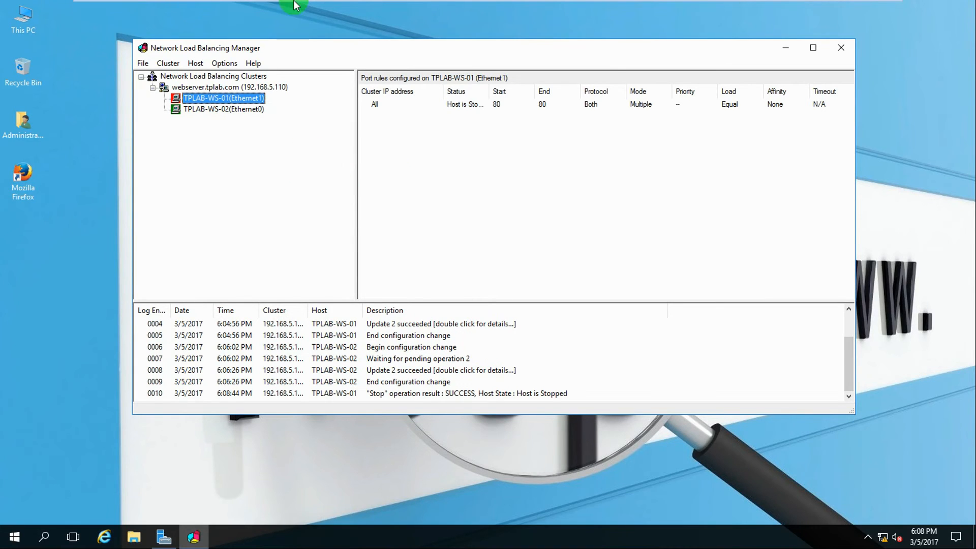
{"action": "mouse_move", "coordinate": [305, 4]}
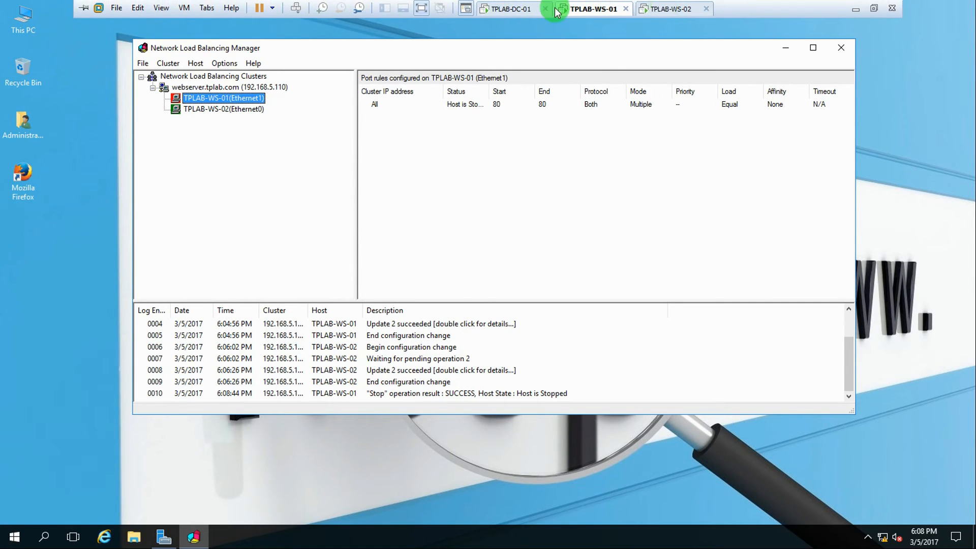
{"action": "left_click", "coordinate": [505, 9]}
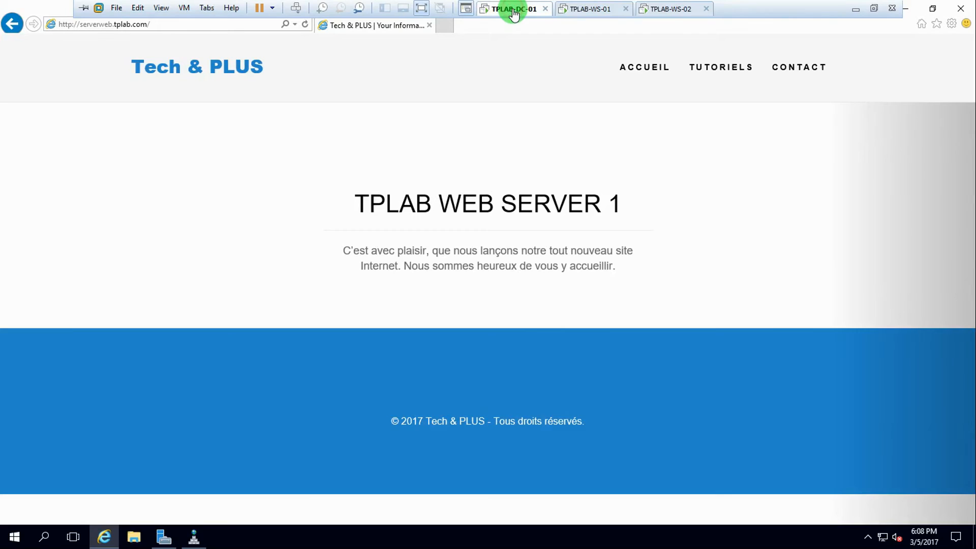
Refresh serverweb.tplab.com repeatedly to confirm TPLAB WEB SERVER 2 now answers
{"action": "left_click", "coordinate": [305, 24]}
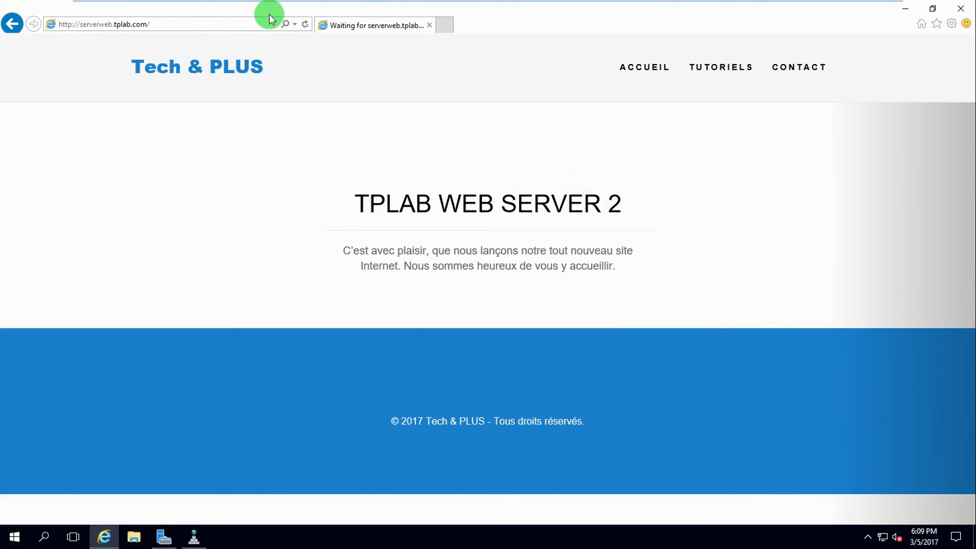
{"action": "left_click", "coordinate": [304, 24]}
{"action": "left_click", "coordinate": [304, 25]}
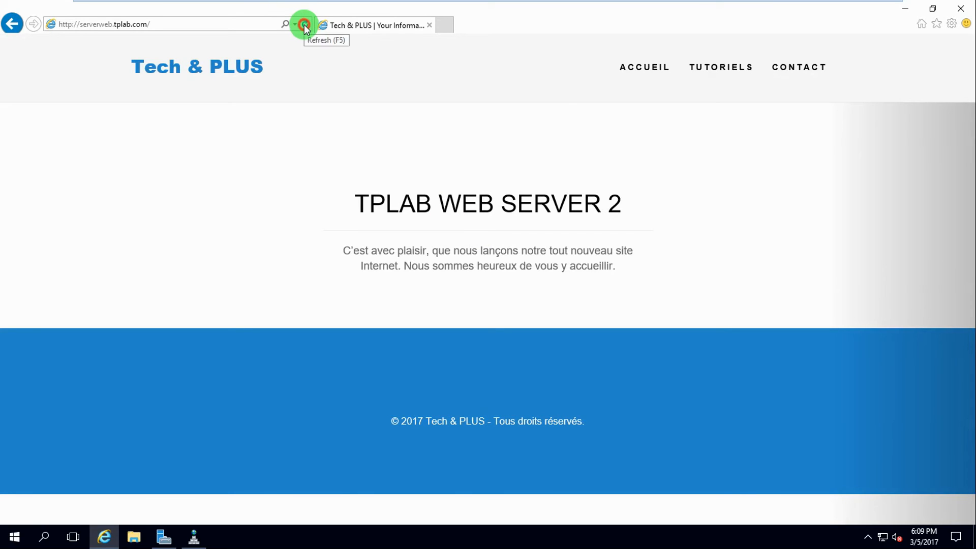
{"action": "left_click", "coordinate": [304, 25]}
On WS-01, start host TPLAB-WS-01 again in the cluster
{"action": "mouse_move", "coordinate": [320, 4]}
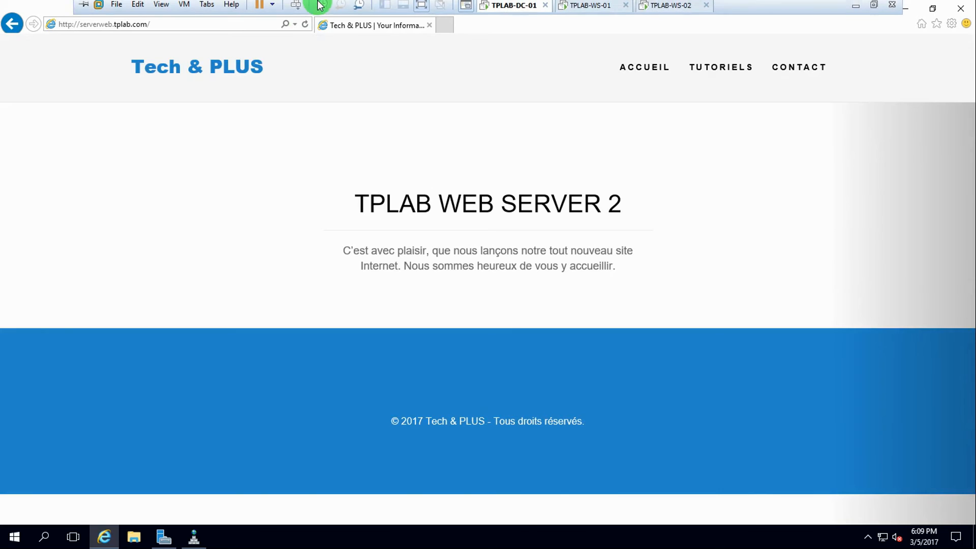
{"action": "left_click", "coordinate": [584, 9]}
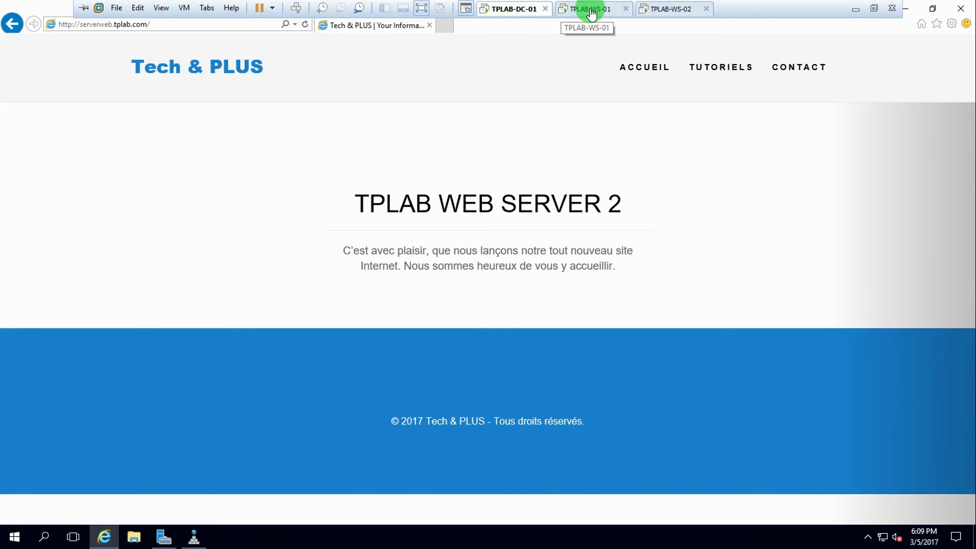
{"action": "right_click", "coordinate": [209, 98]}
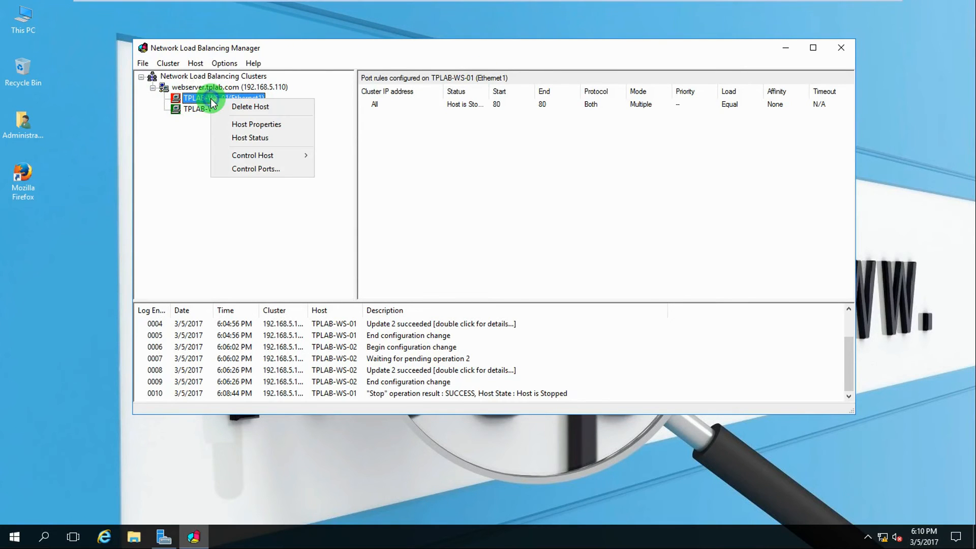
{"action": "mouse_move", "coordinate": [252, 162]}
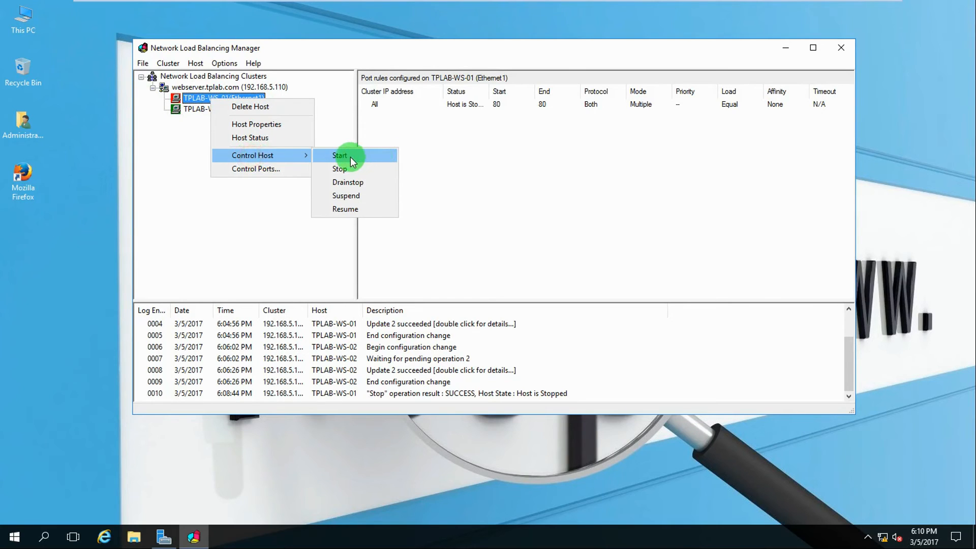
{"action": "left_click", "coordinate": [350, 157]}
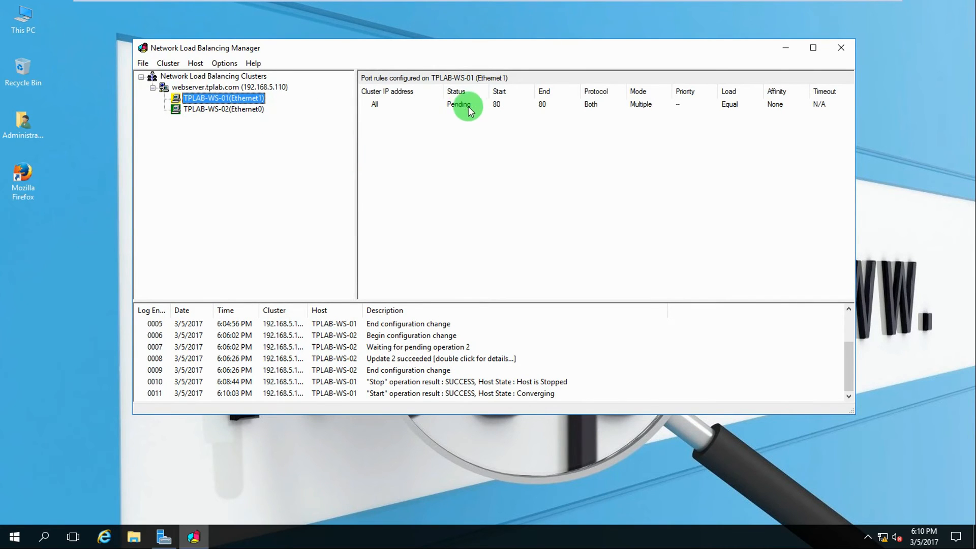
Stop host TPLAB-WS-02 and view the cluster's host list
{"action": "right_click", "coordinate": [224, 110]}
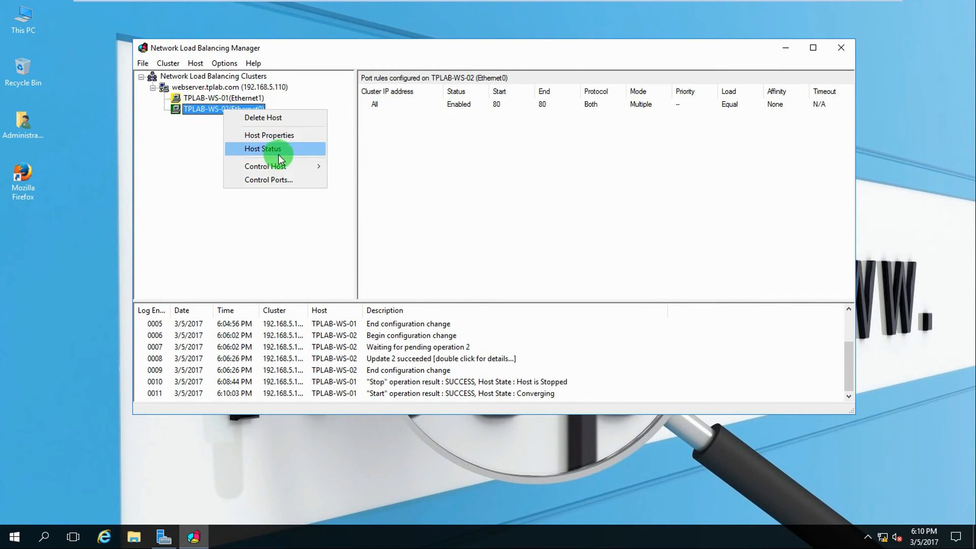
{"action": "mouse_move", "coordinate": [276, 168]}
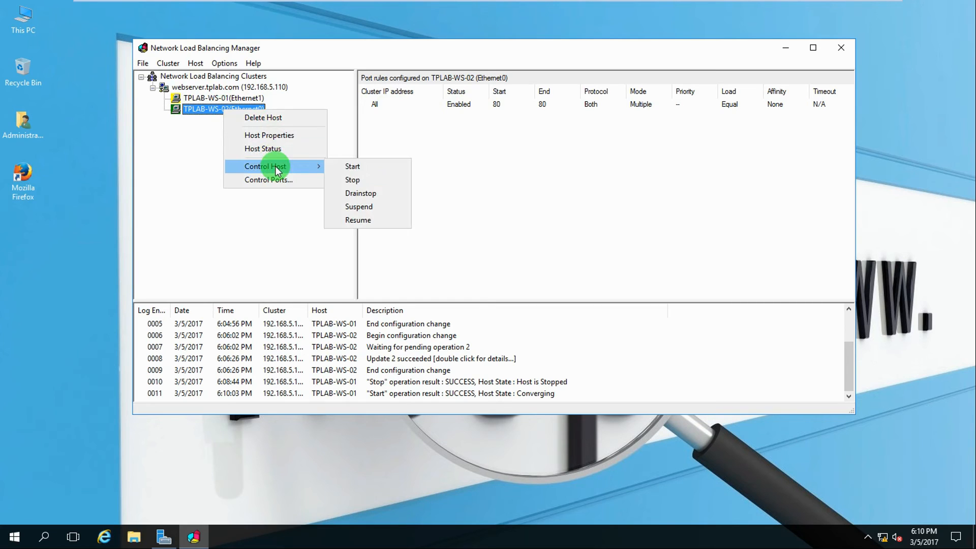
{"action": "left_click", "coordinate": [354, 181]}
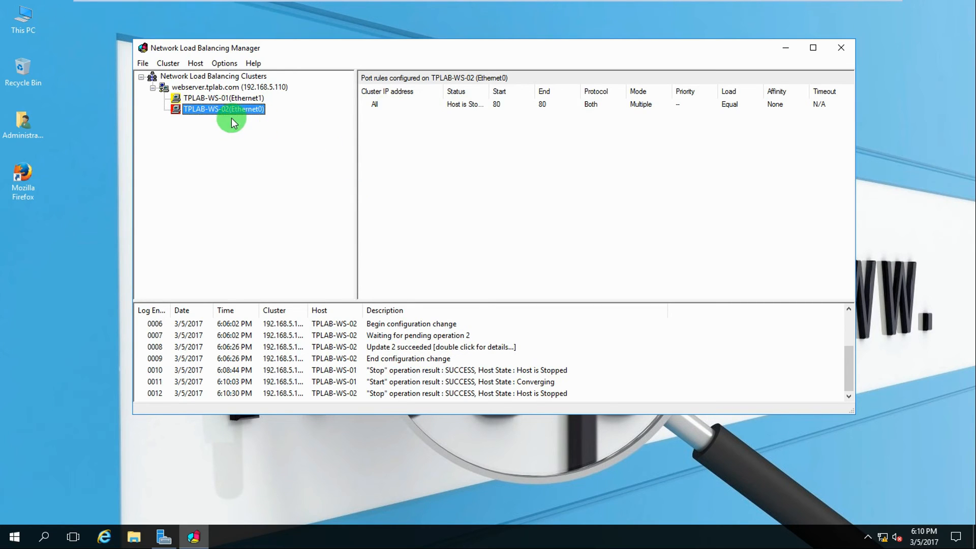
{"action": "left_click", "coordinate": [224, 98]}
{"action": "left_click", "coordinate": [305, 161]}
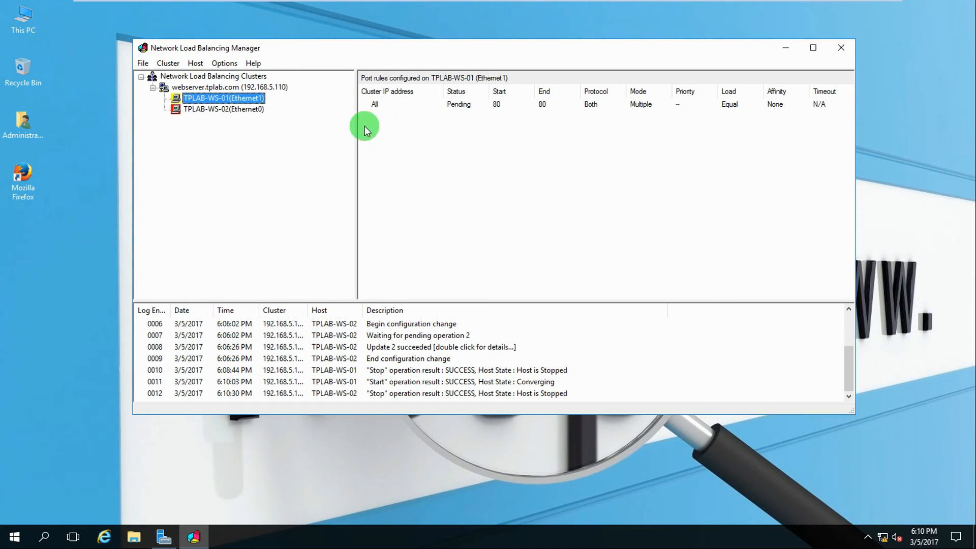
{"action": "left_click", "coordinate": [232, 88]}
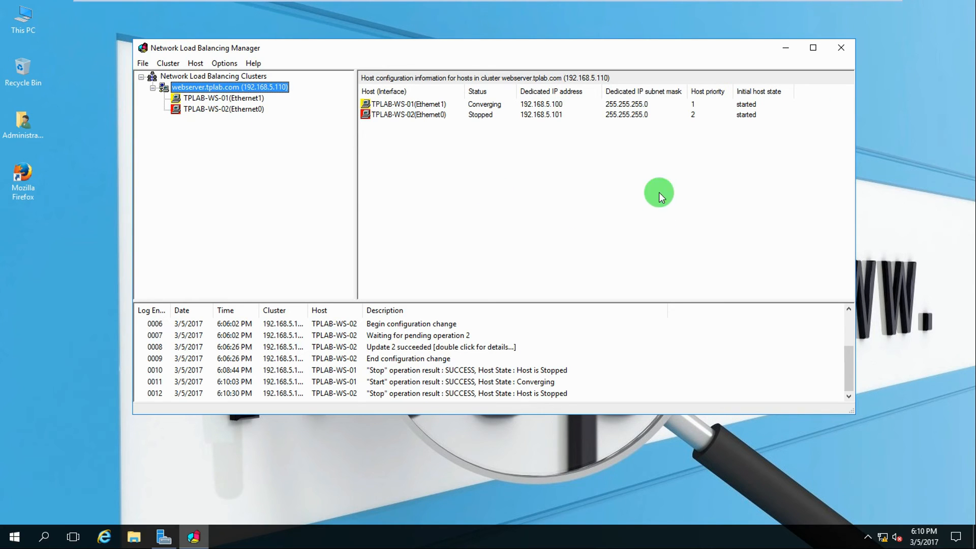
{"action": "mouse_move", "coordinate": [323, 4]}
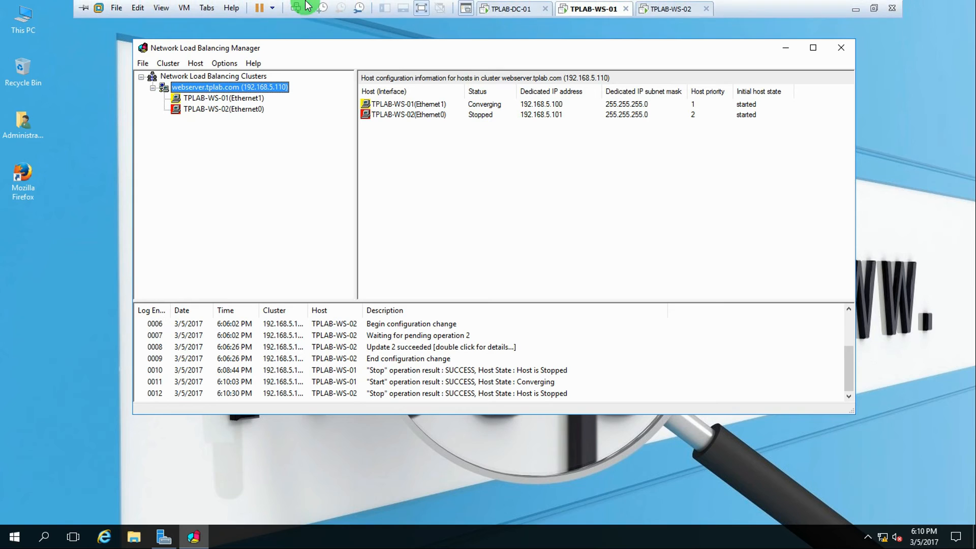
Reload serverweb.tplab.com on TPLAB-DC-01, now served by TPLAB WEB SERVER 1, then return to WS-01
{"action": "left_click", "coordinate": [534, 11]}
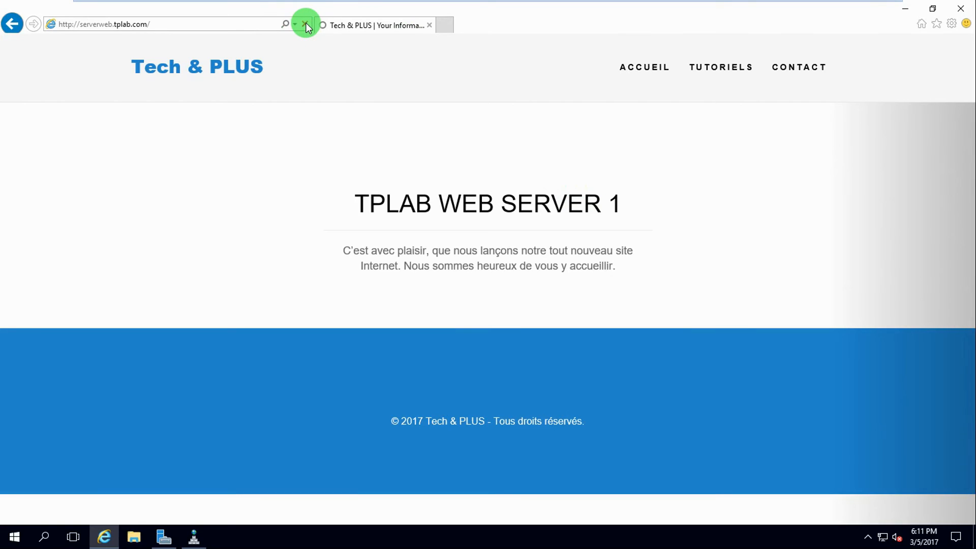
{"action": "left_click", "coordinate": [306, 24]}
{"action": "mouse_move", "coordinate": [552, 5]}
{"action": "left_click", "coordinate": [601, 15]}
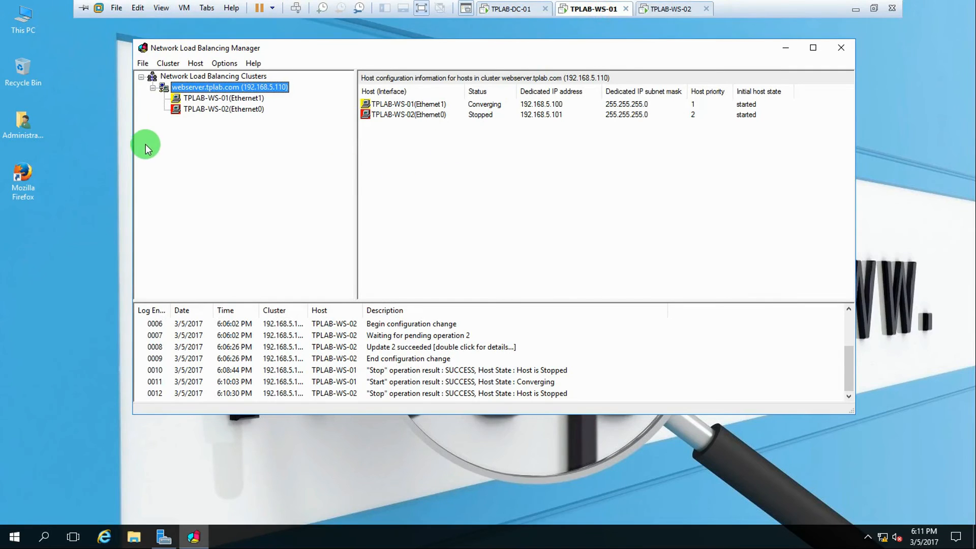
Stop host TPLAB-WS-01 as well, then reload the site, which can't be displayed
{"action": "right_click", "coordinate": [221, 98]}
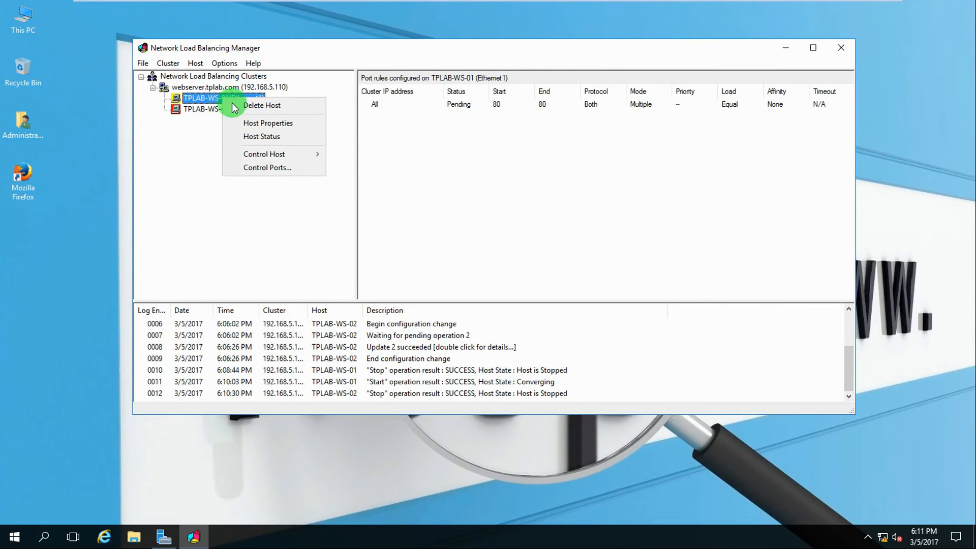
{"action": "left_click", "coordinate": [276, 154]}
{"action": "left_click", "coordinate": [345, 167]}
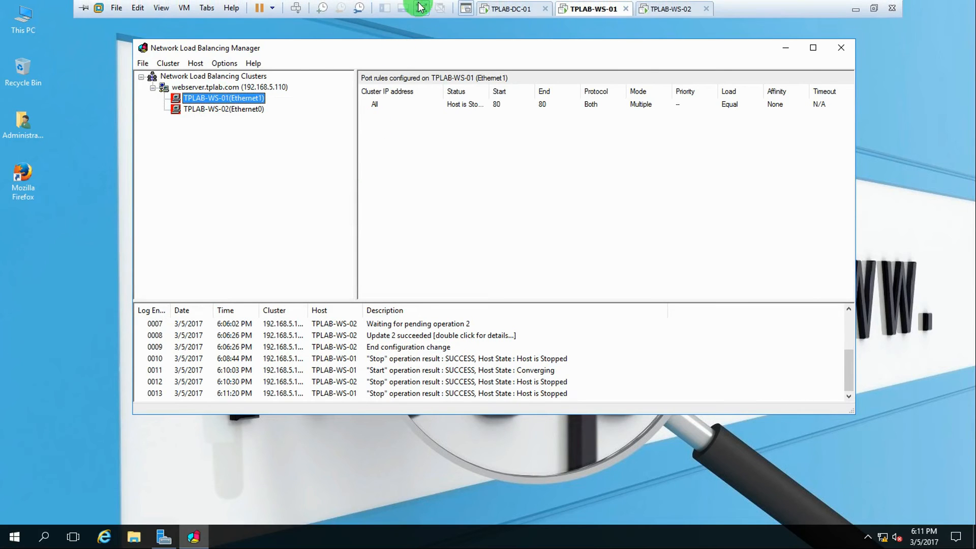
{"action": "left_click", "coordinate": [505, 9]}
{"action": "left_click", "coordinate": [305, 24]}
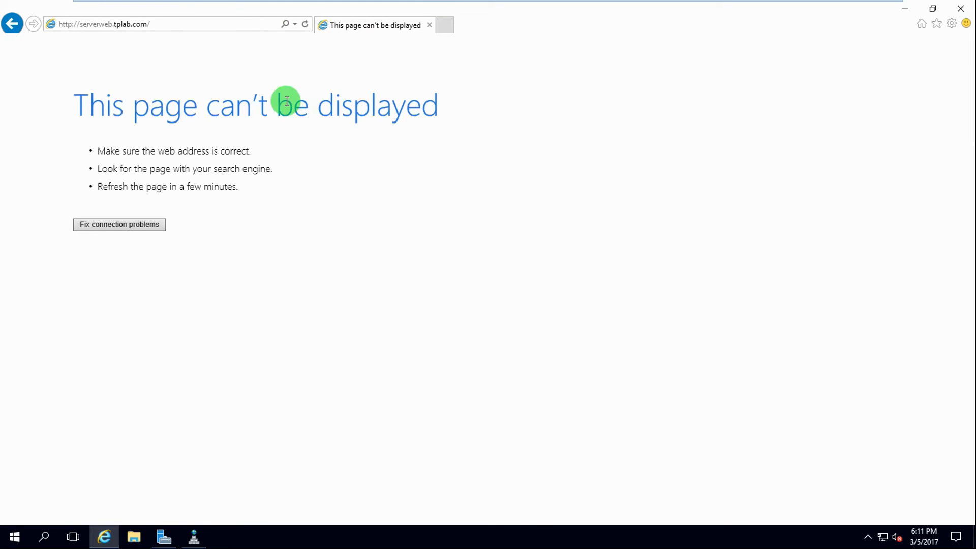
Switch between the TPLAB-WS-01 and TPLAB-DC-01 machines, ending on WS-01's NLB Manager
{"action": "mouse_move", "coordinate": [328, 5]}
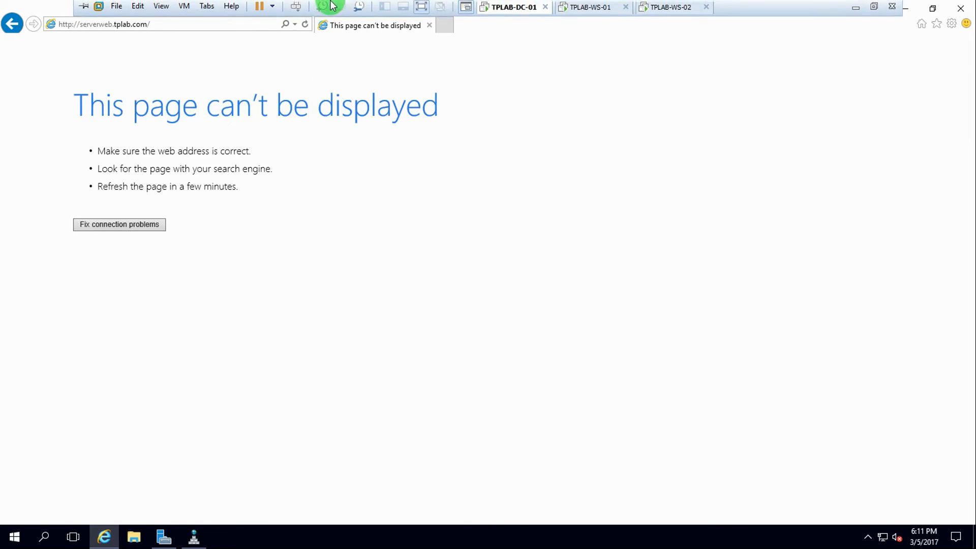
{"action": "left_click", "coordinate": [584, 8]}
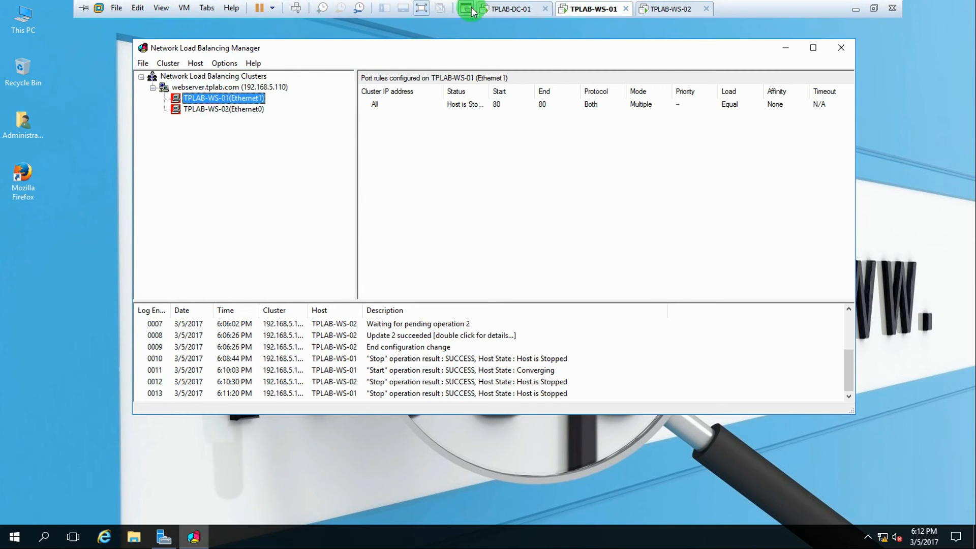
{"action": "left_click", "coordinate": [511, 9]}
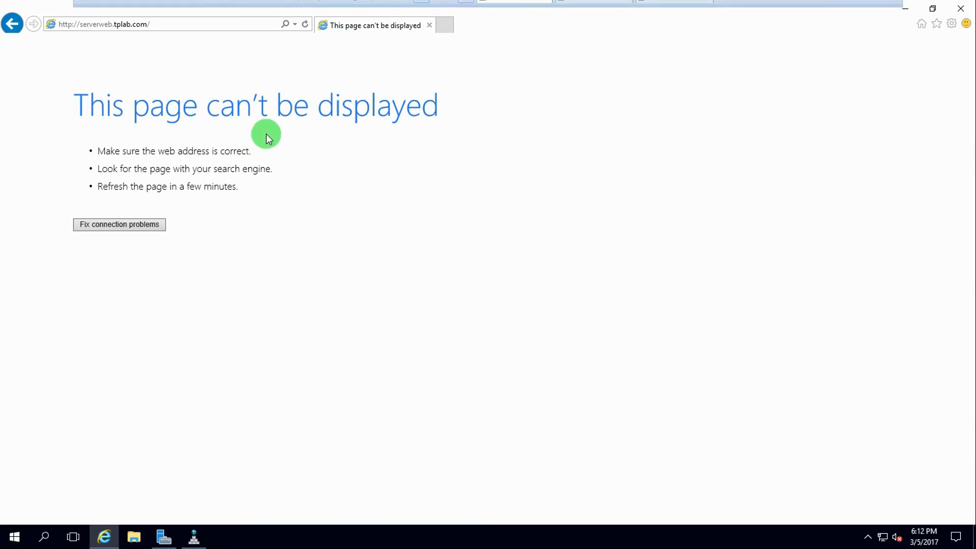
{"action": "mouse_move", "coordinate": [436, 5]}
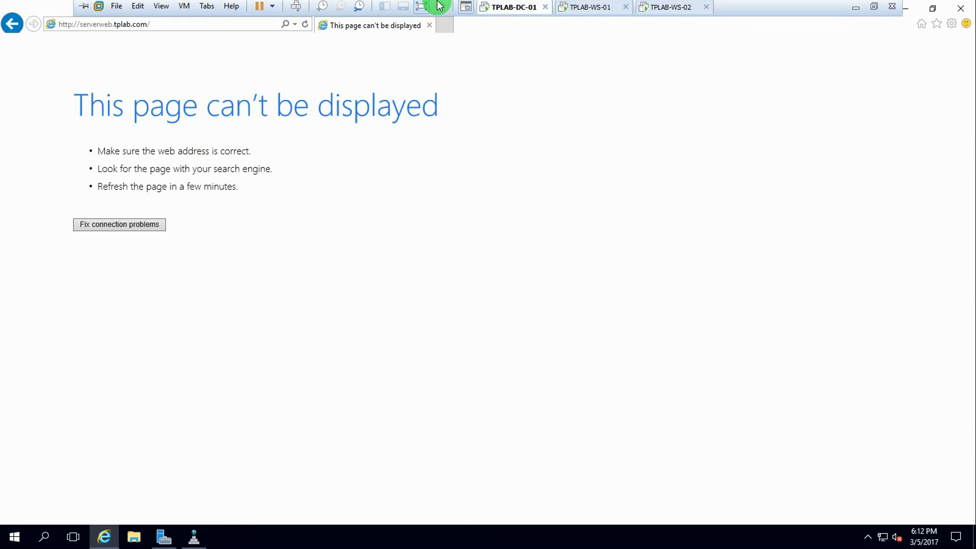
{"action": "left_click", "coordinate": [584, 10]}
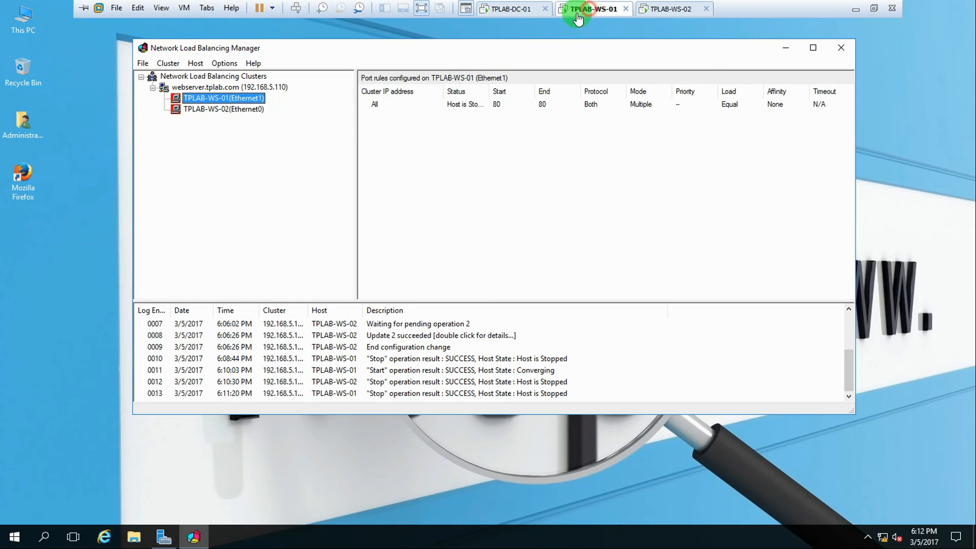
Start host TPLAB-WS-01 again and reload the site, served by TPLAB WEB SERVER 1
{"action": "right_click", "coordinate": [225, 97]}
{"action": "mouse_move", "coordinate": [258, 152]}
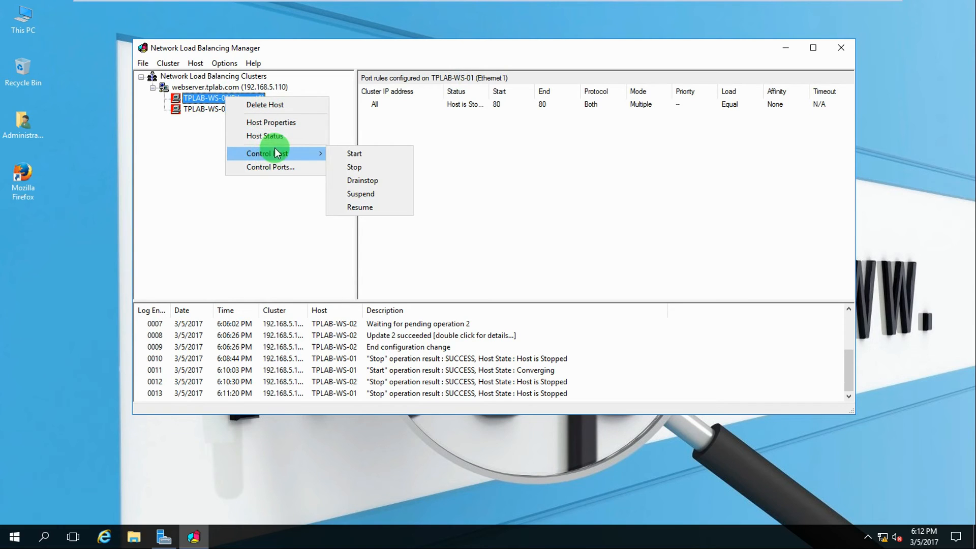
{"action": "left_click", "coordinate": [358, 153]}
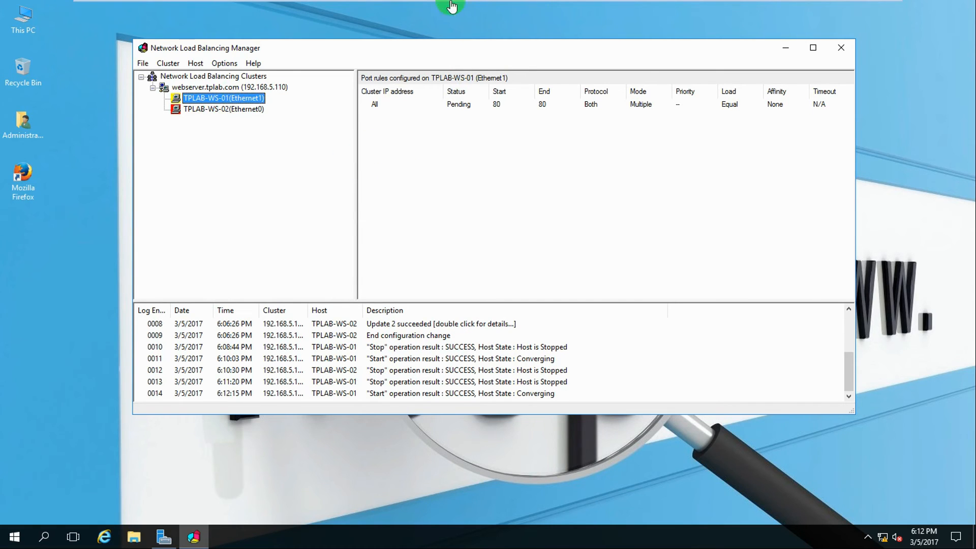
{"action": "left_click", "coordinate": [506, 10]}
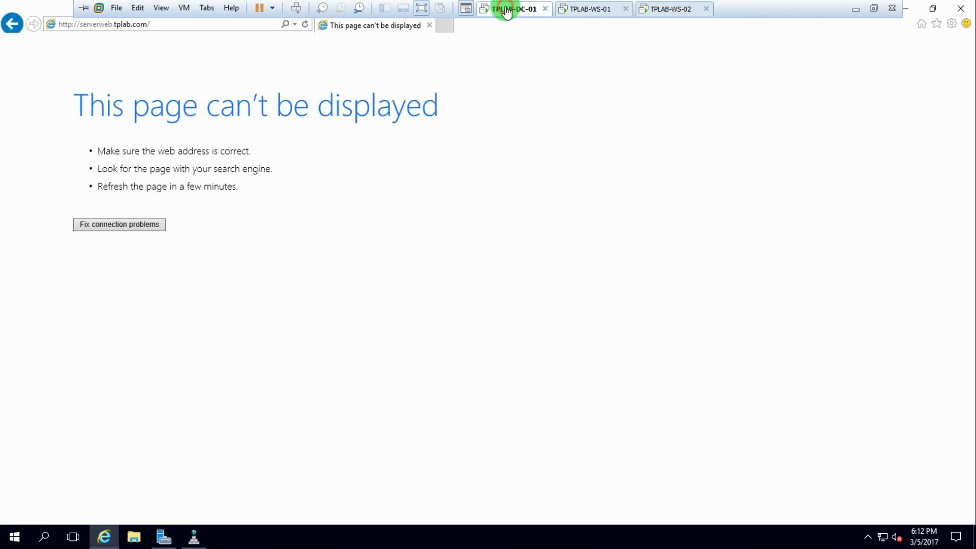
{"action": "left_click", "coordinate": [304, 24]}
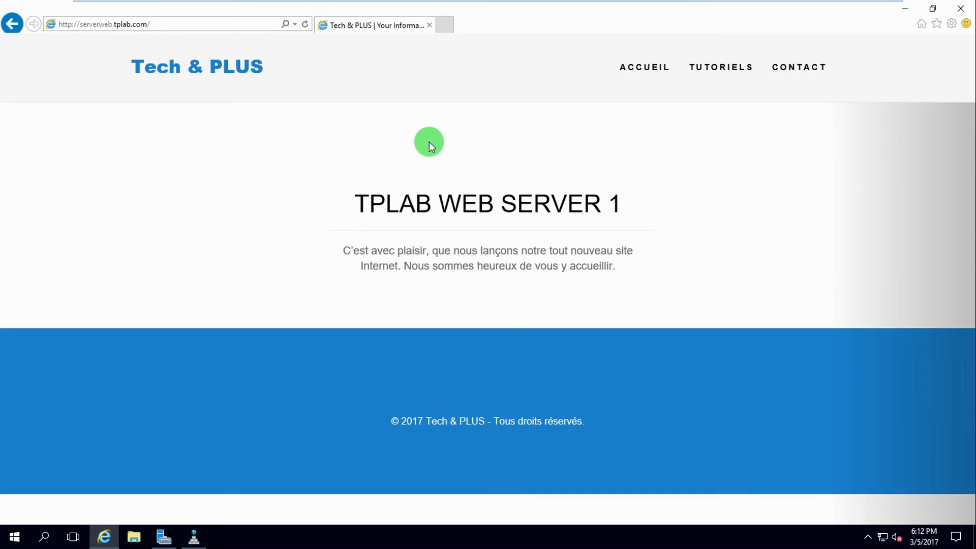
{"action": "mouse_move", "coordinate": [436, 2]}
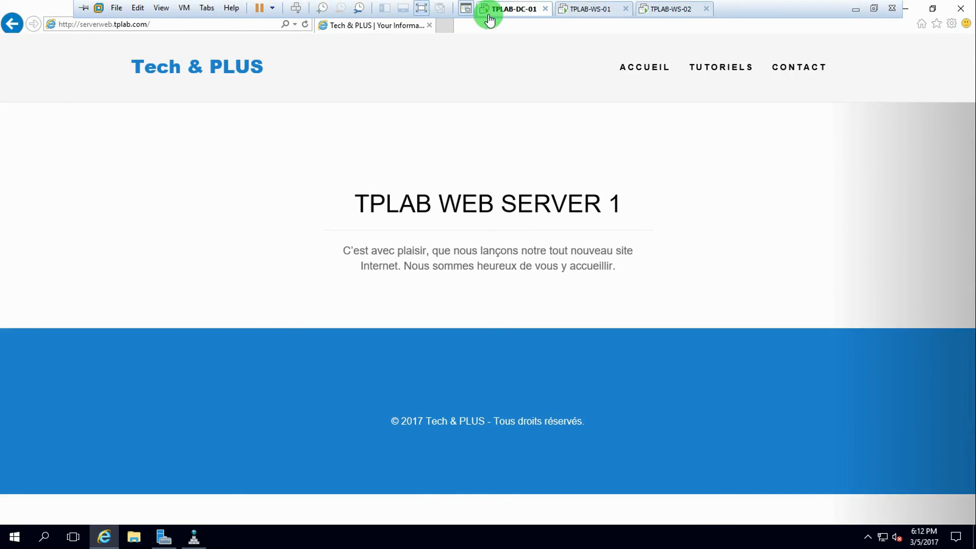
{"action": "left_click", "coordinate": [595, 15]}
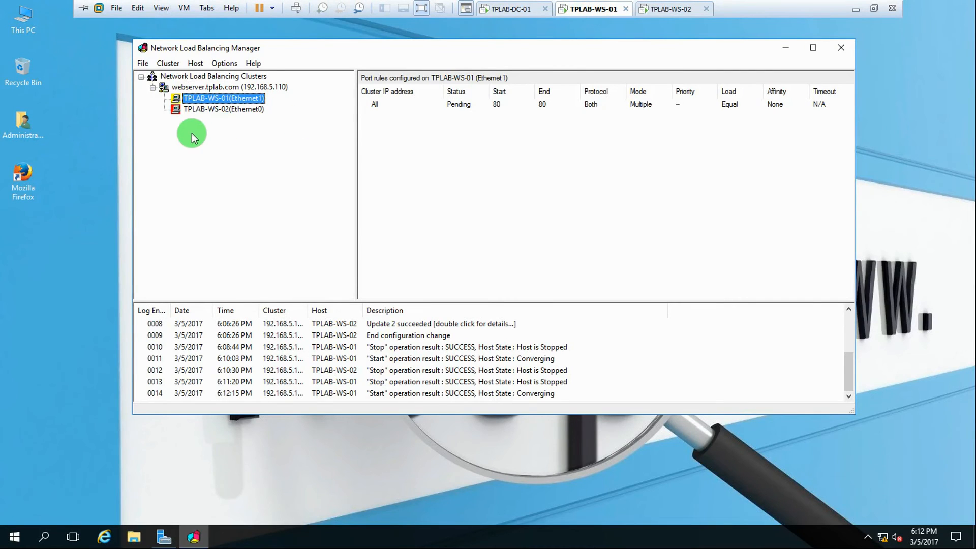
Start host TPLAB-WS-02 again in the cluster
{"action": "right_click", "coordinate": [208, 110]}
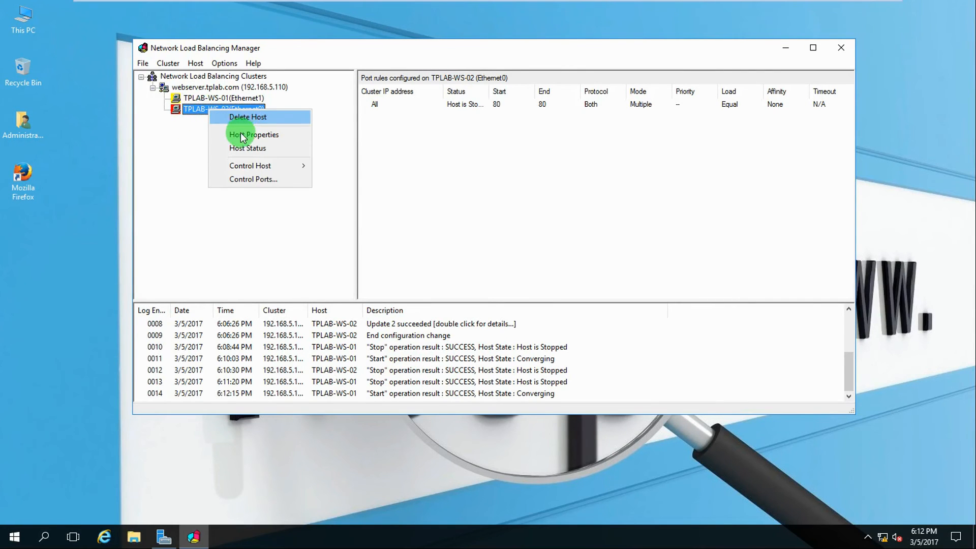
{"action": "mouse_move", "coordinate": [247, 167]}
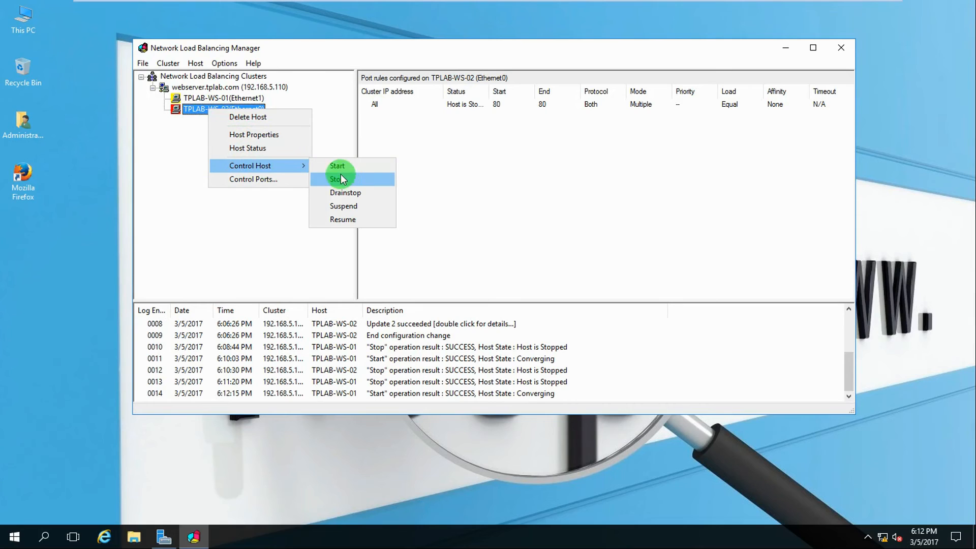
{"action": "left_click", "coordinate": [339, 169]}
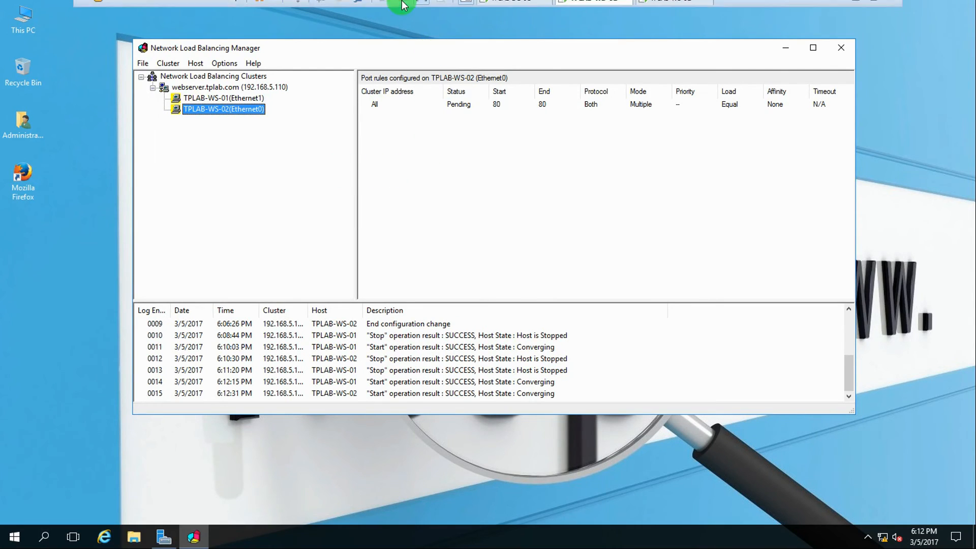
{"action": "left_click", "coordinate": [511, 10]}
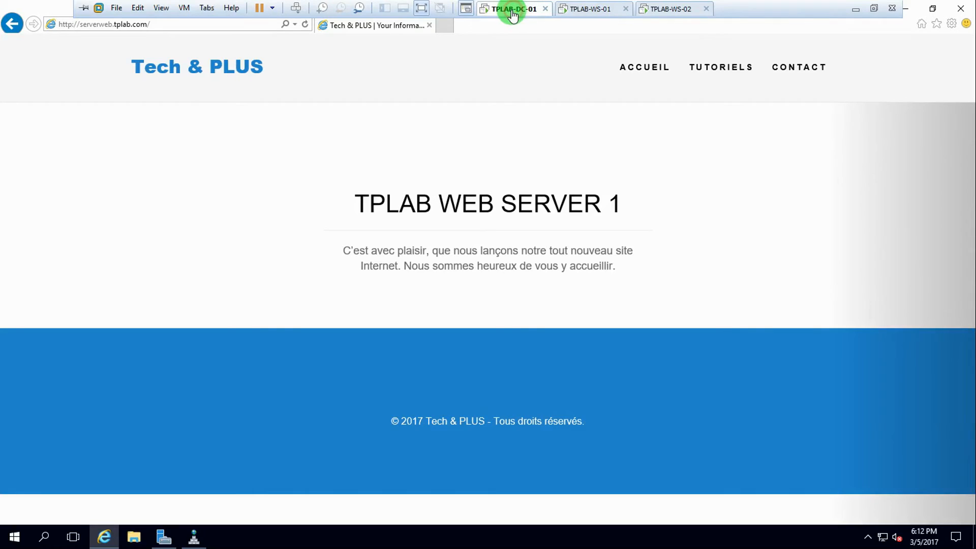
Reload the site, then stop host TPLAB-WS-01 in NLB Manager on WS-01
{"action": "left_click", "coordinate": [305, 25]}
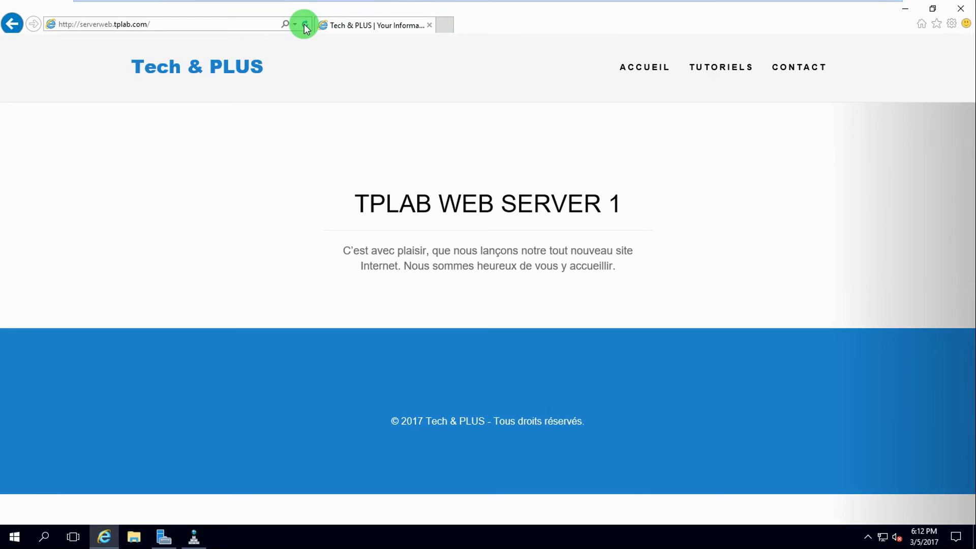
{"action": "mouse_move", "coordinate": [470, 6]}
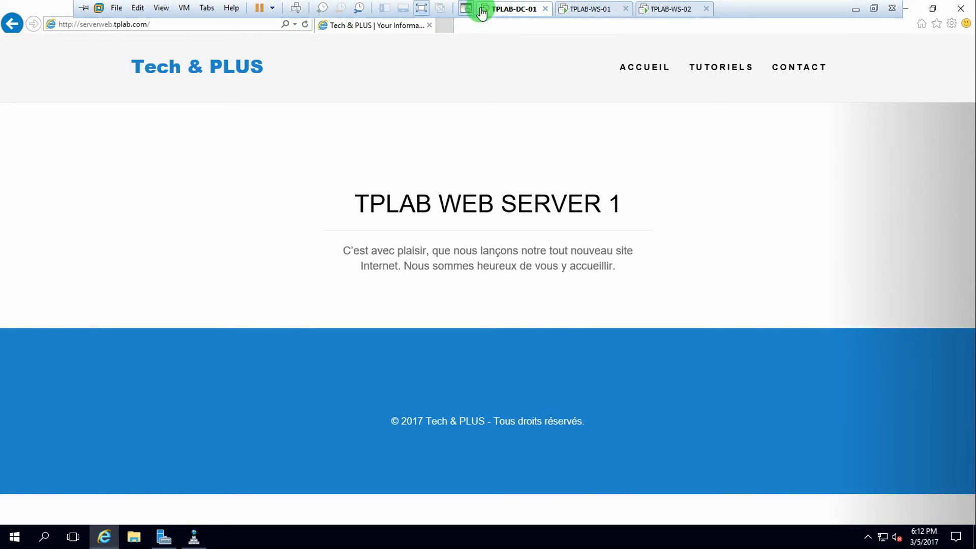
{"action": "left_click", "coordinate": [585, 15]}
{"action": "right_click", "coordinate": [230, 110]}
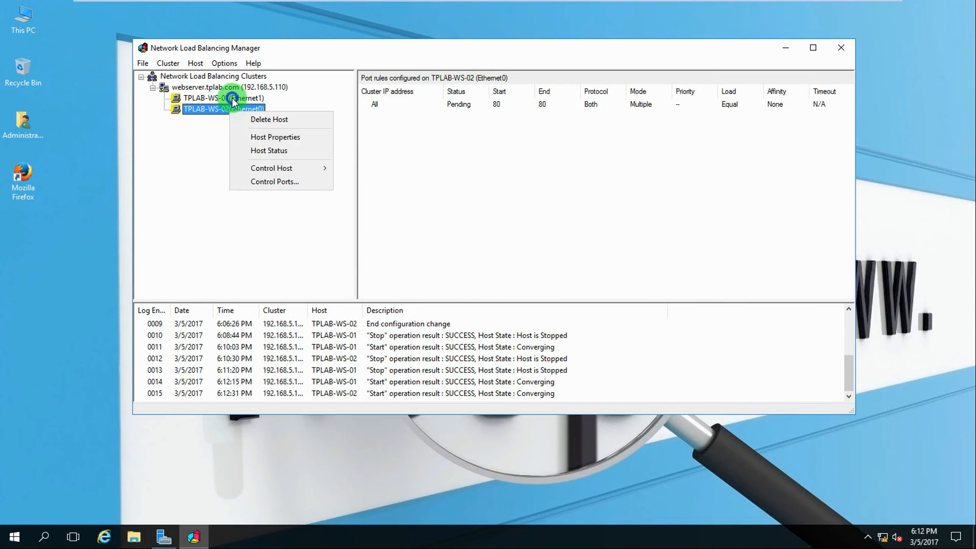
{"action": "right_click", "coordinate": [232, 99]}
{"action": "mouse_move", "coordinate": [266, 154]}
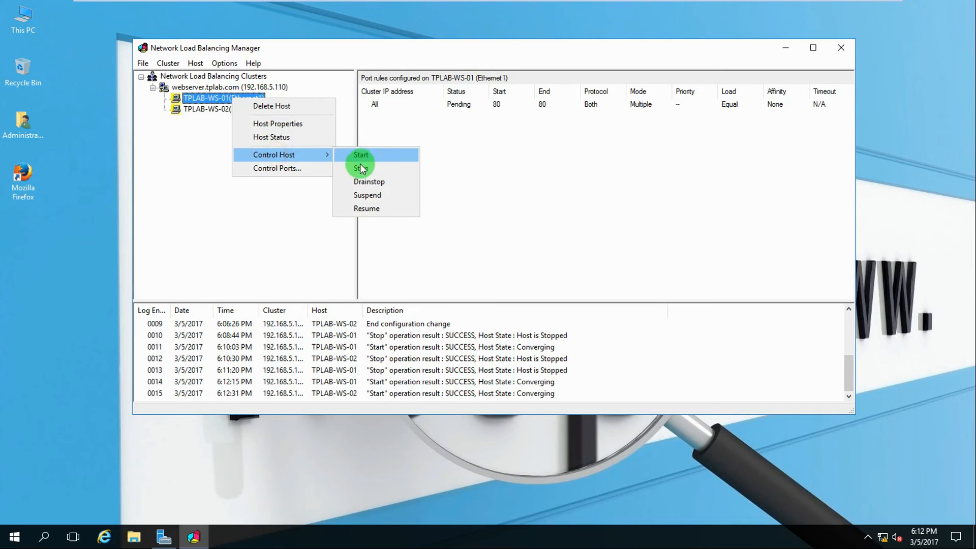
{"action": "left_click", "coordinate": [361, 168]}
Reload serverweb.tplab.com on TPLAB-DC-01, now showing TPLAB WEB SERVER 2
{"action": "mouse_move", "coordinate": [417, 4]}
{"action": "left_click", "coordinate": [510, 11]}
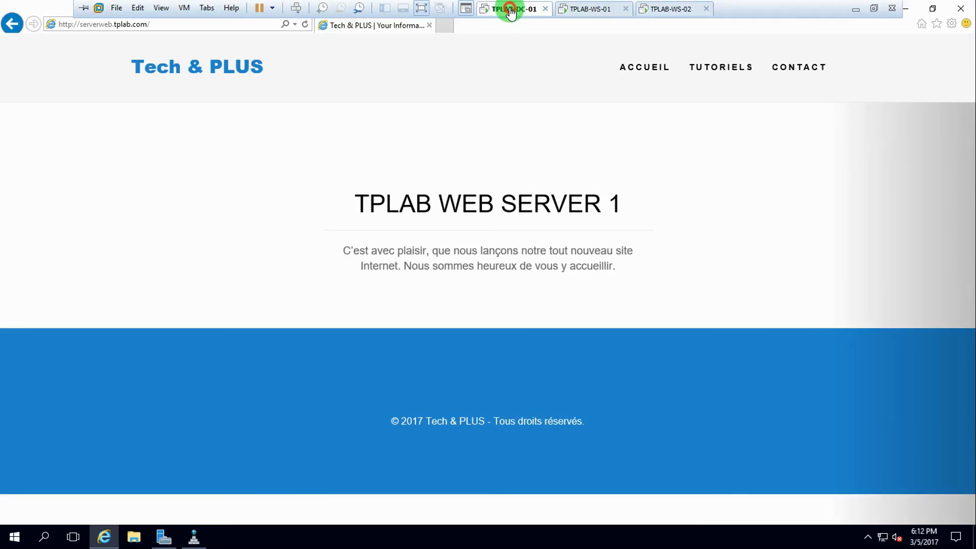
{"action": "left_click", "coordinate": [306, 25]}
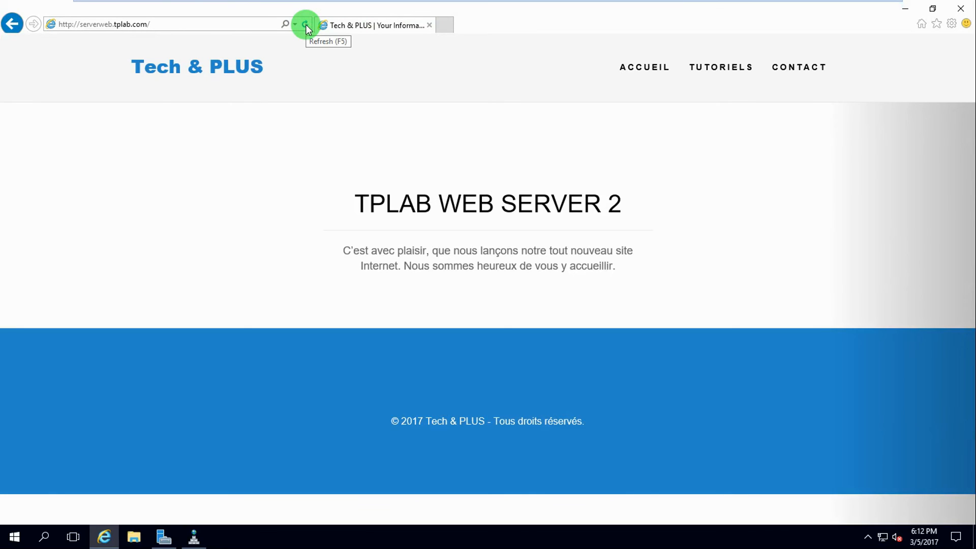
{"action": "mouse_move", "coordinate": [490, 5]}
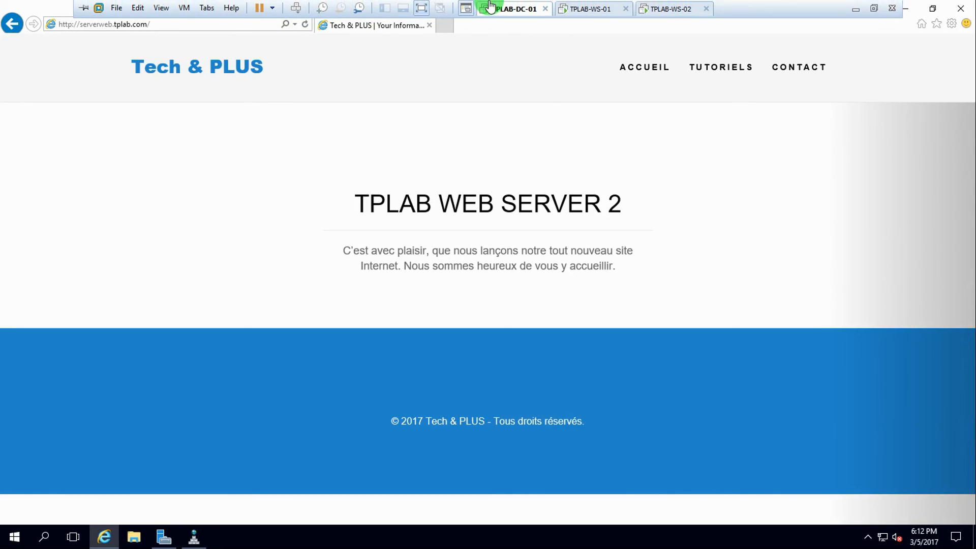
{"action": "left_click", "coordinate": [599, 9]}
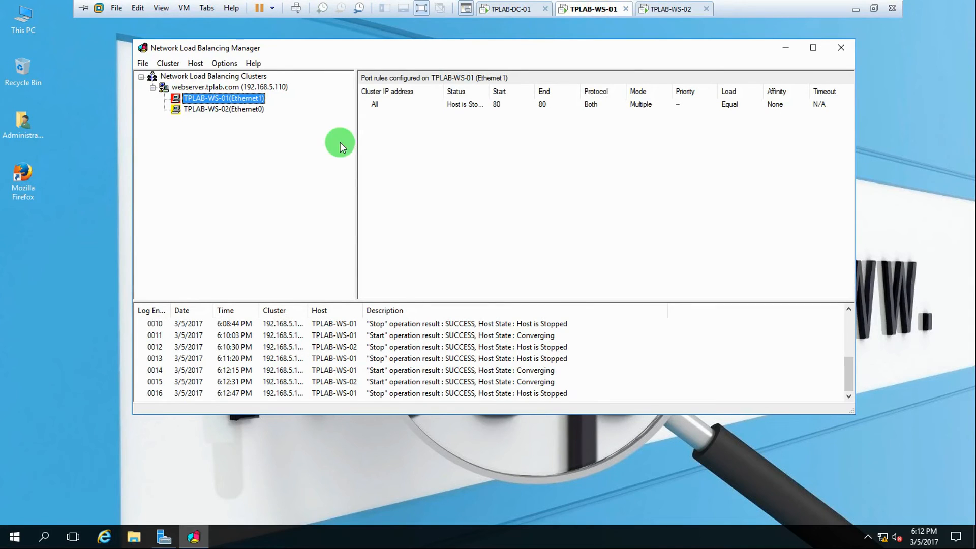
Browse WS-01's C:\inetpub\wwwroot folder with css, fonts, js and index, then move to WS-02
{"action": "left_click", "coordinate": [785, 47]}
{"action": "mouse_move", "coordinate": [474, 5]}
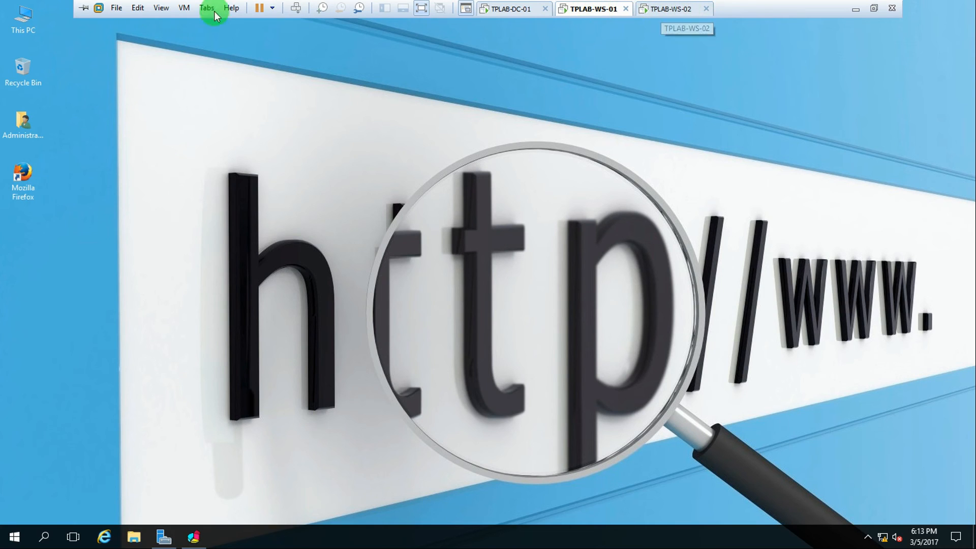
{"action": "double_click", "coordinate": [15, 22]}
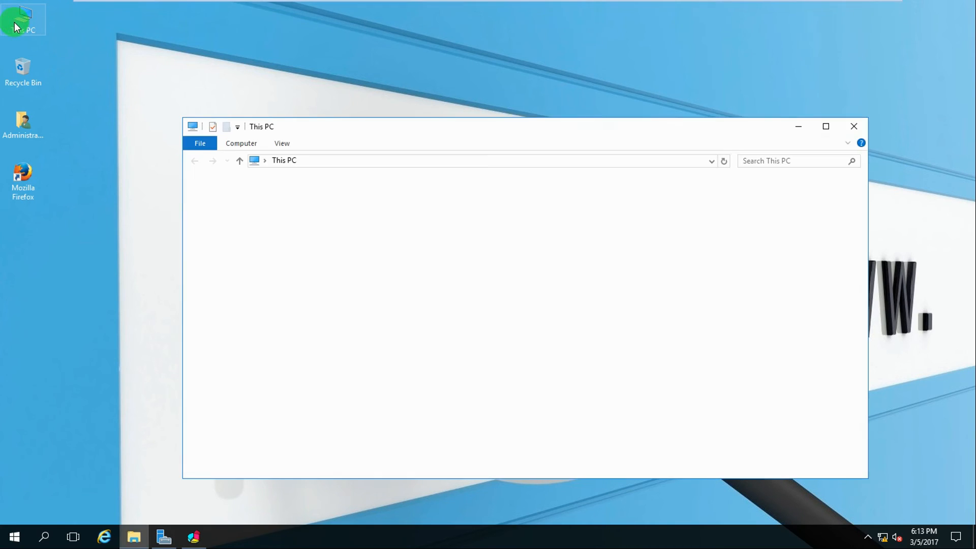
{"action": "double_click", "coordinate": [338, 283]}
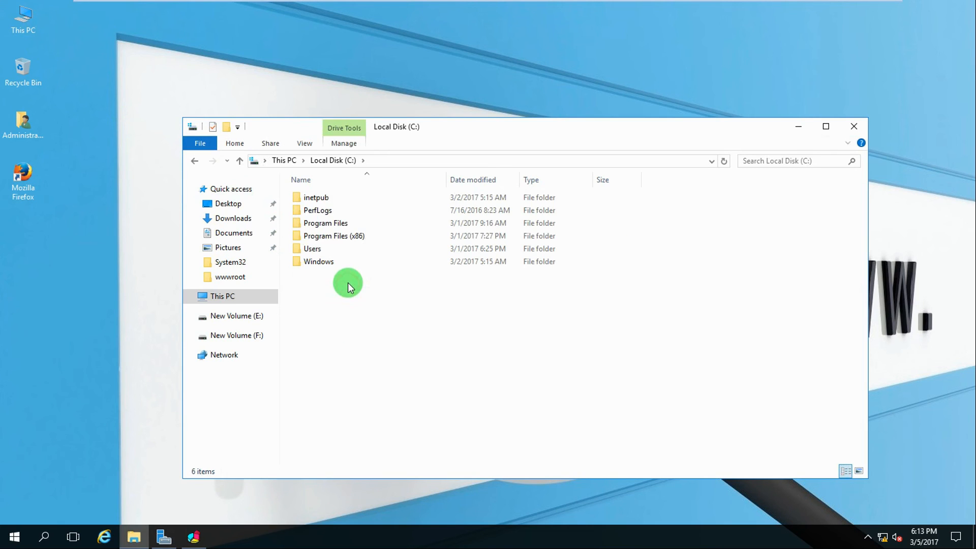
{"action": "left_click", "coordinate": [320, 199]}
{"action": "double_click", "coordinate": [319, 199]}
{"action": "double_click", "coordinate": [315, 248]}
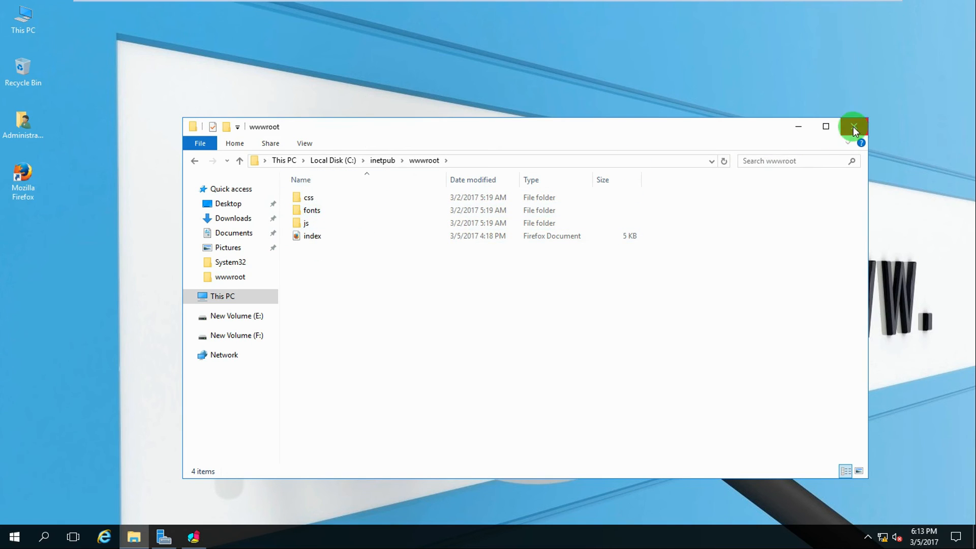
{"action": "mouse_move", "coordinate": [770, 8]}
{"action": "left_click", "coordinate": [668, 9]}
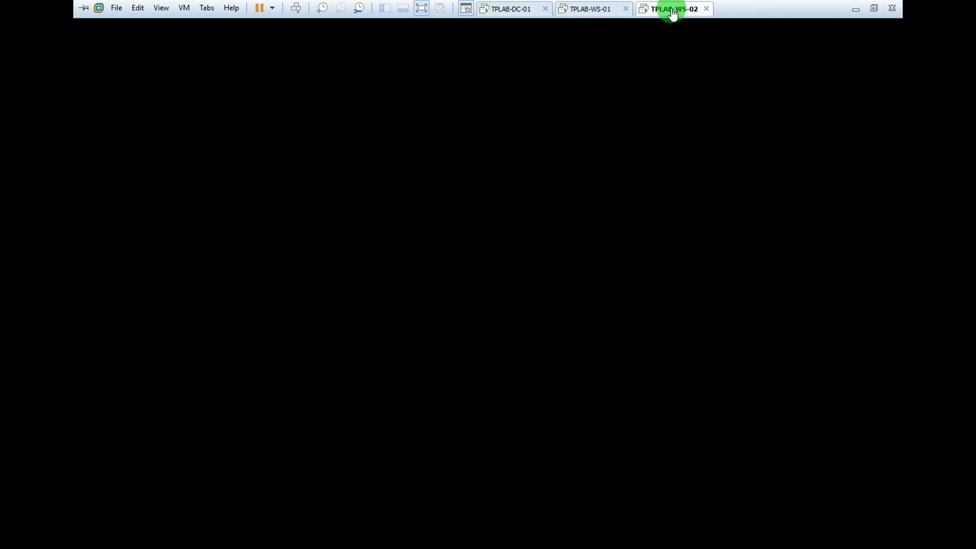
Sign in to WS-02 with the Administrator password and close Network Connections
{"action": "left_click", "coordinate": [296, 7]}
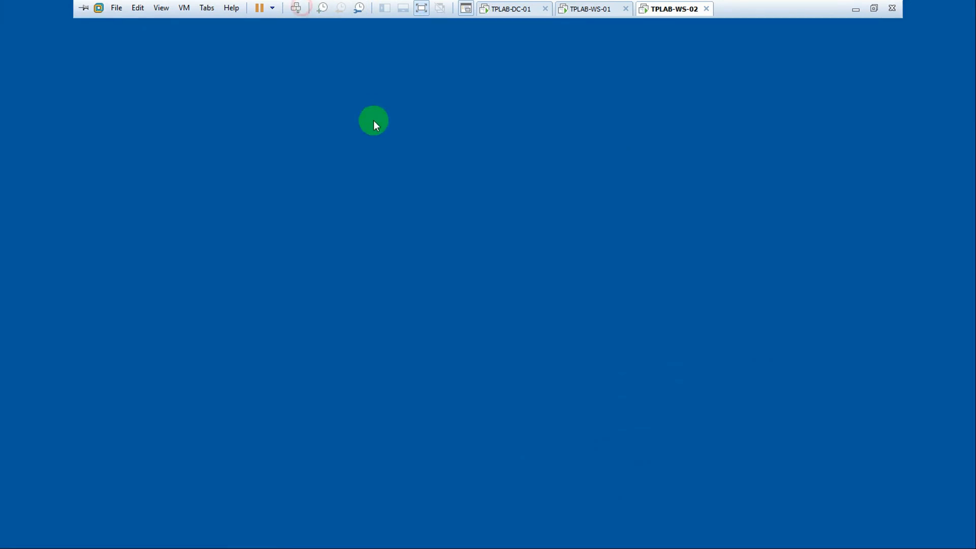
{"action": "type", "text": "P"}
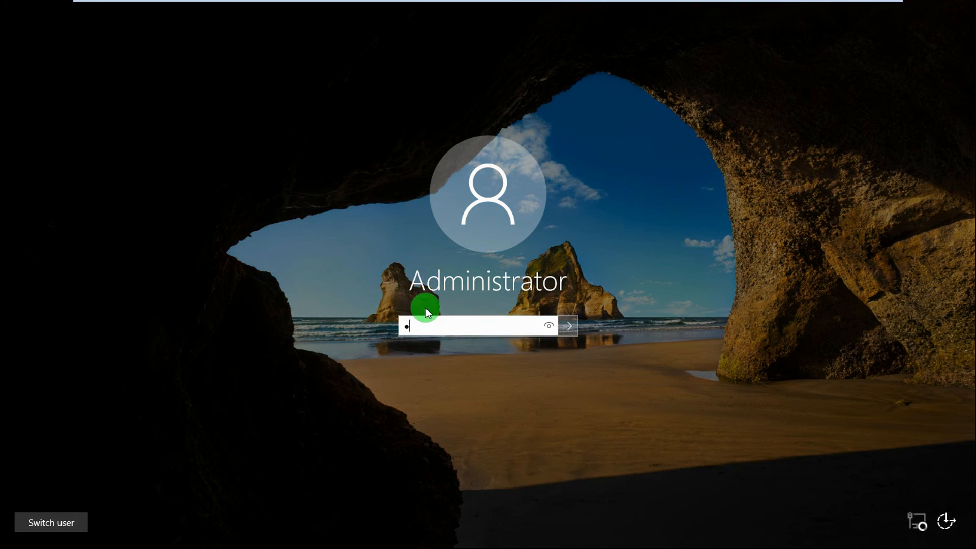
{"action": "type", "text": "@ssw0rd"}
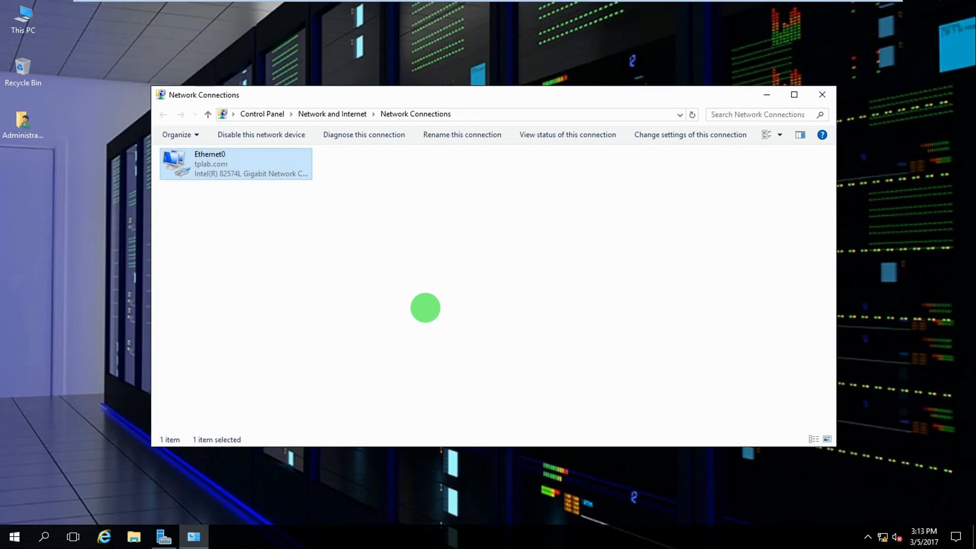
{"action": "left_click", "coordinate": [821, 94]}
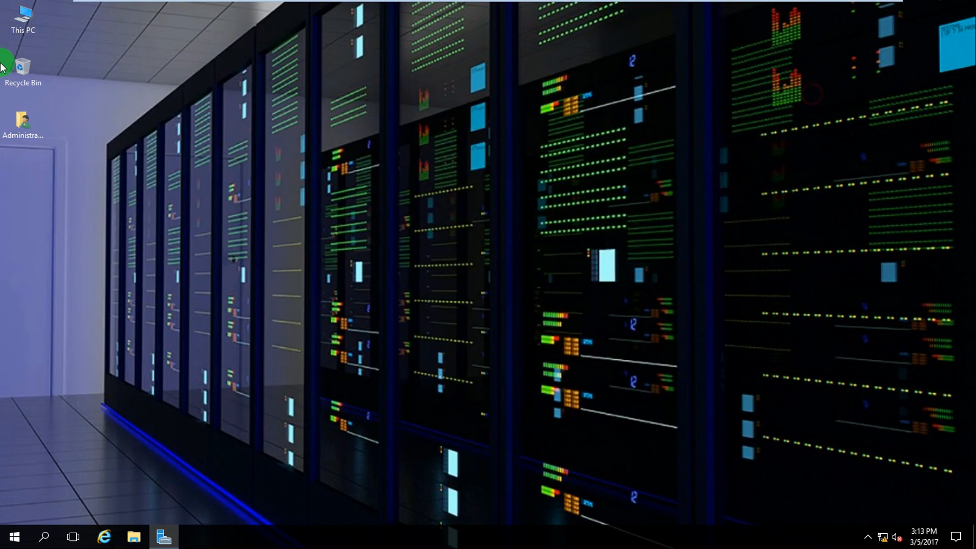
Check the contents of C:\inetpub\wwwroot on WS-02, then close the folder
{"action": "double_click", "coordinate": [31, 32]}
{"action": "double_click", "coordinate": [312, 256]}
{"action": "double_click", "coordinate": [284, 165]}
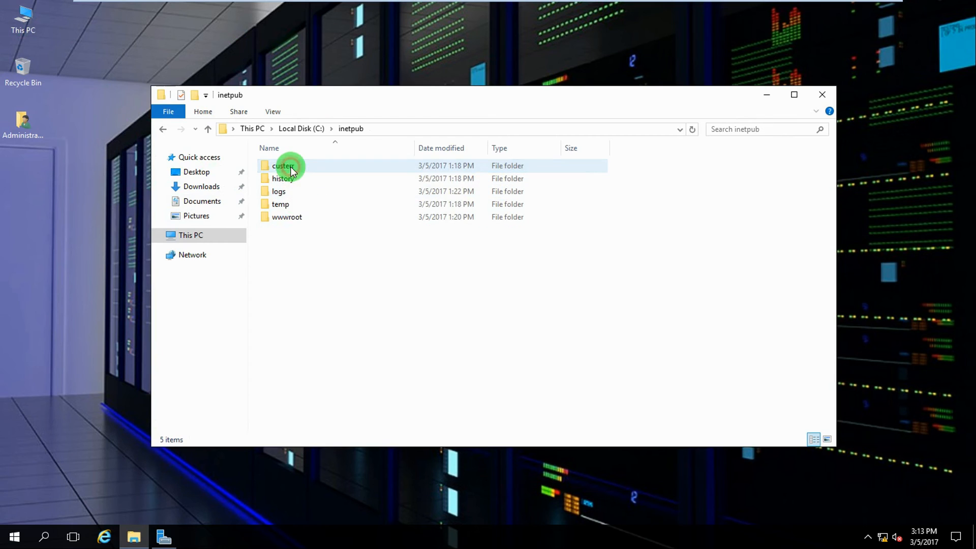
{"action": "double_click", "coordinate": [285, 217]}
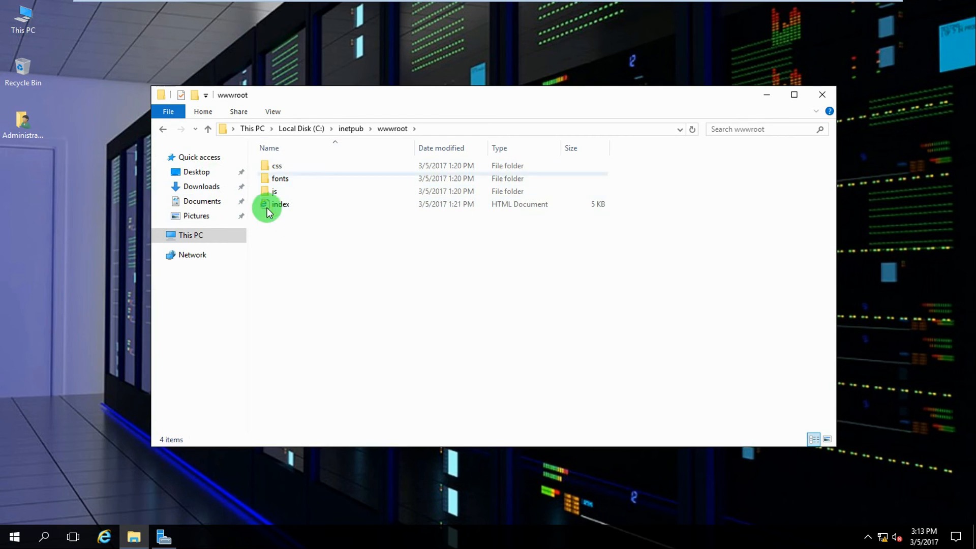
{"action": "left_click", "coordinate": [821, 95]}
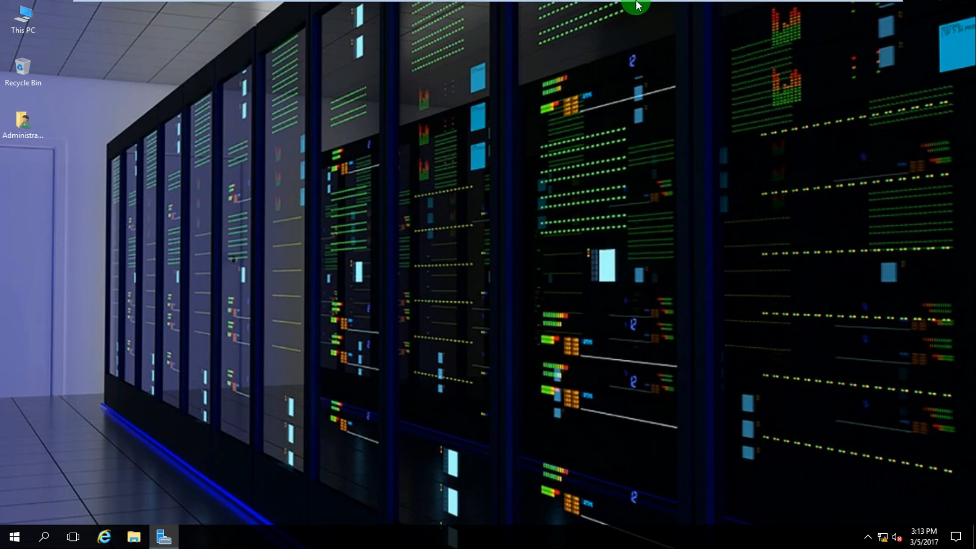
Return to the WS-01 virtual machine, where its wwwroot folder is showing
{"action": "mouse_move", "coordinate": [635, 5]}
{"action": "left_click", "coordinate": [592, 8]}
{"action": "left_click", "coordinate": [680, 9]}
{"action": "left_click", "coordinate": [594, 9]}
{"action": "left_click", "coordinate": [669, 8]}
{"action": "left_click", "coordinate": [602, 10]}
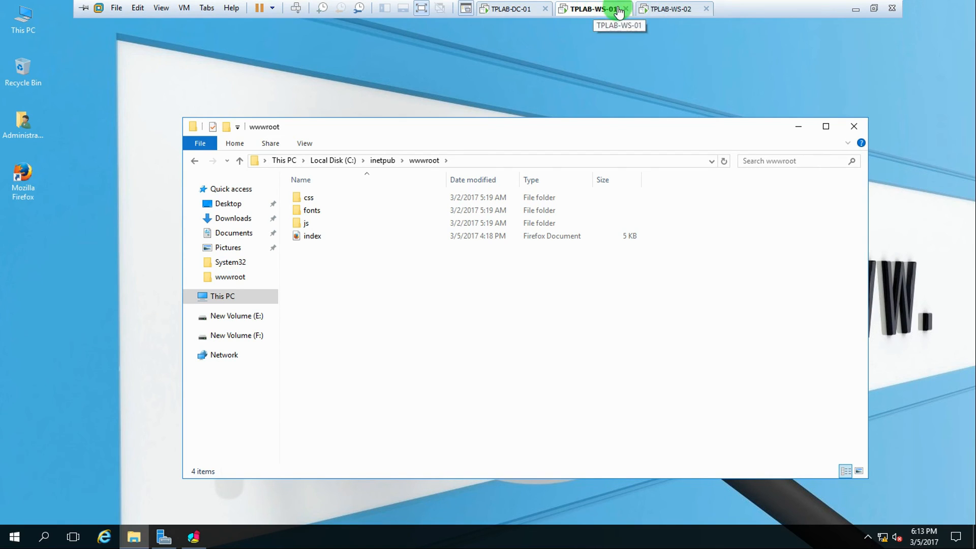
Browse to the cluster address 192.168.5.110 on the domain controller, reaching TPLAB WEB SERVER 2
{"action": "left_click", "coordinate": [513, 8]}
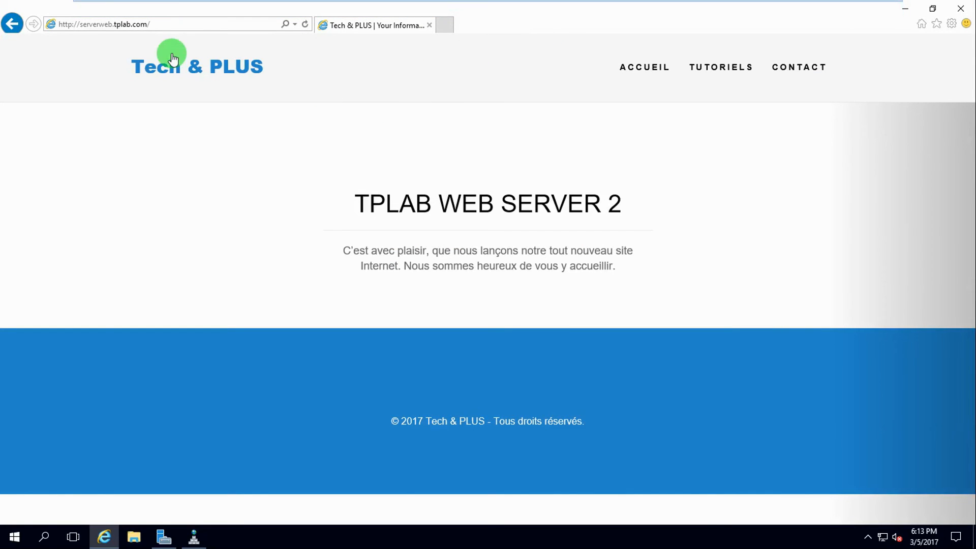
{"action": "left_click", "coordinate": [111, 23]}
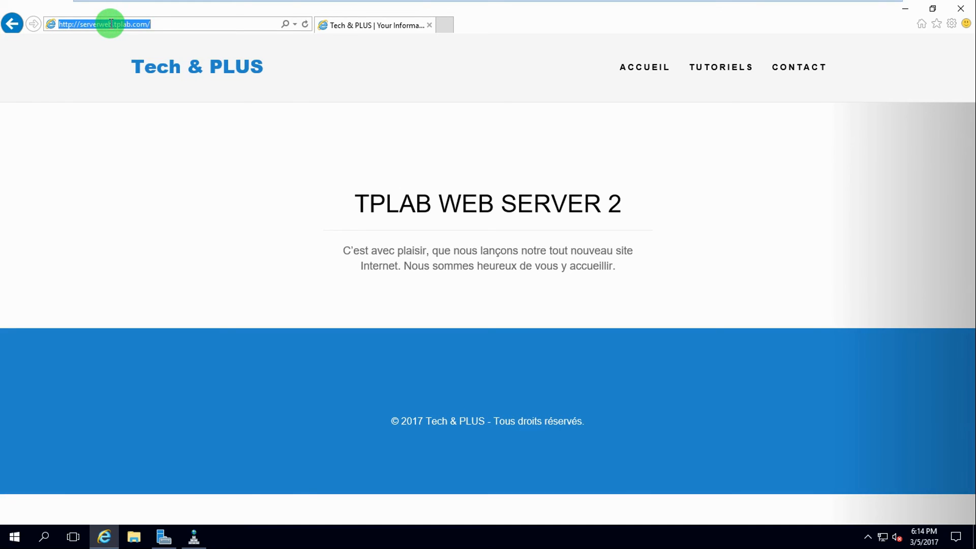
{"action": "type", "text": "19"}
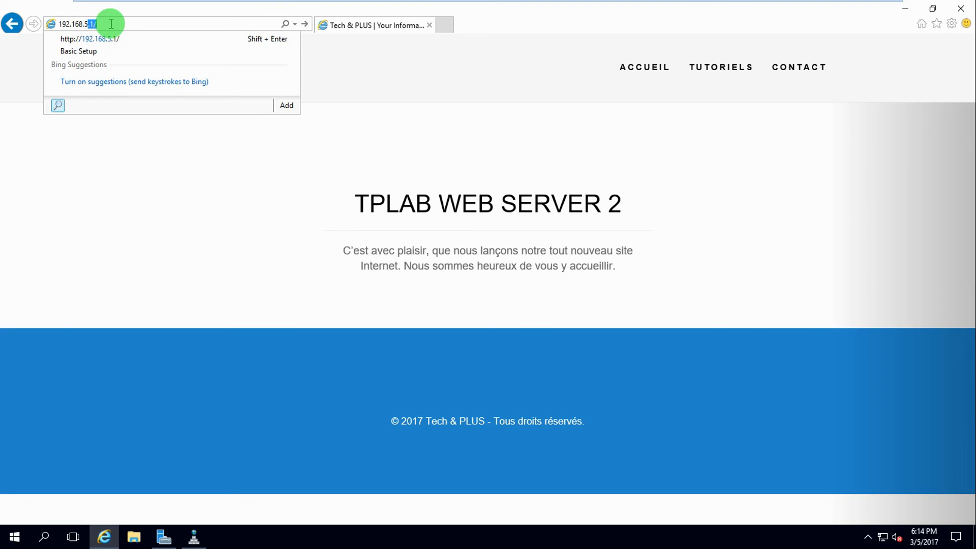
{"action": "type", "text": "2.168.5.110"}
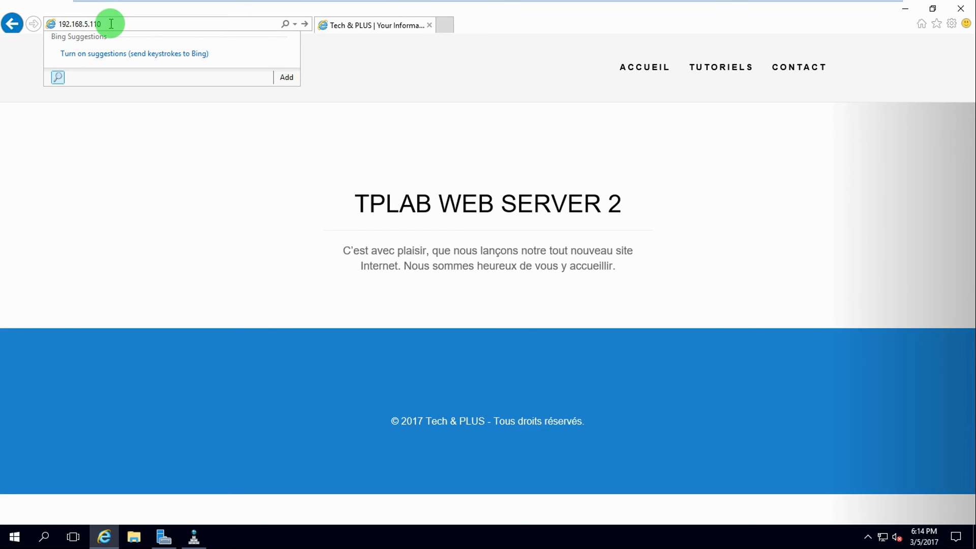
{"action": "key", "text": "Return"}
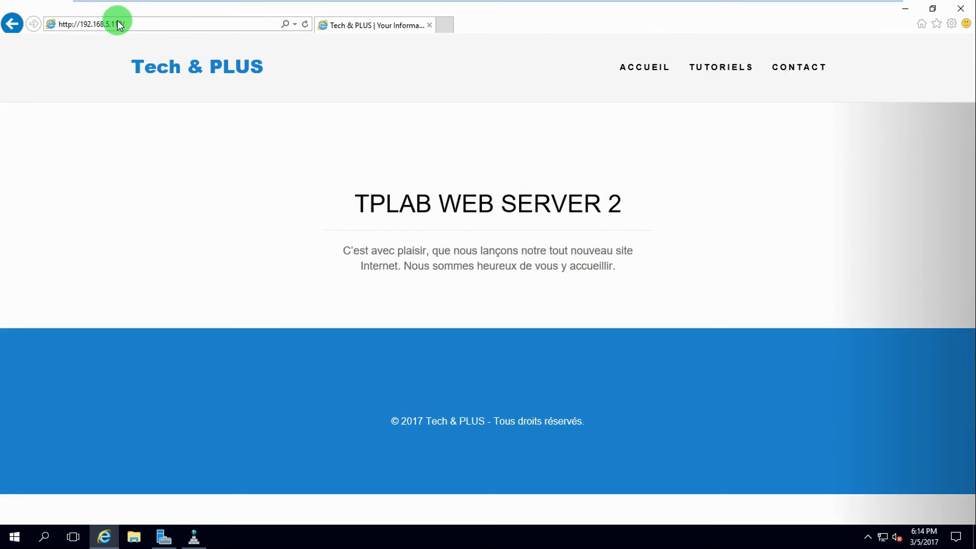
{"action": "mouse_move", "coordinate": [311, 5]}
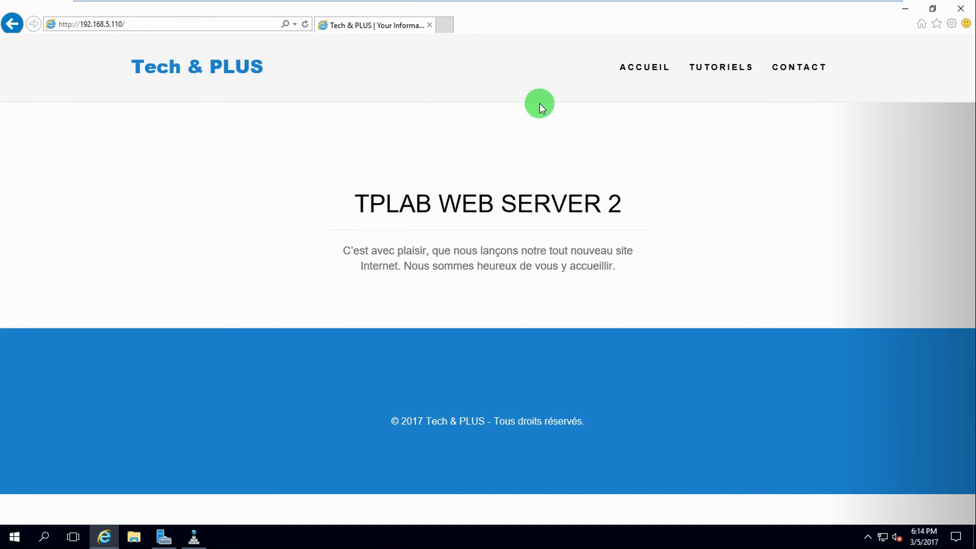
Add a www host record pointing to 192.168.5.110 in the tplab.com zone
{"action": "left_click", "coordinate": [194, 535]}
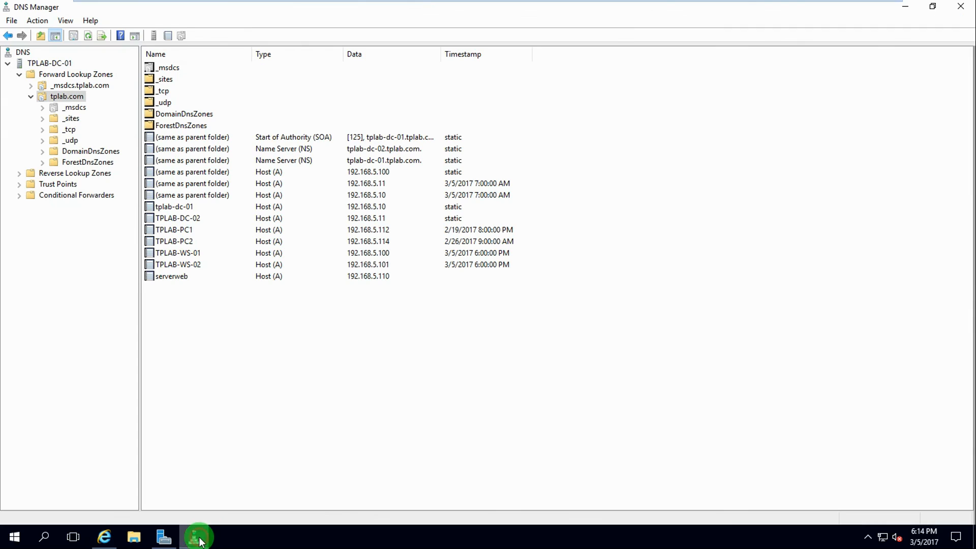
{"action": "right_click", "coordinate": [180, 307]}
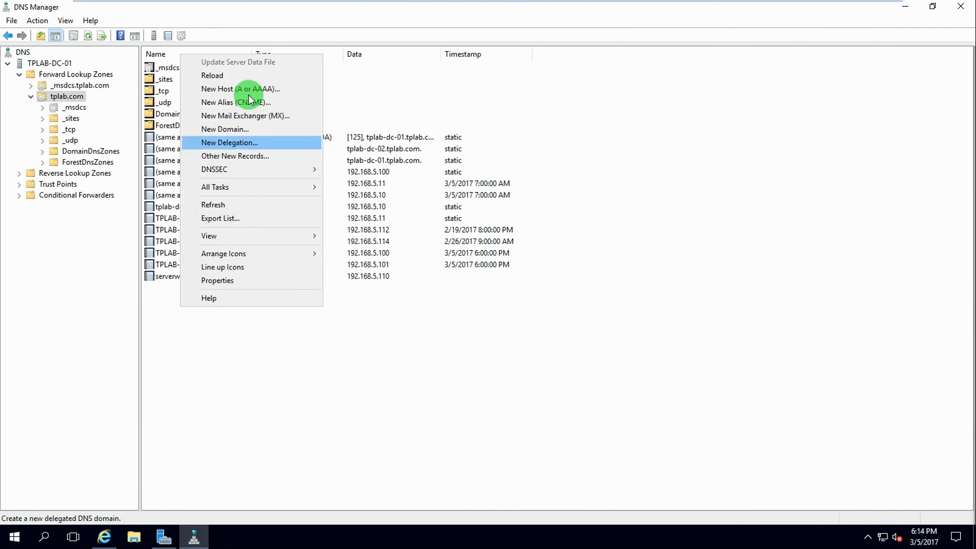
{"action": "left_click", "coordinate": [235, 88]}
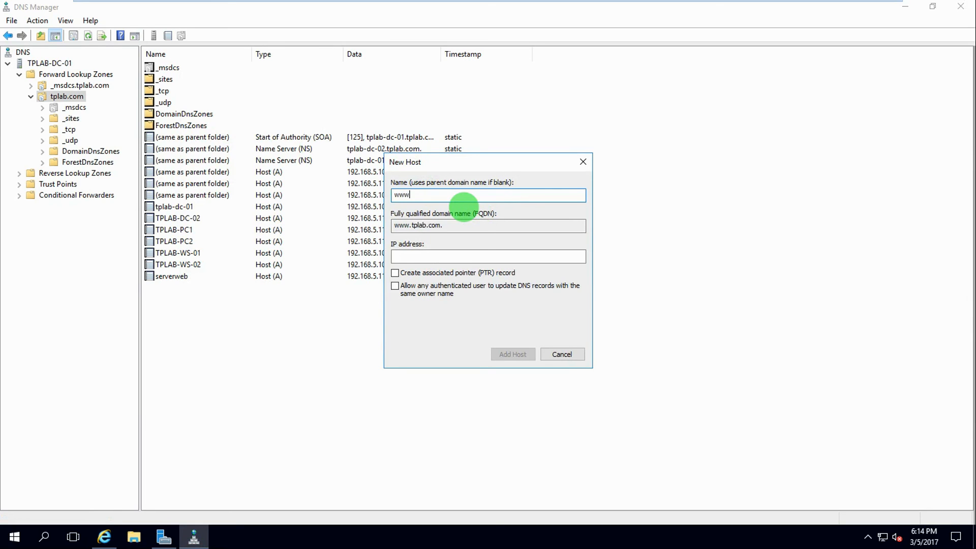
{"action": "left_click", "coordinate": [459, 255]}
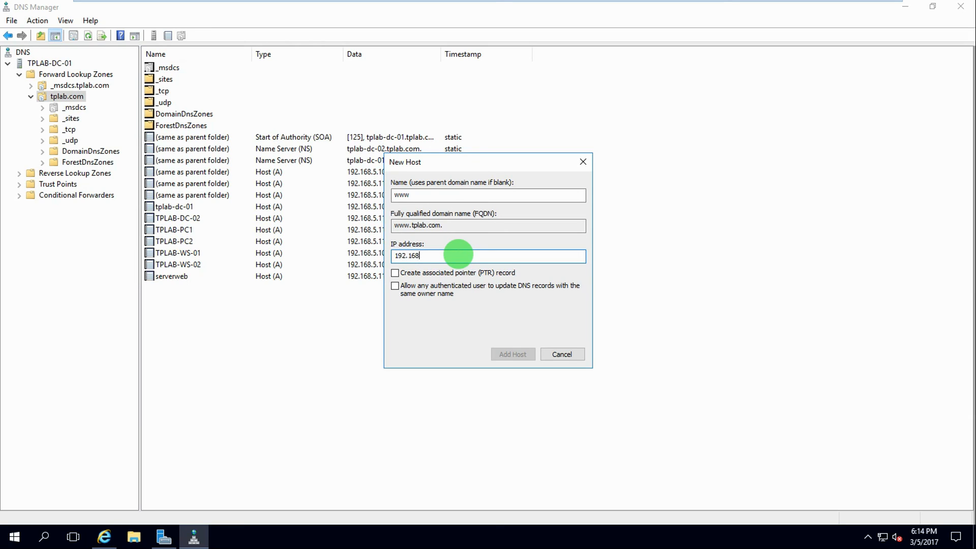
{"action": "type", "text": "192.168.5.110"}
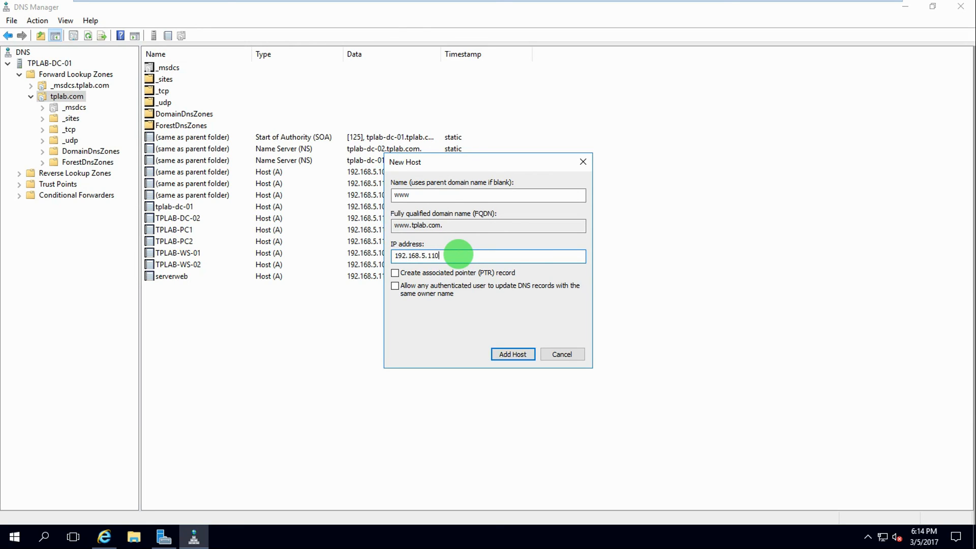
{"action": "left_click", "coordinate": [514, 353]}
{"action": "left_click", "coordinate": [565, 315]}
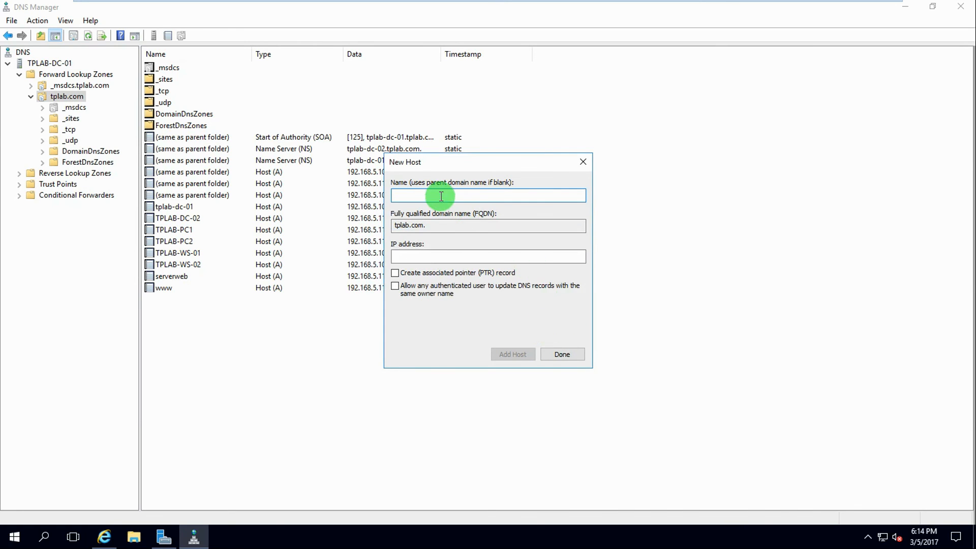
Add a blank-name parent-domain host record for 192.168.5.110 and finish
{"action": "left_click", "coordinate": [411, 257]}
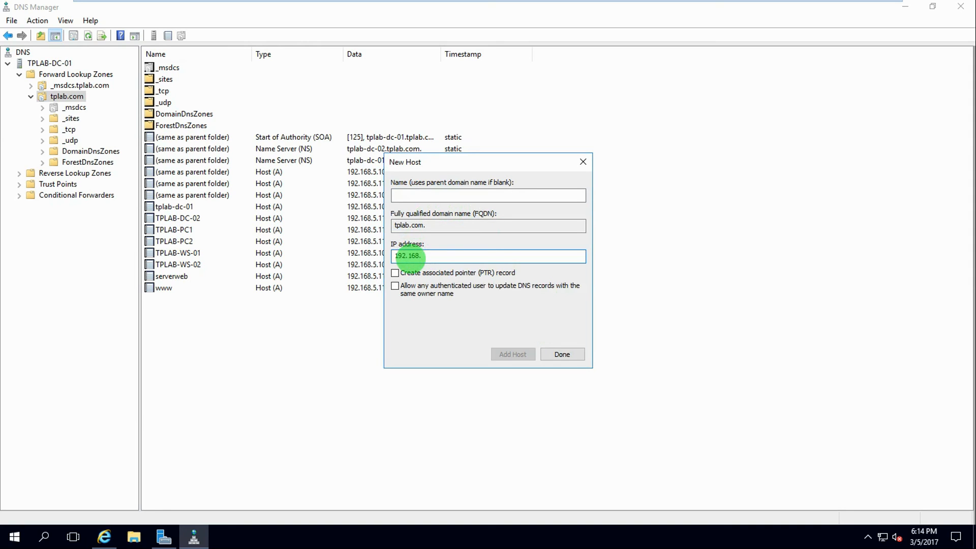
{"action": "type", "text": "1"}
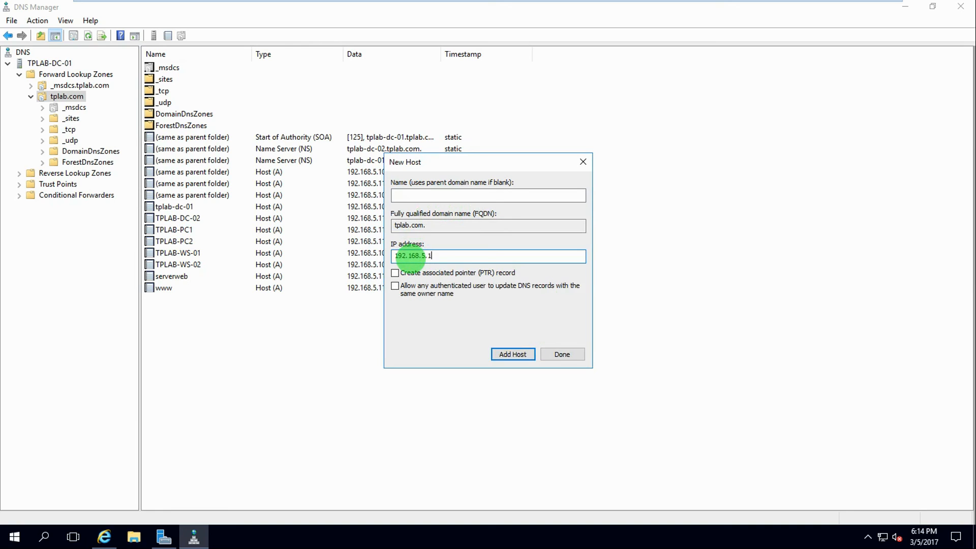
{"action": "left_click", "coordinate": [514, 353]}
{"action": "left_click", "coordinate": [569, 314]}
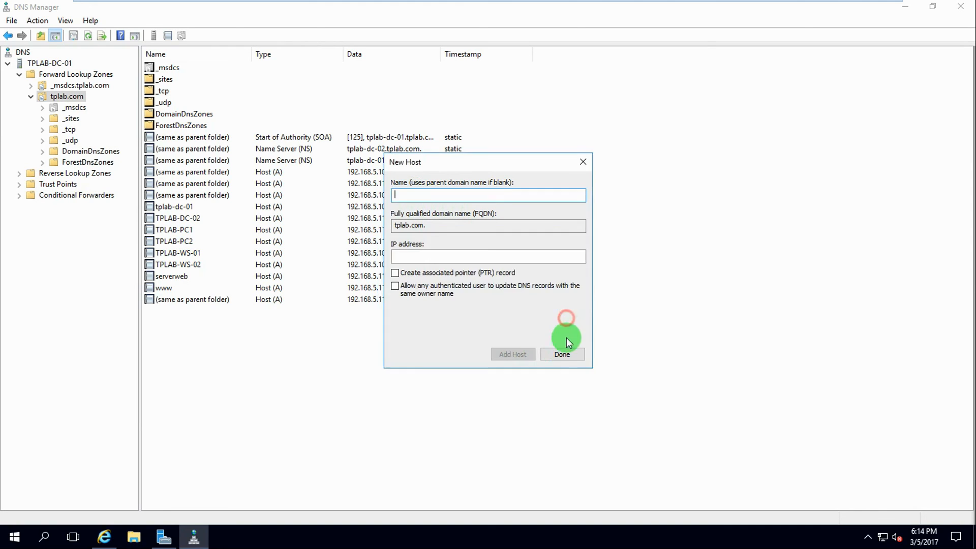
{"action": "left_click", "coordinate": [562, 354]}
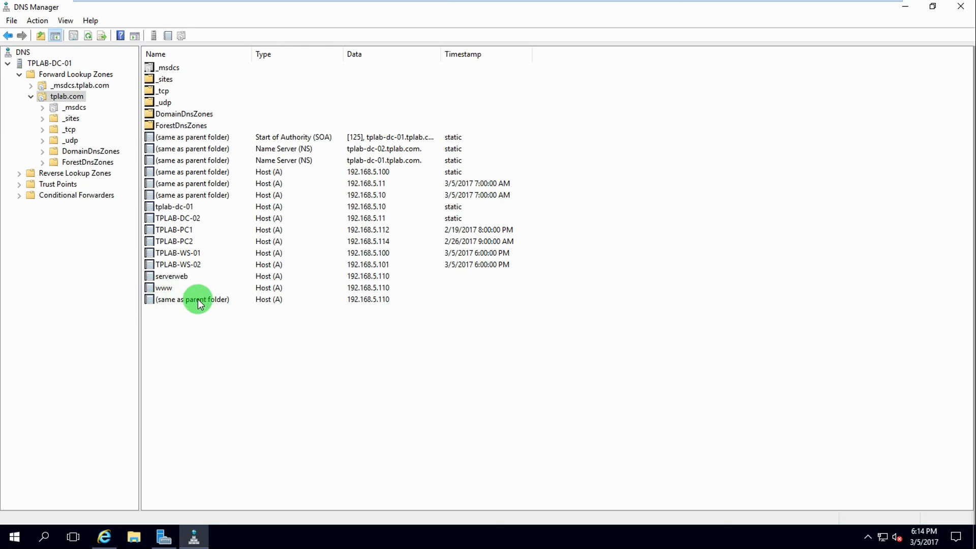
{"action": "mouse_move", "coordinate": [510, 3]}
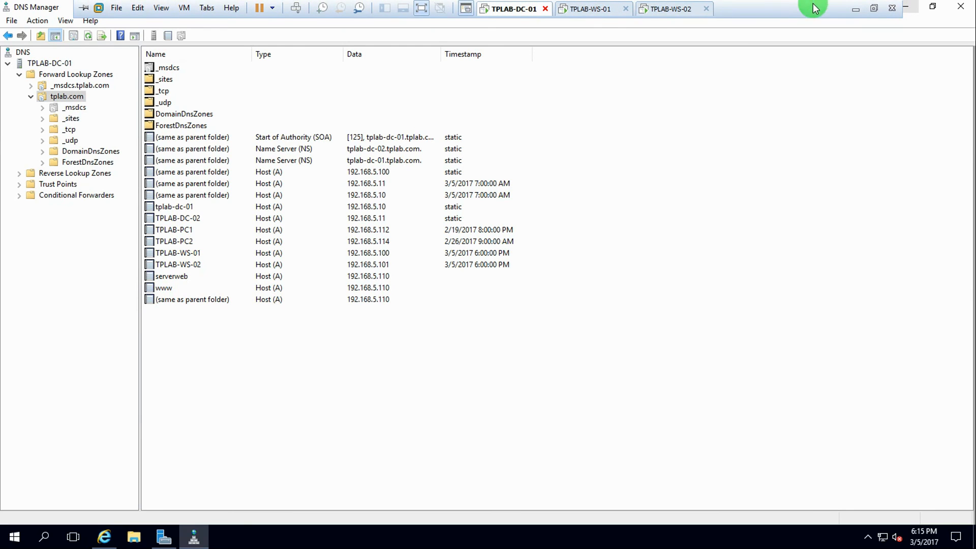
{"action": "left_click", "coordinate": [908, 10]}
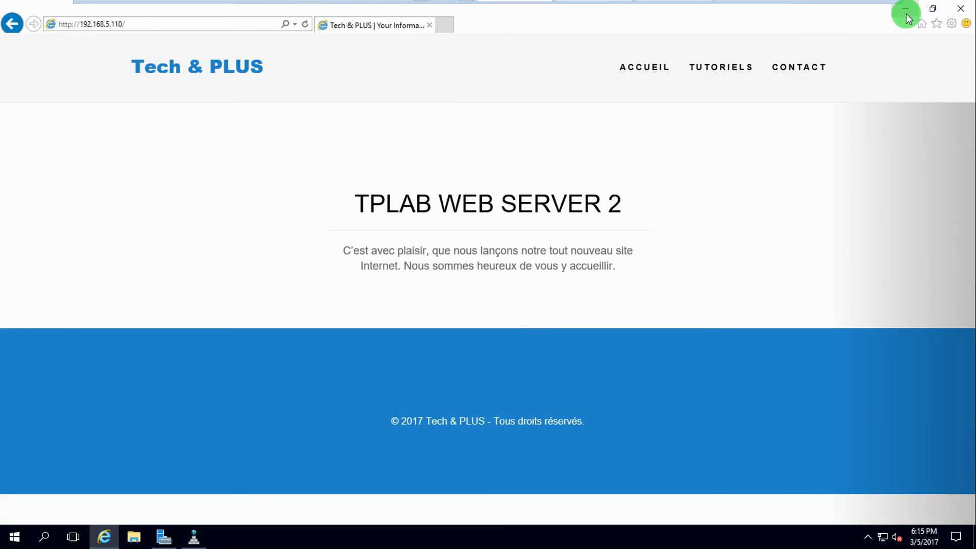
{"action": "left_click", "coordinate": [444, 25]}
{"action": "left_click", "coordinate": [156, 28]}
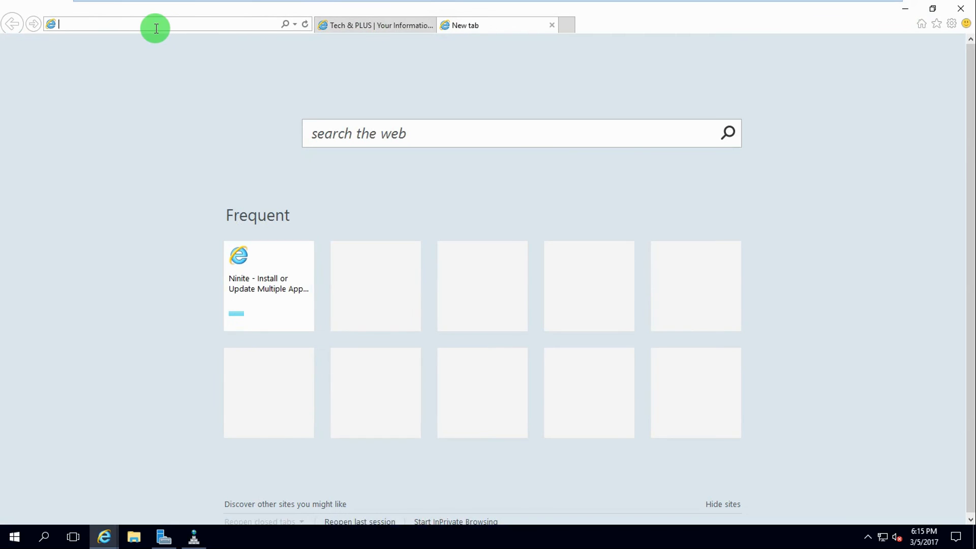
{"action": "type", "text": "www"}
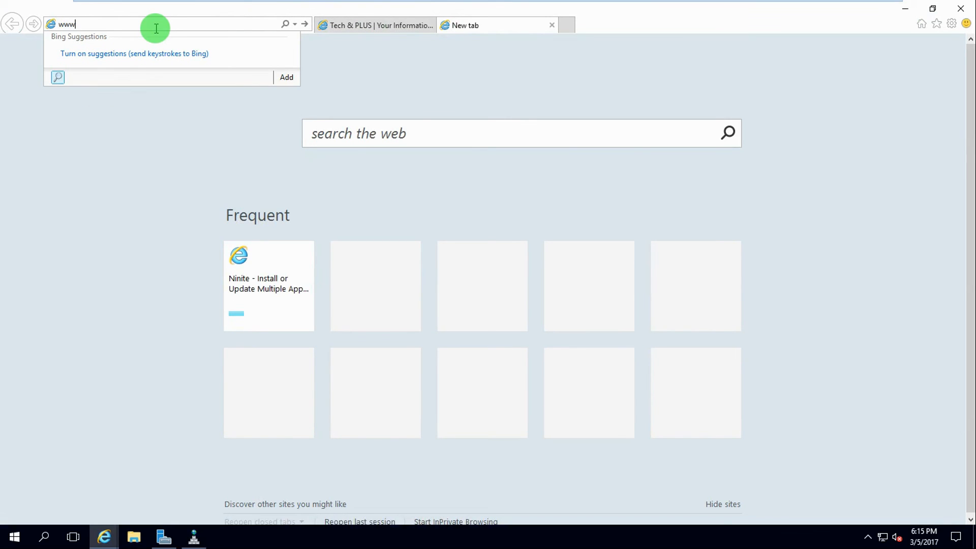
{"action": "type", "text": ".t"}
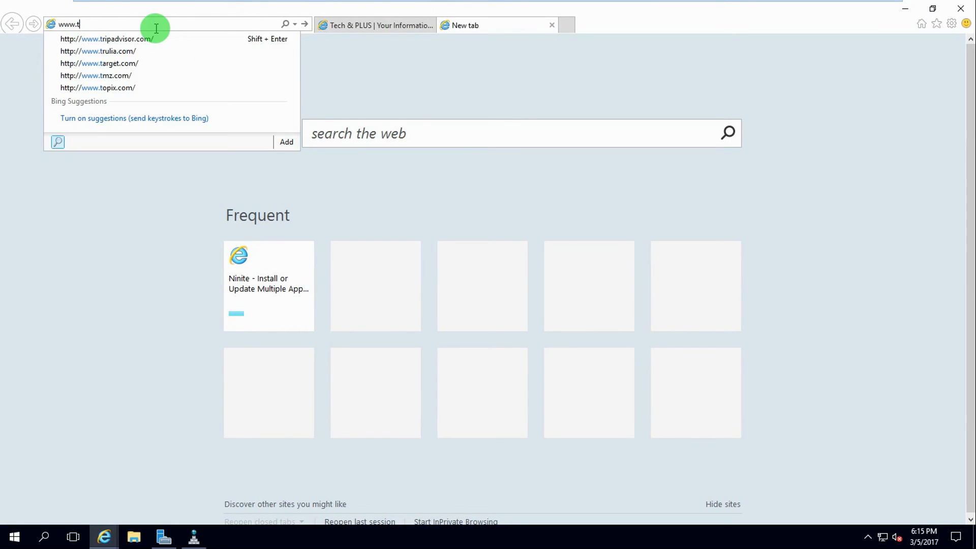
{"action": "type", "text": "plab.com"}
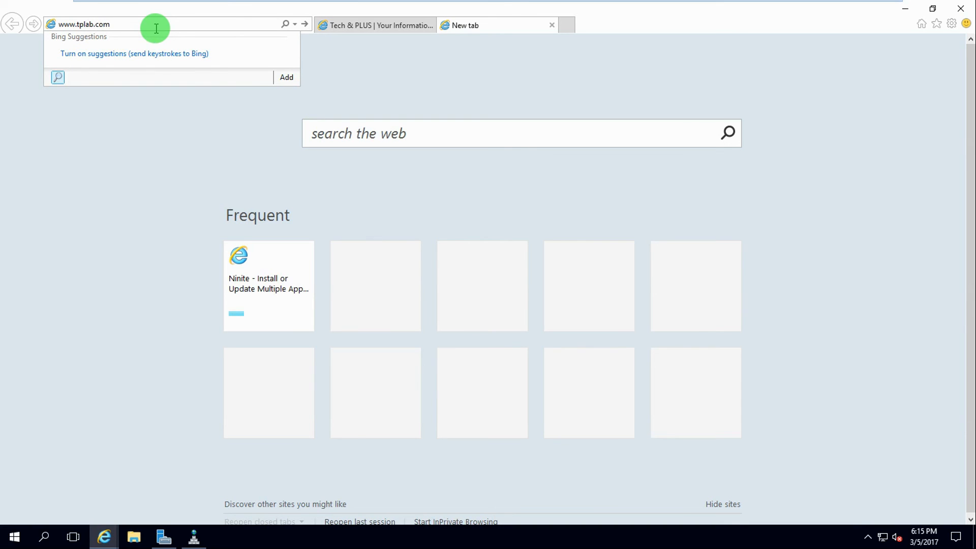
{"action": "key", "text": "Return"}
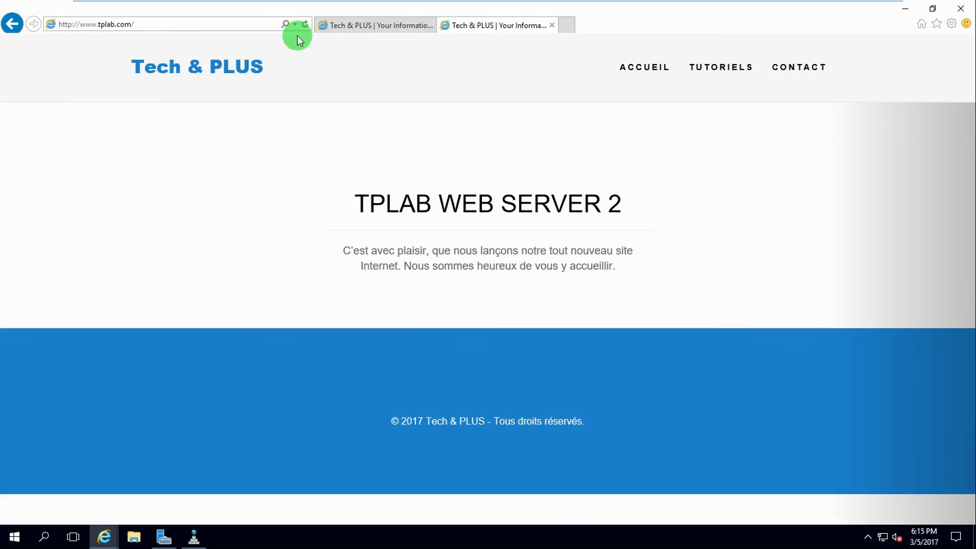
Load tplab in another tab and compare it with the other open tabs
{"action": "left_click", "coordinate": [568, 25]}
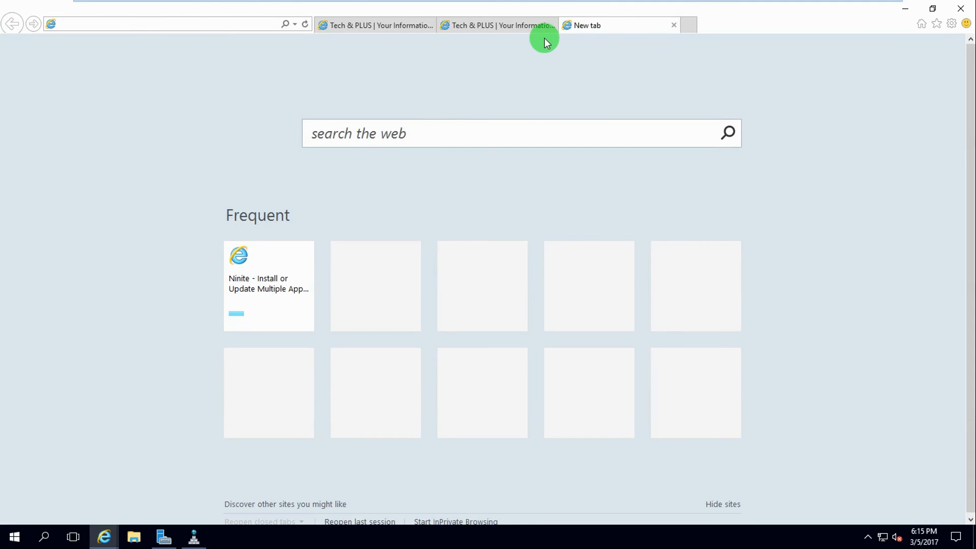
{"action": "type", "text": "tplab.com/"}
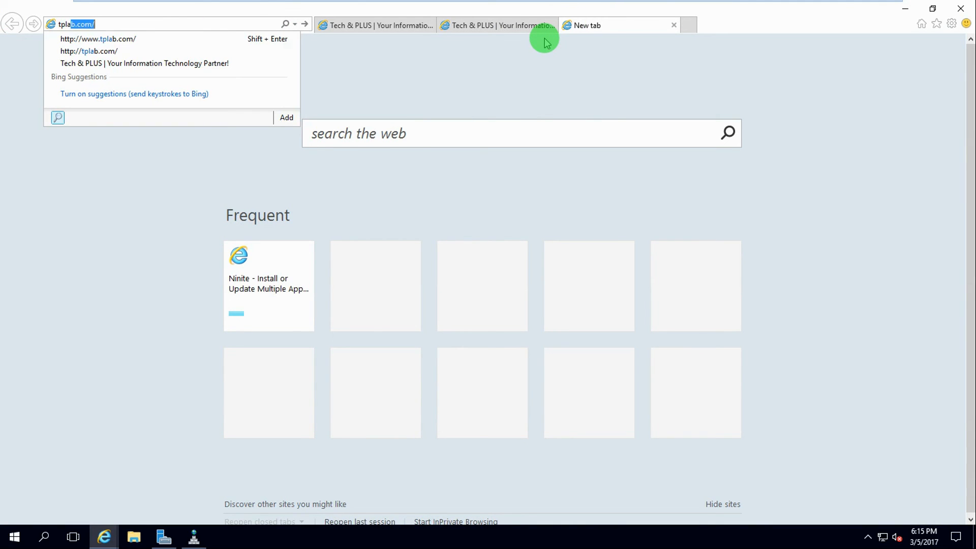
{"action": "key", "text": "Return"}
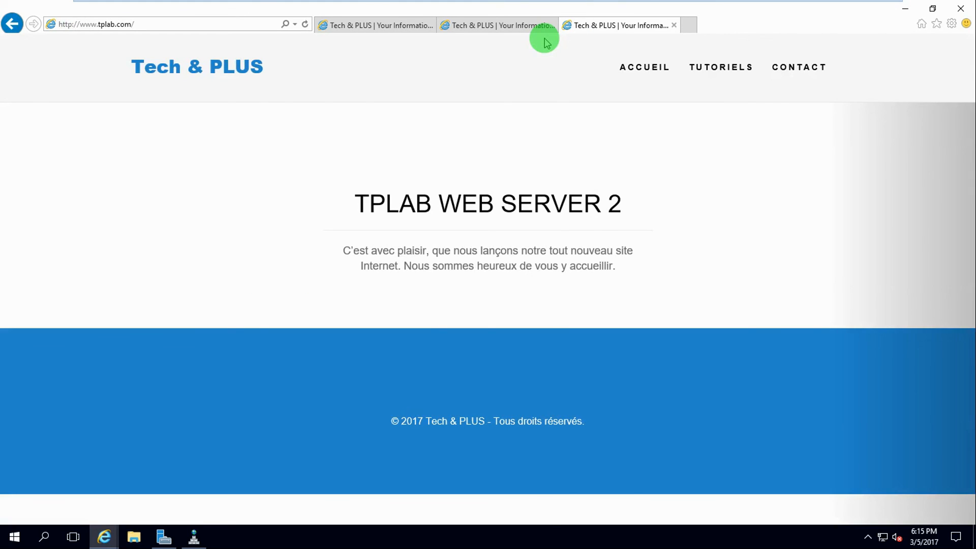
{"action": "left_click", "coordinate": [498, 27]}
{"action": "left_click", "coordinate": [399, 30]}
{"action": "left_click", "coordinate": [523, 26]}
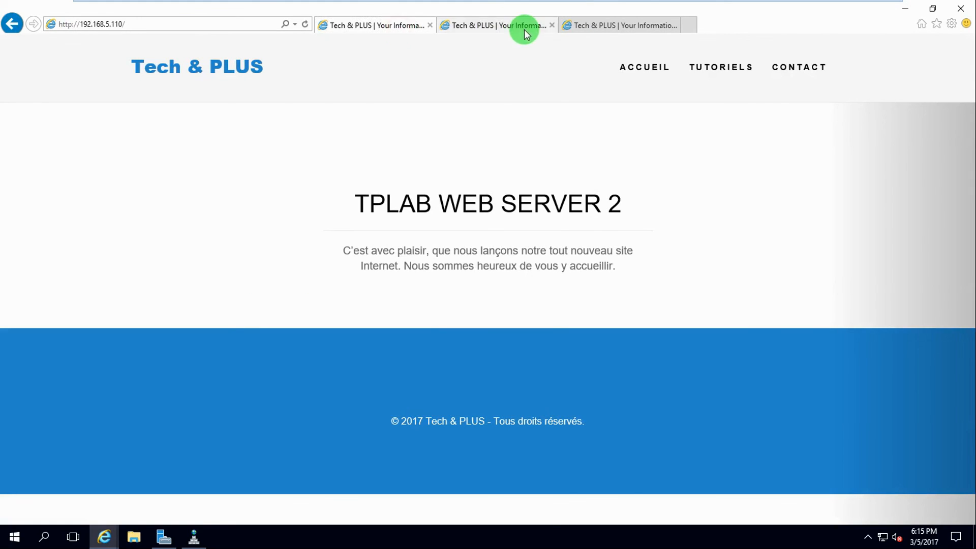
{"action": "left_click", "coordinate": [584, 26]}
On WS-01, close the wwwroot folder and bring up Network Load Balancing Manager
{"action": "mouse_move", "coordinate": [464, 5]}
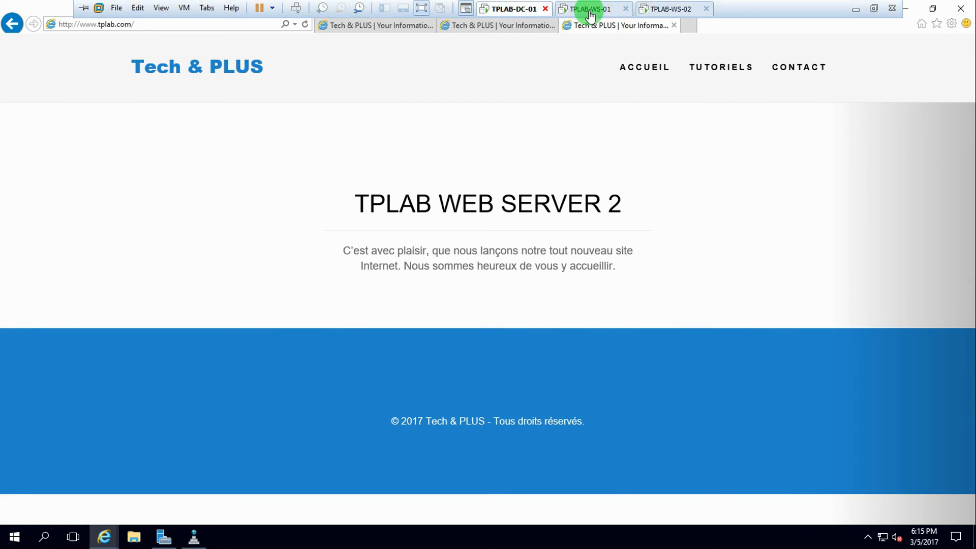
{"action": "left_click", "coordinate": [590, 9]}
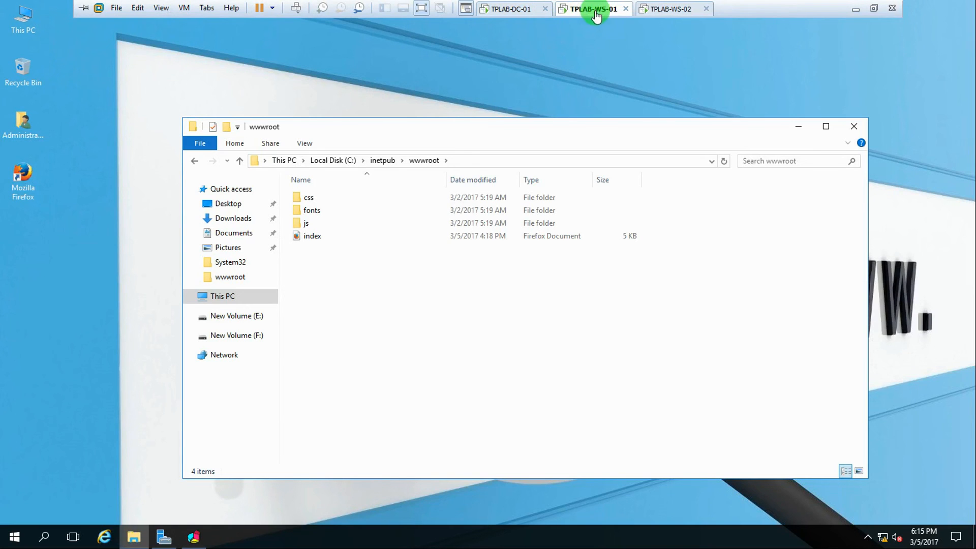
{"action": "left_click", "coordinate": [853, 128]}
{"action": "left_click", "coordinate": [195, 539]}
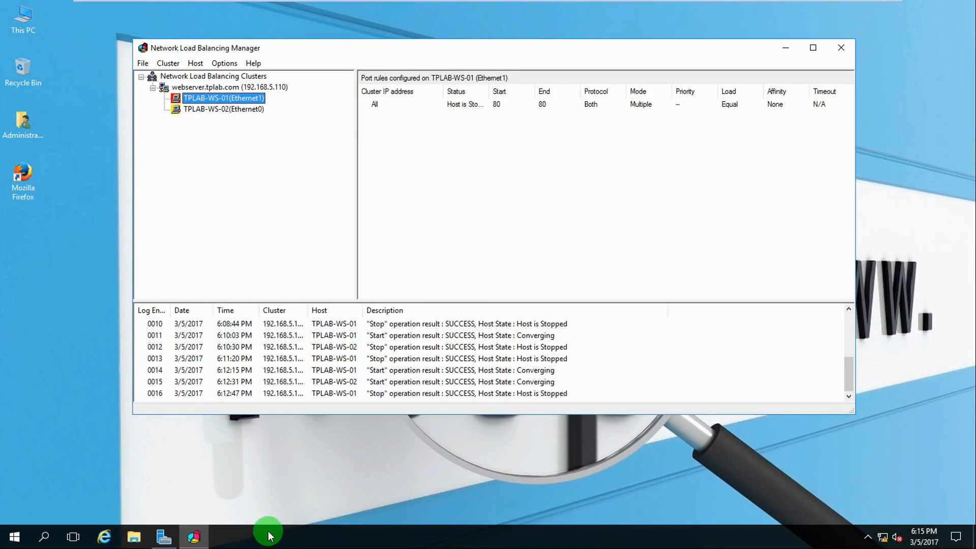
Recheck the three browser tabs on the TPLAB-DC-01 machine
{"action": "mouse_move", "coordinate": [303, 4]}
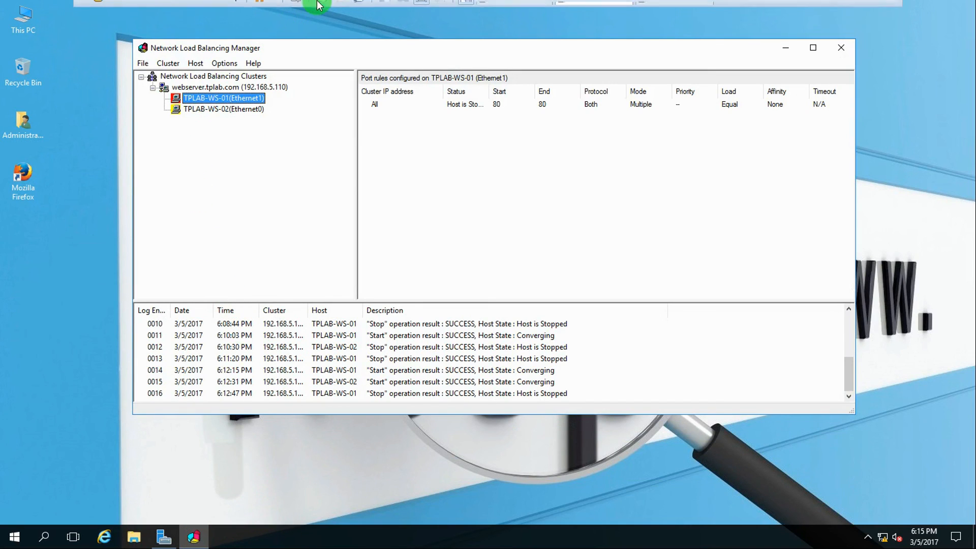
{"action": "left_click", "coordinate": [503, 8]}
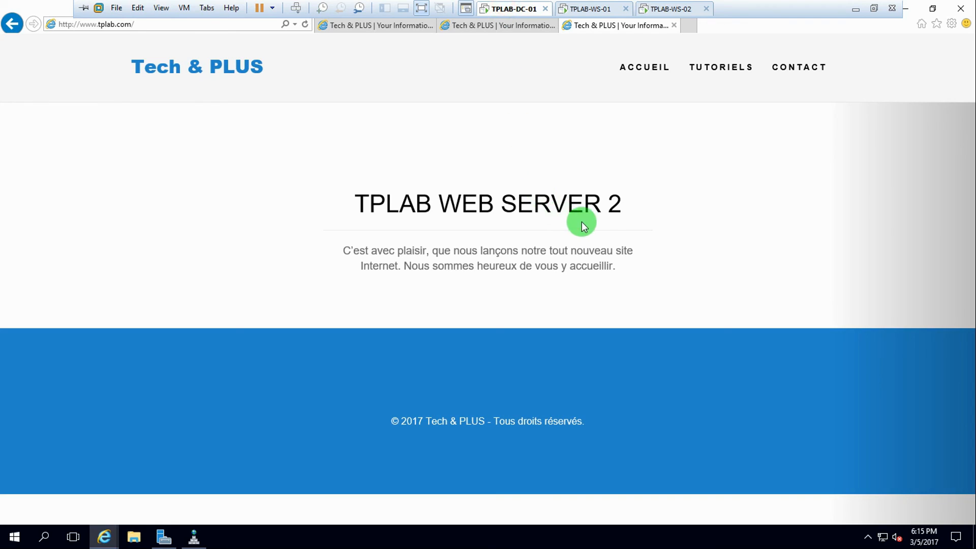
{"action": "left_click", "coordinate": [529, 27]}
{"action": "left_click", "coordinate": [385, 26]}
{"action": "left_click", "coordinate": [509, 28]}
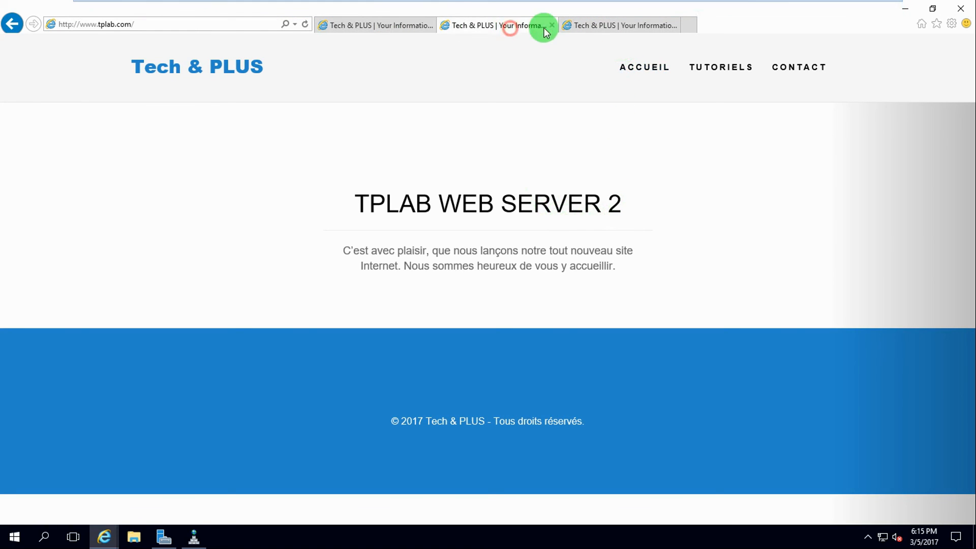
{"action": "left_click", "coordinate": [589, 25]}
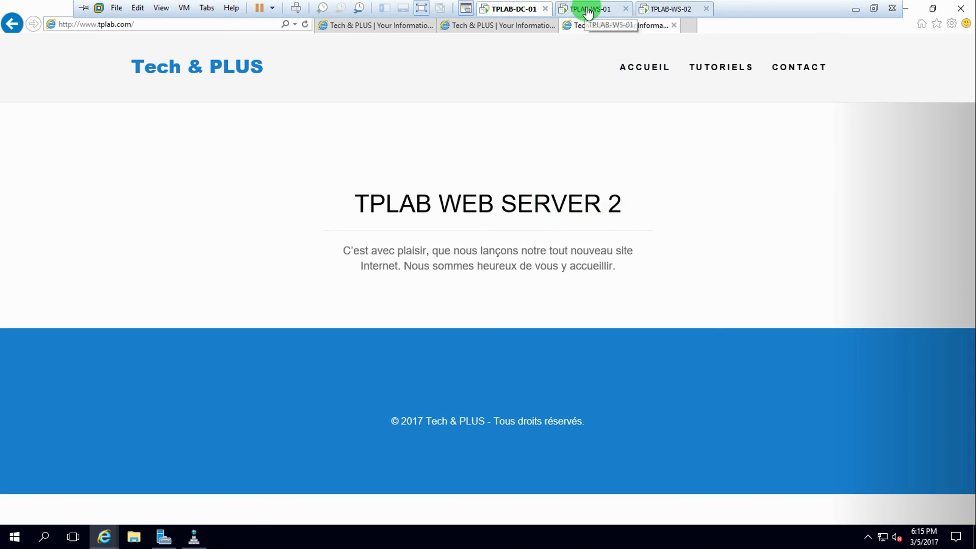
Start host TPLAB-WS-01 again in the NLB cluster
{"action": "left_click", "coordinate": [588, 10]}
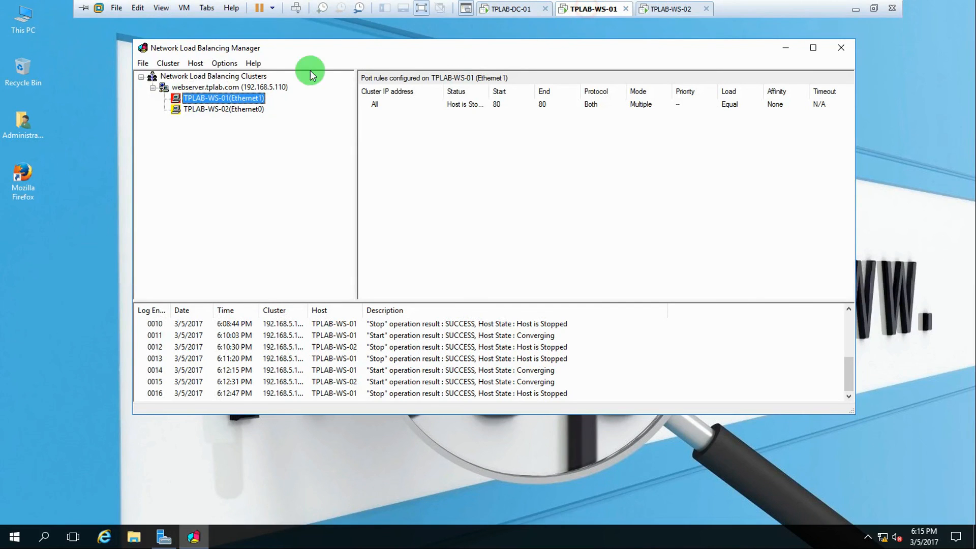
{"action": "right_click", "coordinate": [221, 98]}
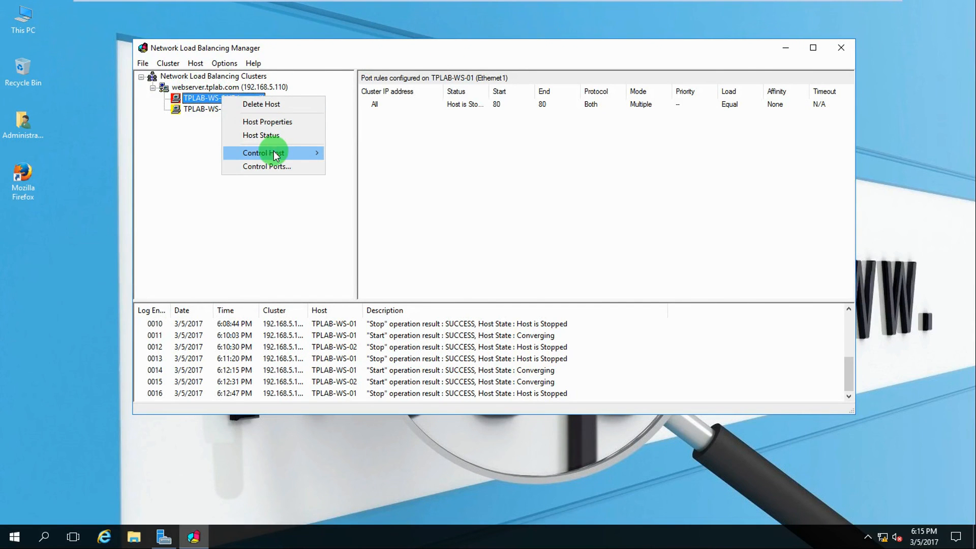
{"action": "mouse_move", "coordinate": [274, 152]}
{"action": "left_click", "coordinate": [355, 154]}
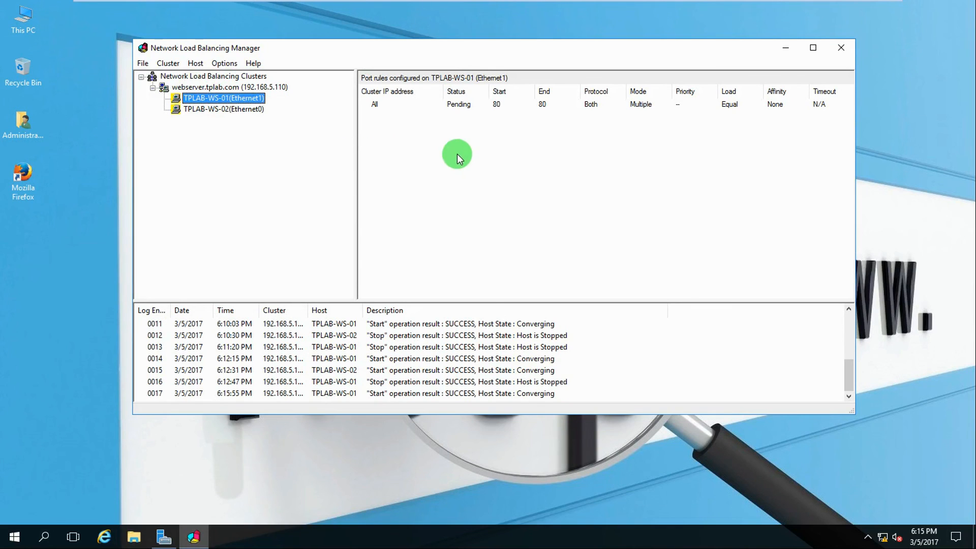